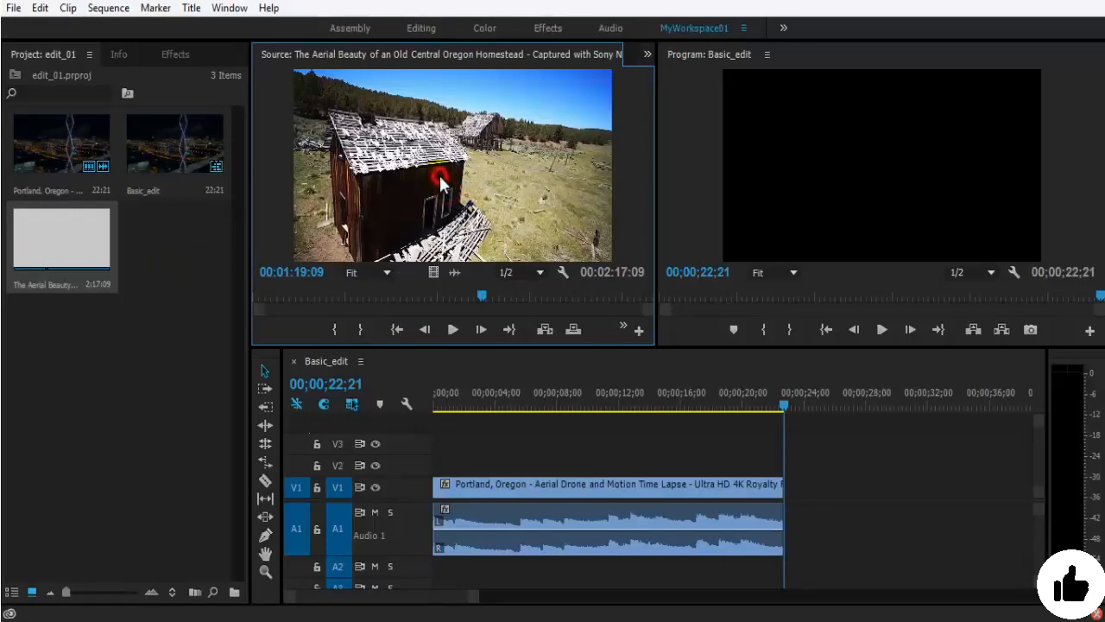
- Preview the Central Oregon Homestead source clip and scrub through the Basic_edit sequence to compare the footage
{"action": "key", "text": "space"}
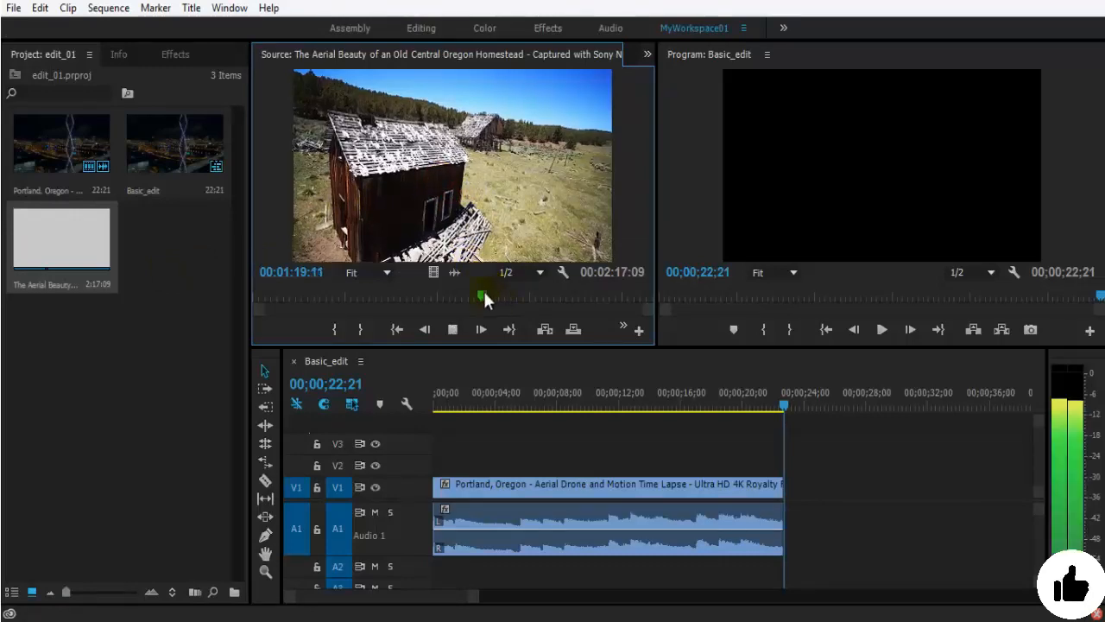
{"action": "left_click", "coordinate": [530, 297]}
{"action": "left_click", "coordinate": [577, 295]}
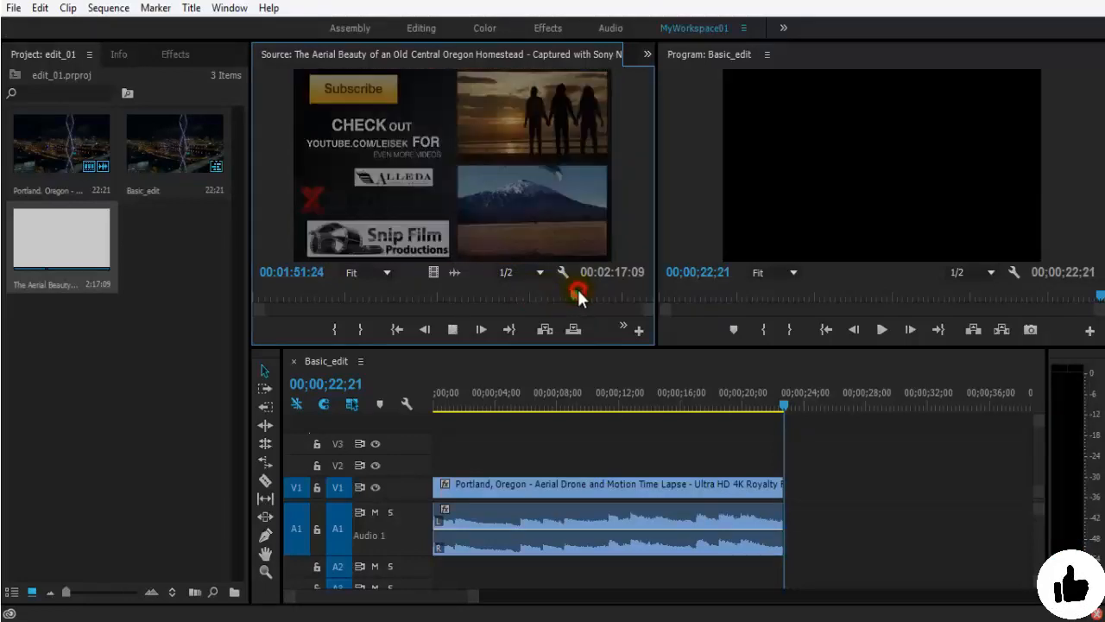
{"action": "left_click_drag", "start_coordinate": [576, 296], "coordinate": [379, 296]}
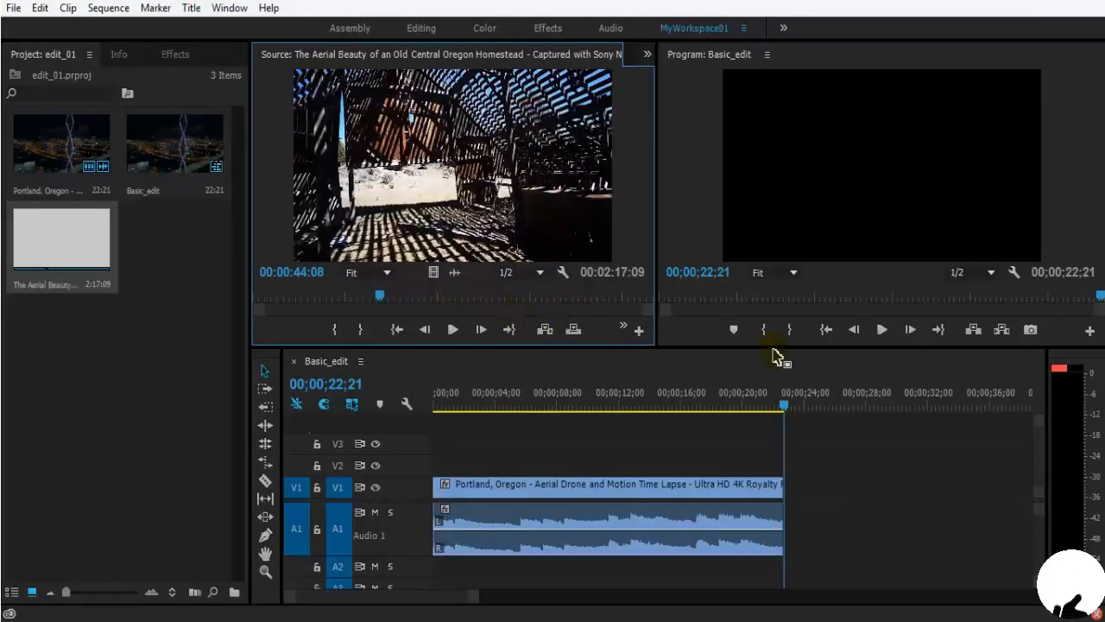
{"action": "left_click_drag", "start_coordinate": [741, 402], "coordinate": [656, 406]}
{"action": "left_click_drag", "start_coordinate": [687, 444], "coordinate": [705, 435]}
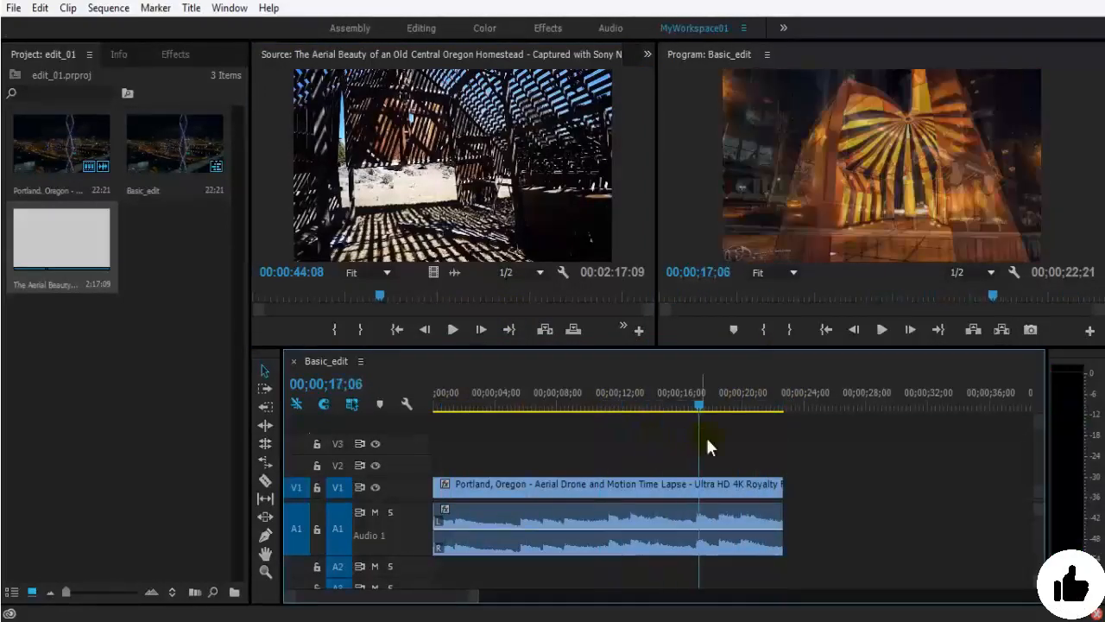
{"action": "left_click", "coordinate": [436, 173]}
{"action": "key", "text": "space"}
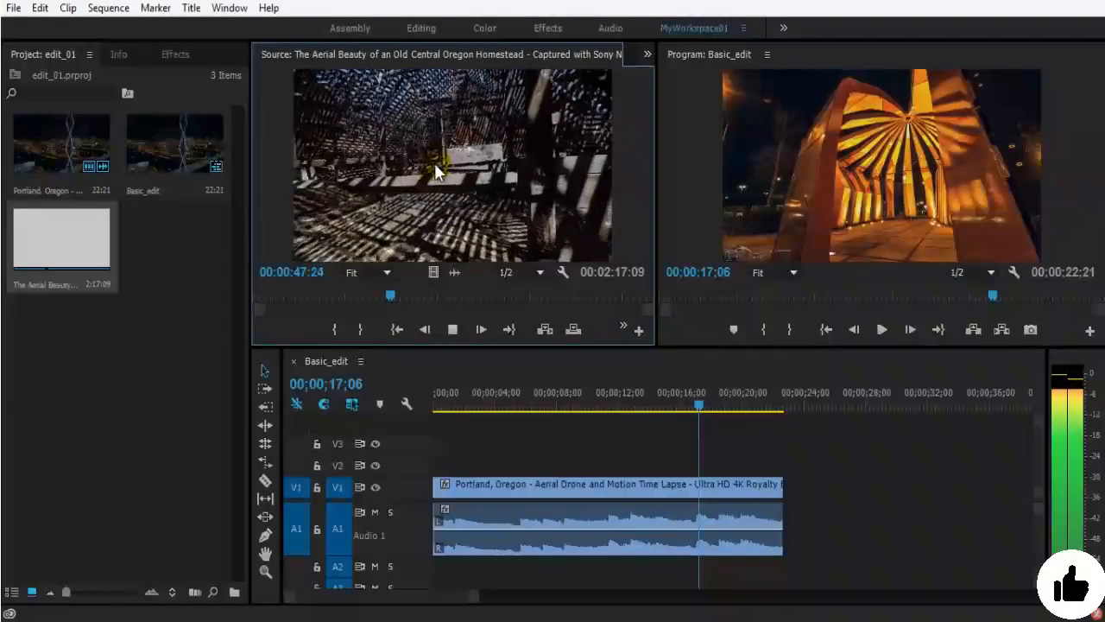
{"action": "left_click", "coordinate": [411, 295]}
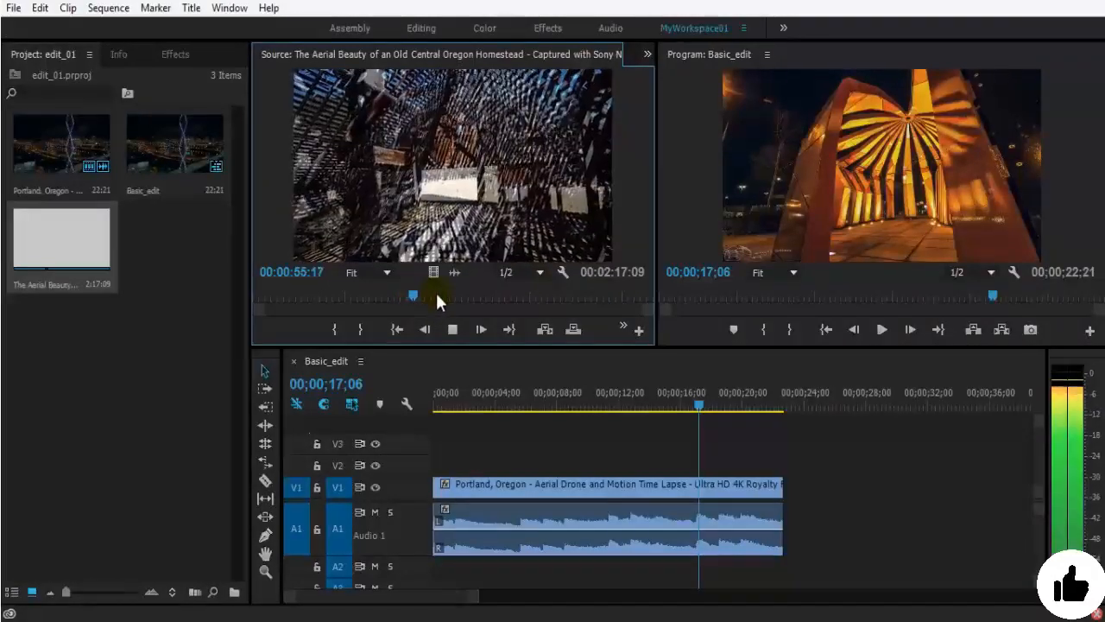
{"action": "left_click_drag", "start_coordinate": [435, 294], "coordinate": [481, 289]}
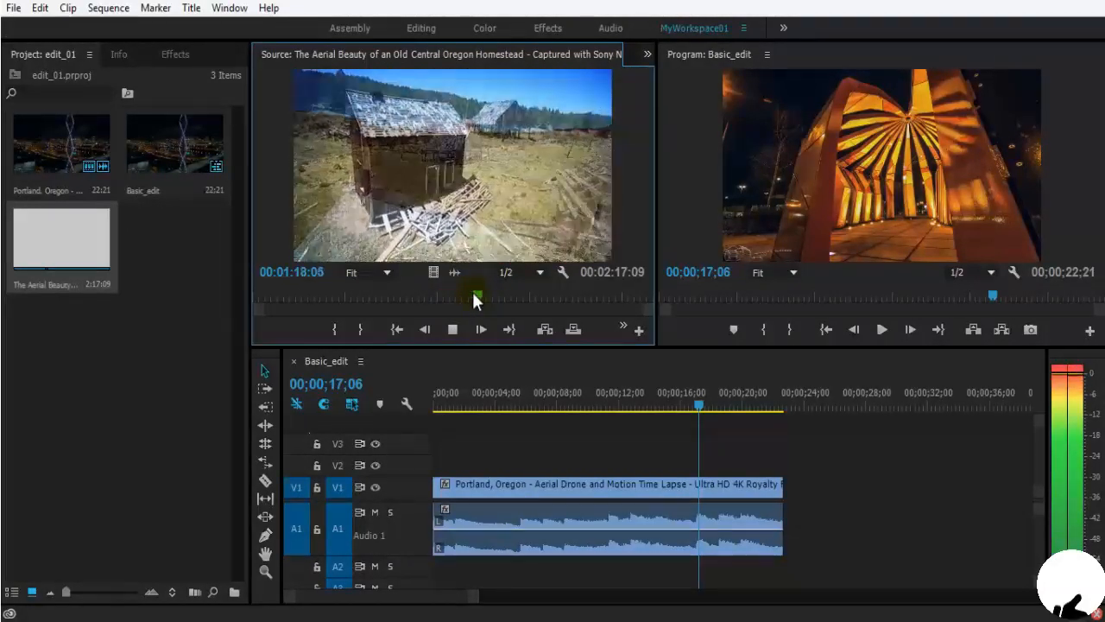
- Mark an In point at 00:00:15:12 in the homestead source clip
{"action": "key", "text": "space"}
{"action": "left_click_drag", "start_coordinate": [473, 298], "coordinate": [563, 285]}
{"action": "mouse_move", "coordinate": [302, 292]}
{"action": "left_mouse_down"}
{"action": "mouse_move", "coordinate": [239, 296]}
{"action": "mouse_move", "coordinate": [318, 292]}
{"action": "mouse_move", "coordinate": [298, 298]}
{"action": "left_mouse_up"}
{"action": "left_click", "coordinate": [365, 200]}
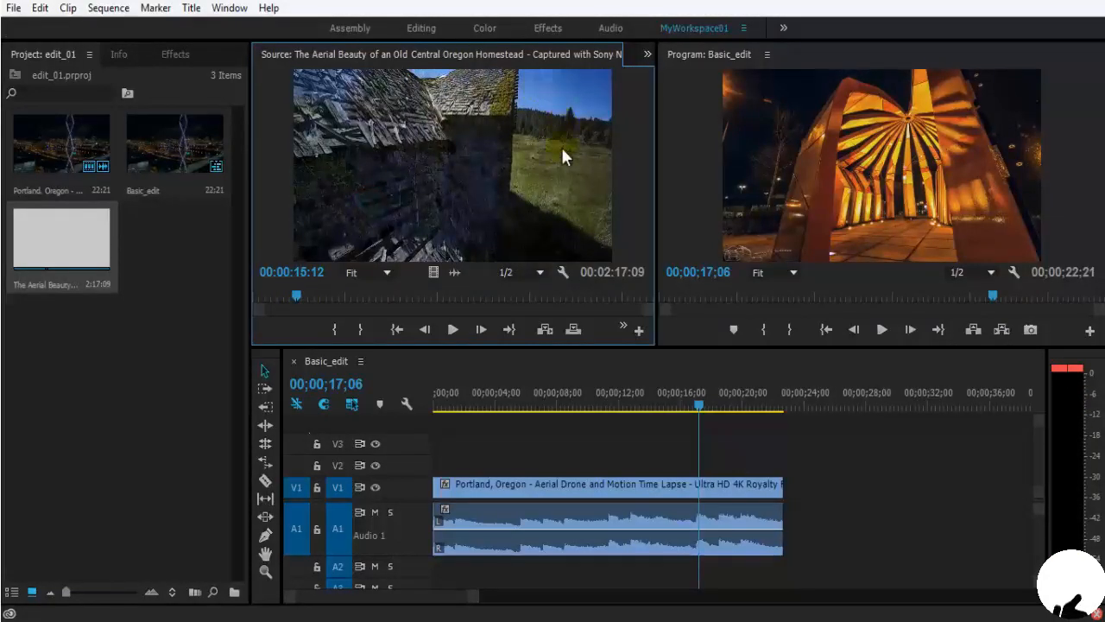
{"action": "key", "text": "i"}
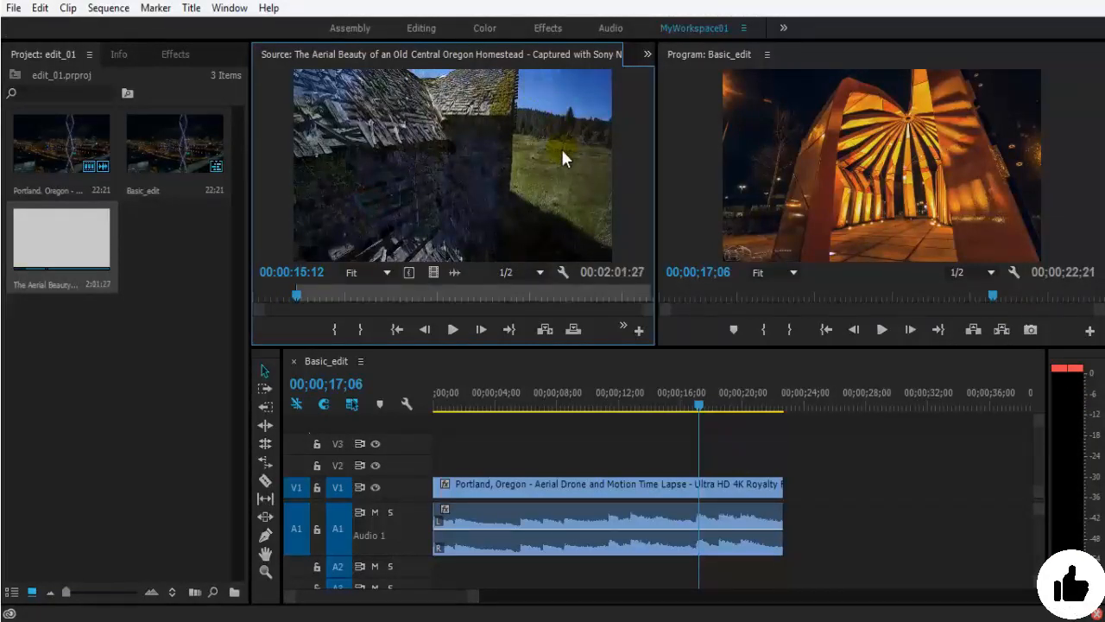
- Mark an Out point at 00:00:40:14 in the homestead source clip, just before the dissolve to the barn interior
{"action": "key", "text": "space"}
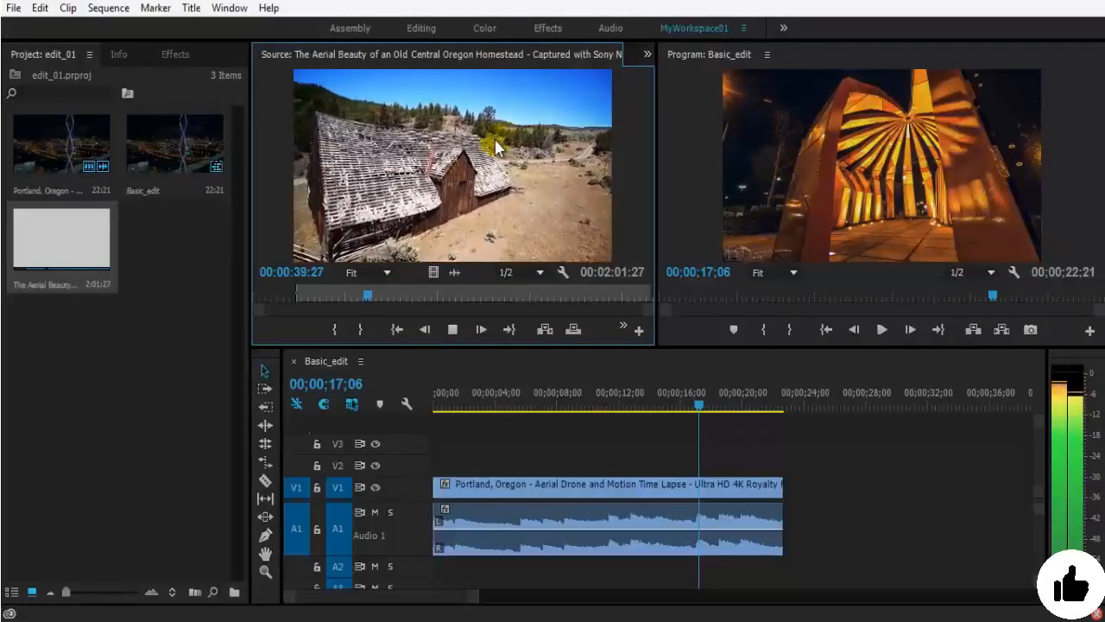
{"action": "key", "text": "space"}
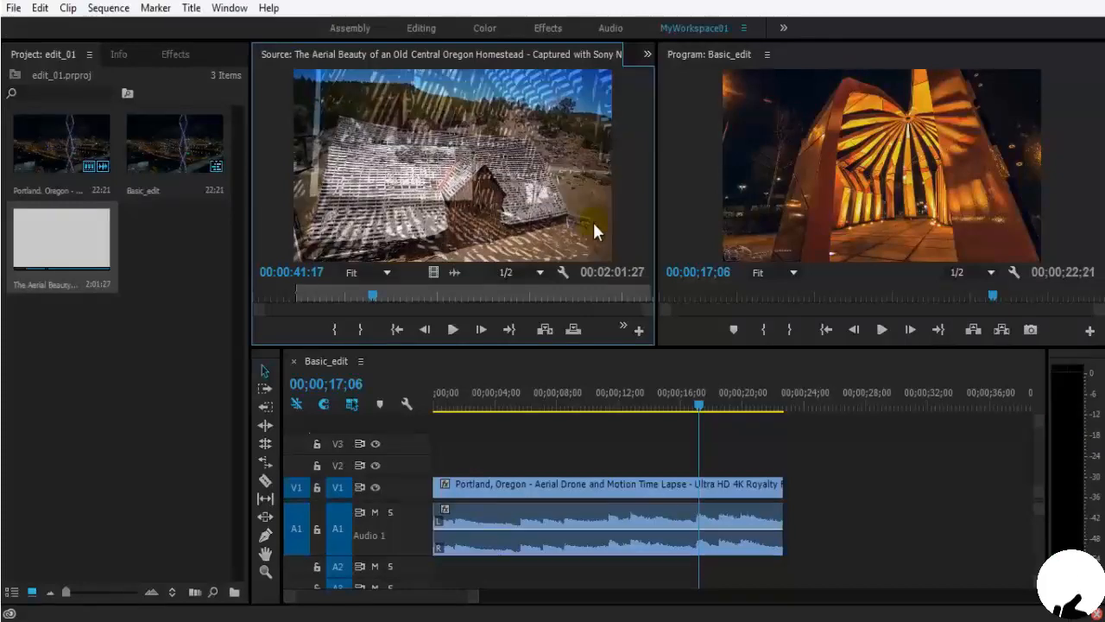
{"action": "key", "text": "Left"}
{"action": "key", "text": "Left"}
{"action": "key", "text": "Left"}
{"action": "key", "text": "Left"}
{"action": "key", "text": "Left"}
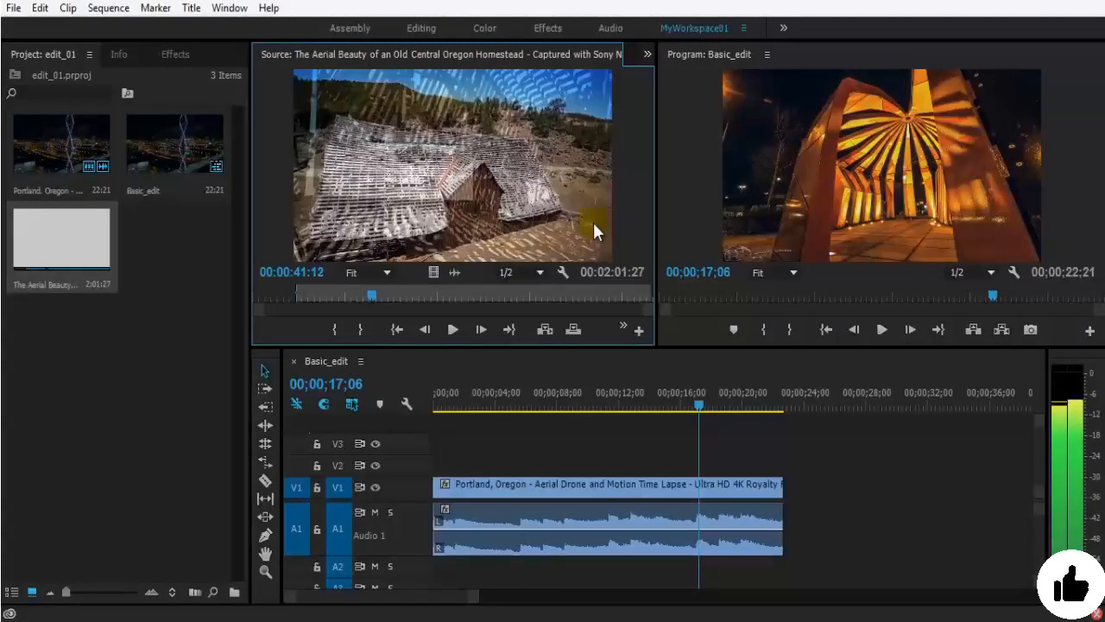
{"action": "key", "text": "Left"}
{"action": "key", "text": "Left"}
{"action": "key", "text": "Left"}
{"action": "key", "text": "Left"}
{"action": "key", "text": "Left"}
{"action": "key", "text": "Left"}
{"action": "key", "text": "Left"}
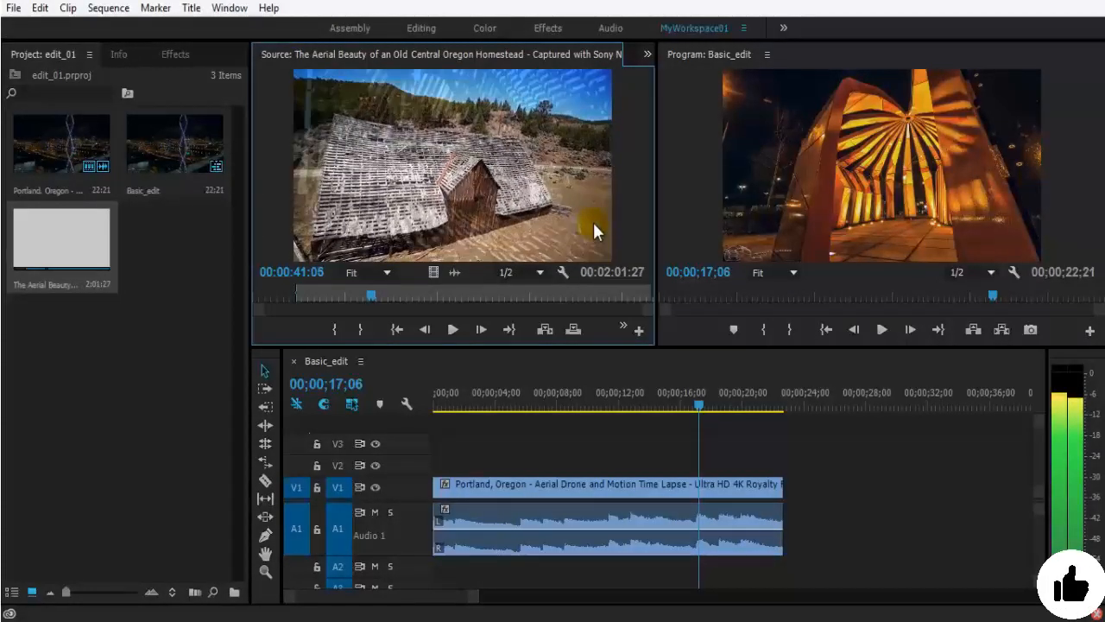
{"action": "key", "text": "Left"}
{"action": "key", "text": "Left"}
{"action": "key", "text": "Left"}
{"action": "key", "text": "Left"}
{"action": "key", "text": "Left"}
{"action": "key", "text": "Left"}
{"action": "key", "text": "Left"}
{"action": "key", "text": "Left"}
{"action": "key", "text": "Left"}
{"action": "key", "text": "Left"}
{"action": "key", "text": "Left"}
{"action": "key", "text": "Left"}
{"action": "key", "text": "Left"}
{"action": "key", "text": "Left"}
{"action": "key", "text": "Left"}
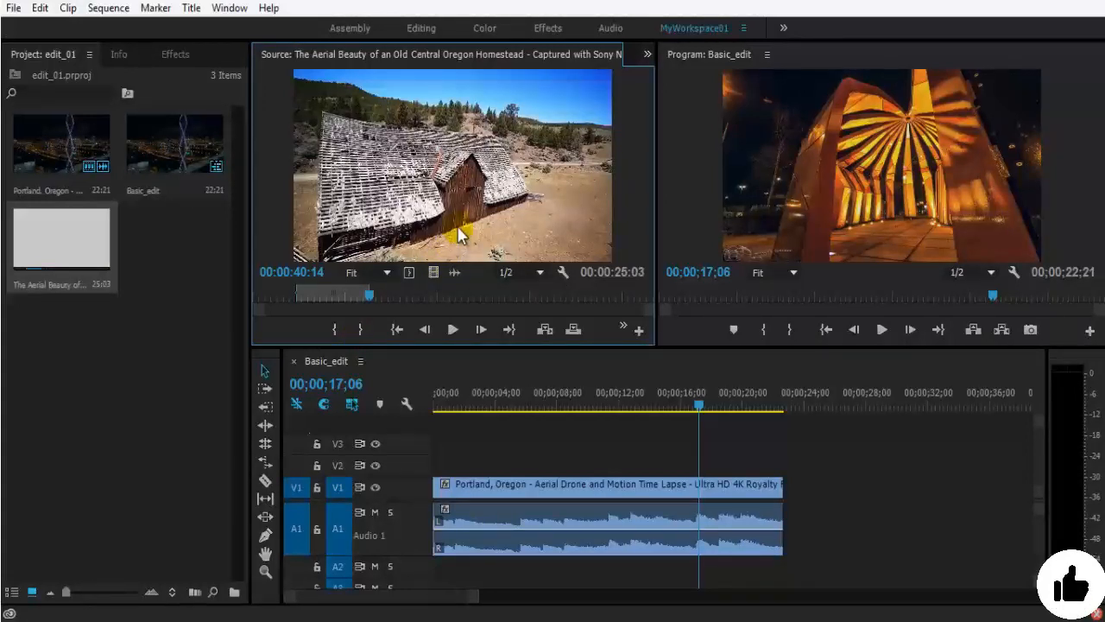
- Add only the video of the marked homestead range to track V1, directly after the Portland clip
{"action": "left_click_drag", "start_coordinate": [348, 294], "coordinate": [321, 296]}
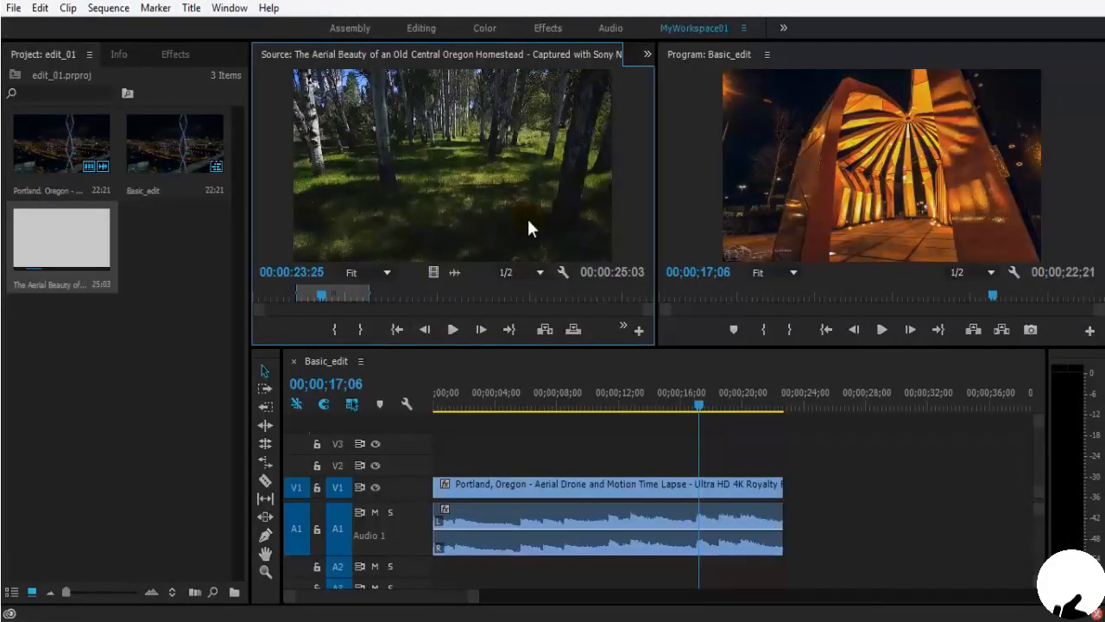
{"action": "left_click_drag", "start_coordinate": [311, 296], "coordinate": [321, 295]}
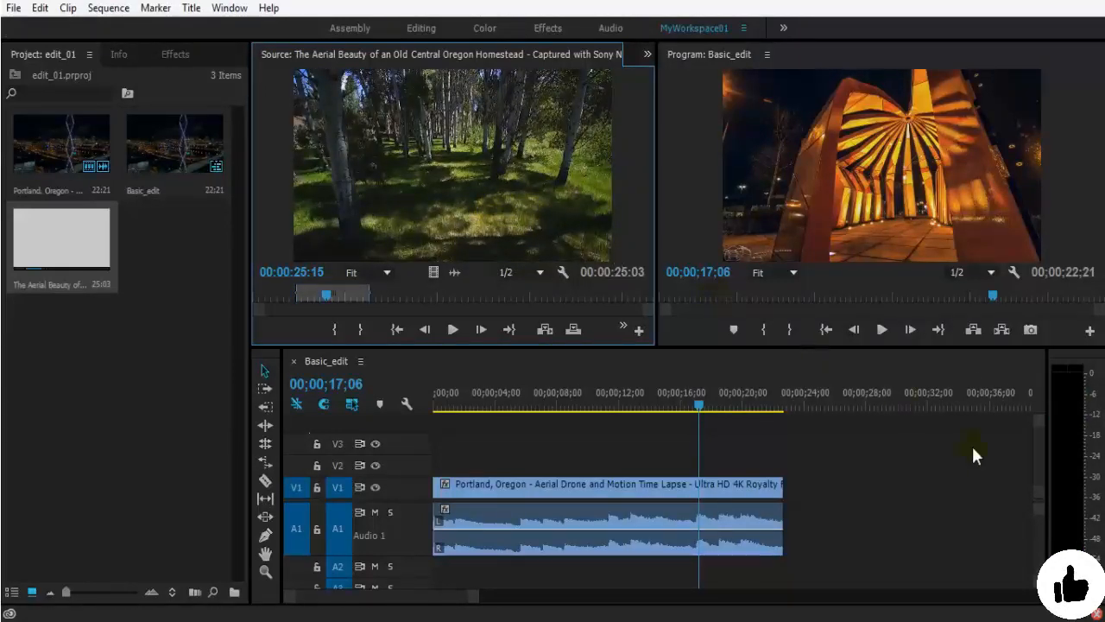
{"action": "left_click", "coordinate": [869, 442]}
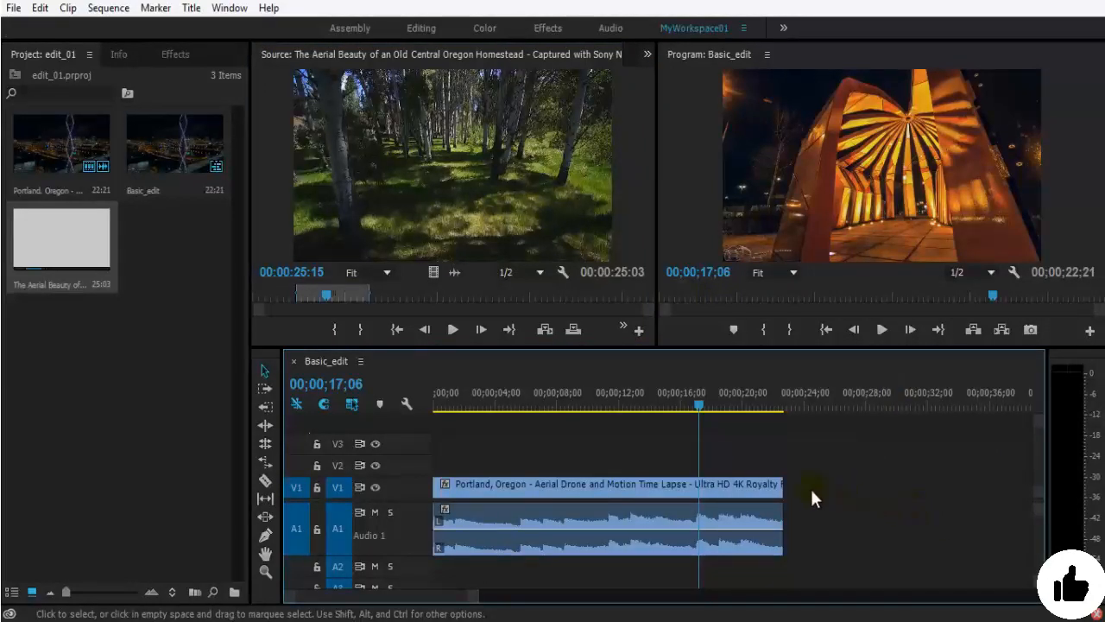
{"action": "left_click", "coordinate": [433, 276]}
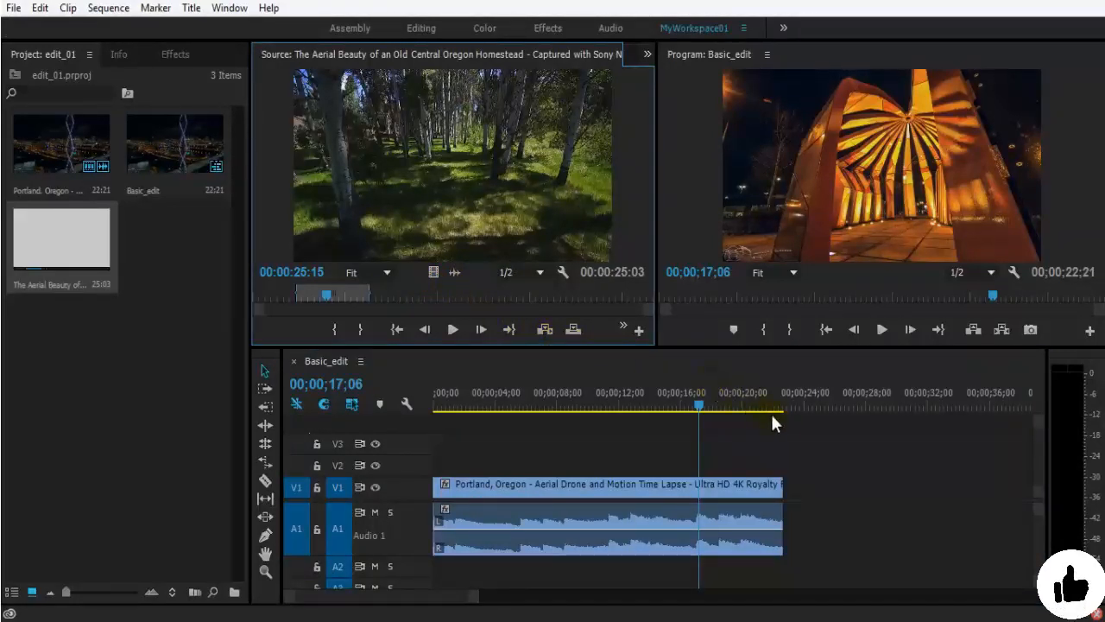
{"action": "left_click_drag", "start_coordinate": [773, 416], "coordinate": [787, 505]}
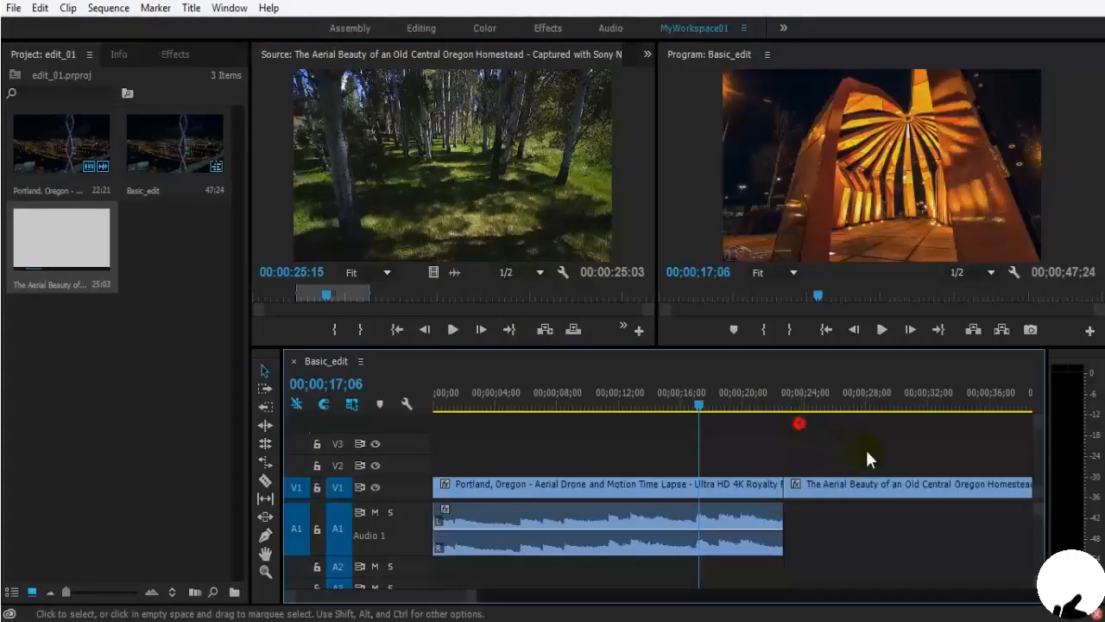
- Play the sequence from the Portland clip across the cut into the homestead clip
{"action": "left_click_drag", "start_coordinate": [668, 410], "coordinate": [625, 412]}
{"action": "left_click", "coordinate": [710, 446]}
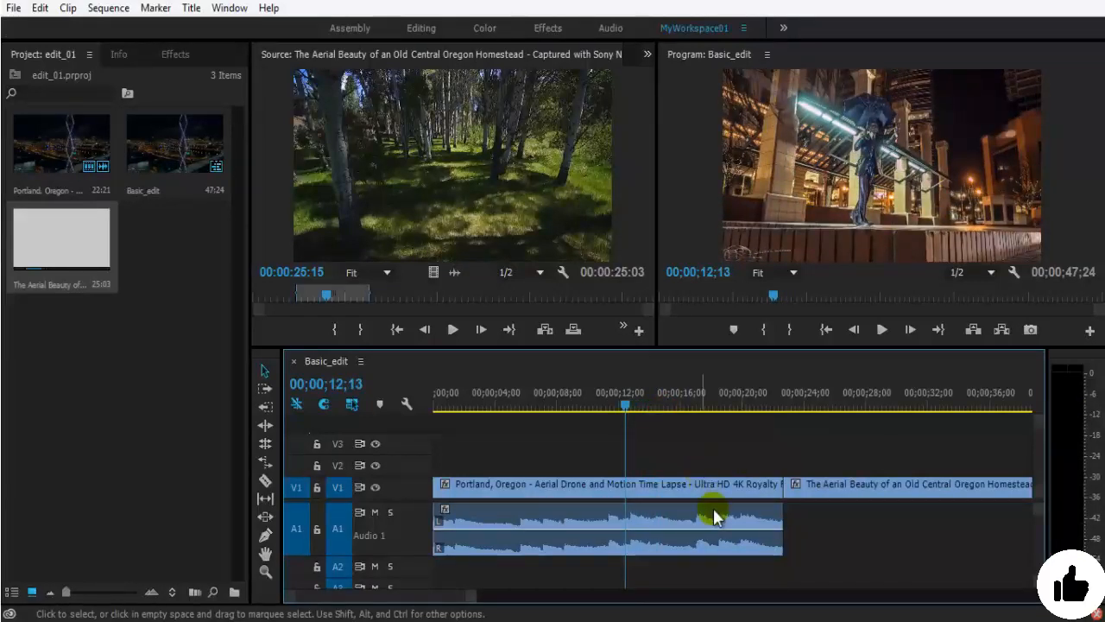
{"action": "key", "text": "space"}
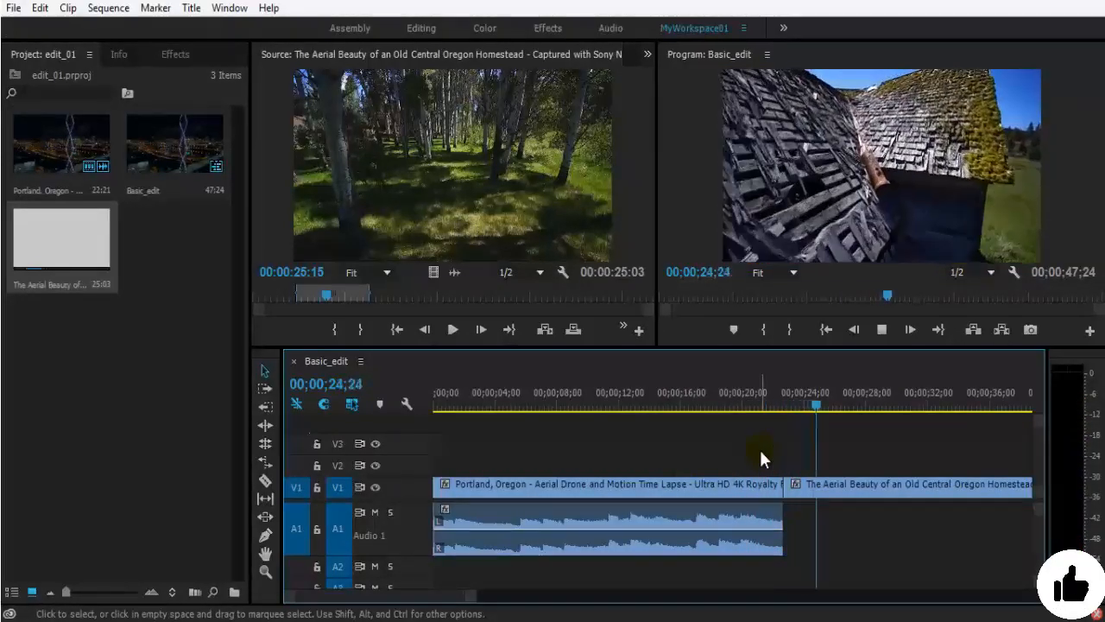
{"action": "left_click", "coordinate": [769, 393]}
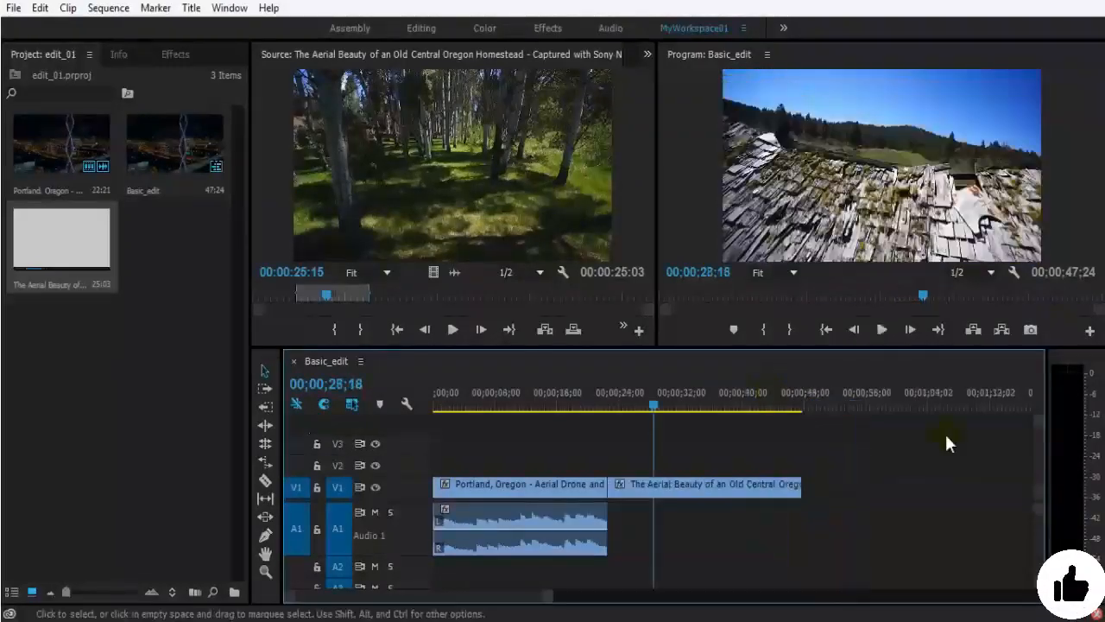
{"action": "key", "text": "="}
{"action": "key", "text": "space"}
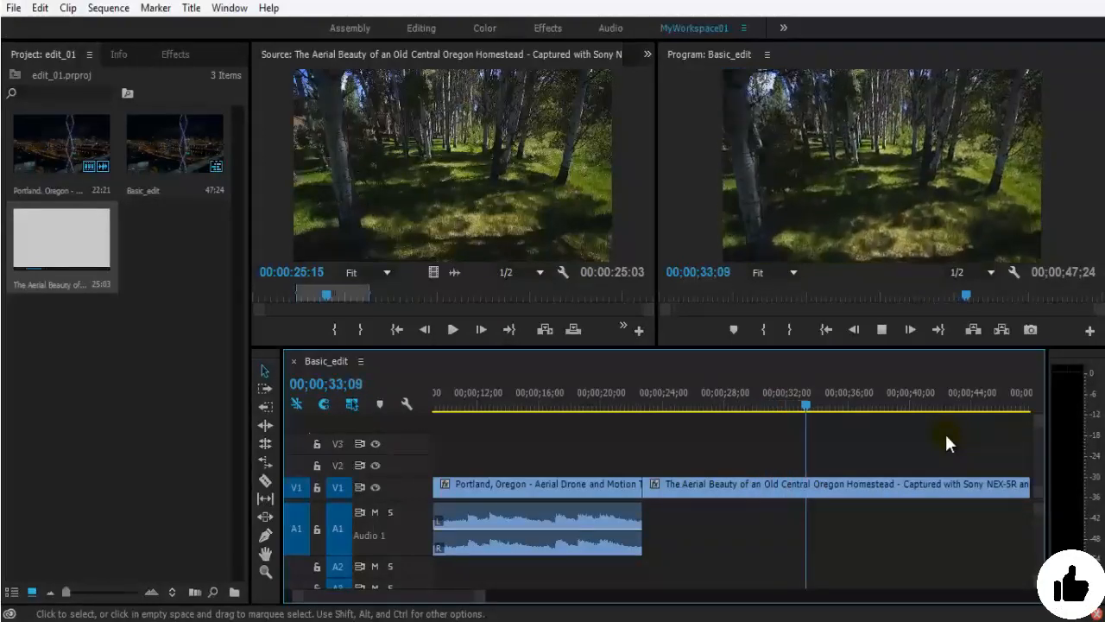
- Zoom the sequence timeline out and in to view both clips at different time scales during playback
{"action": "key", "text": "minus"}
{"action": "key", "text": "minus"}
{"action": "key", "text": "minus"}
{"action": "key", "text": "minus"}
{"action": "key", "text": "minus"}
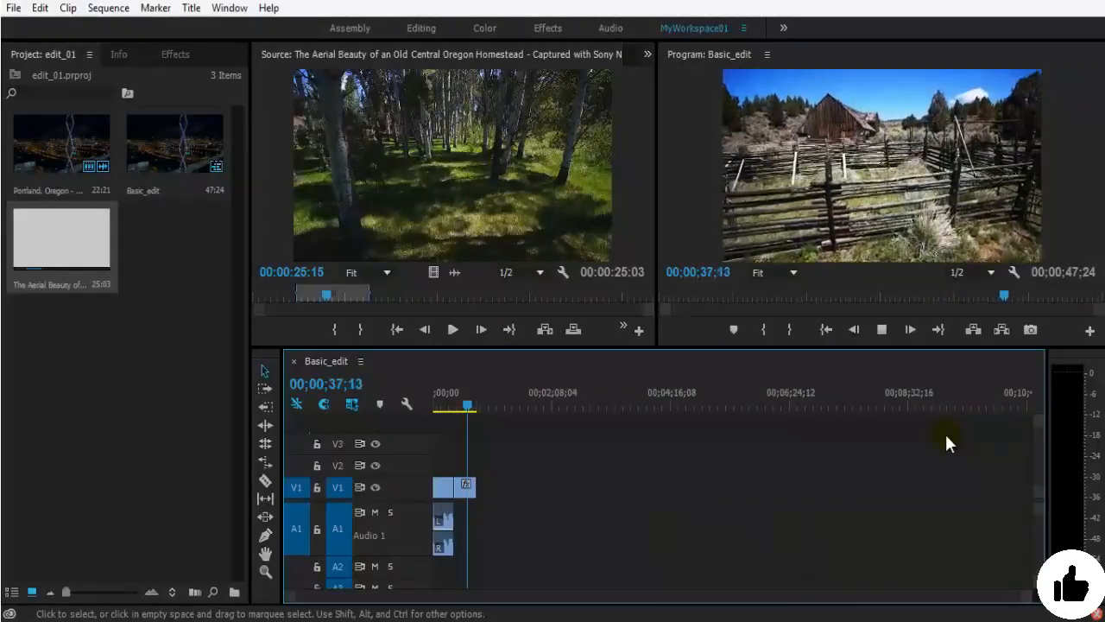
{"action": "key", "text": "equal"}
{"action": "key", "text": "equal"}
{"action": "key", "text": "equal"}
{"action": "key", "text": "equal"}
{"action": "key", "text": "equal"}
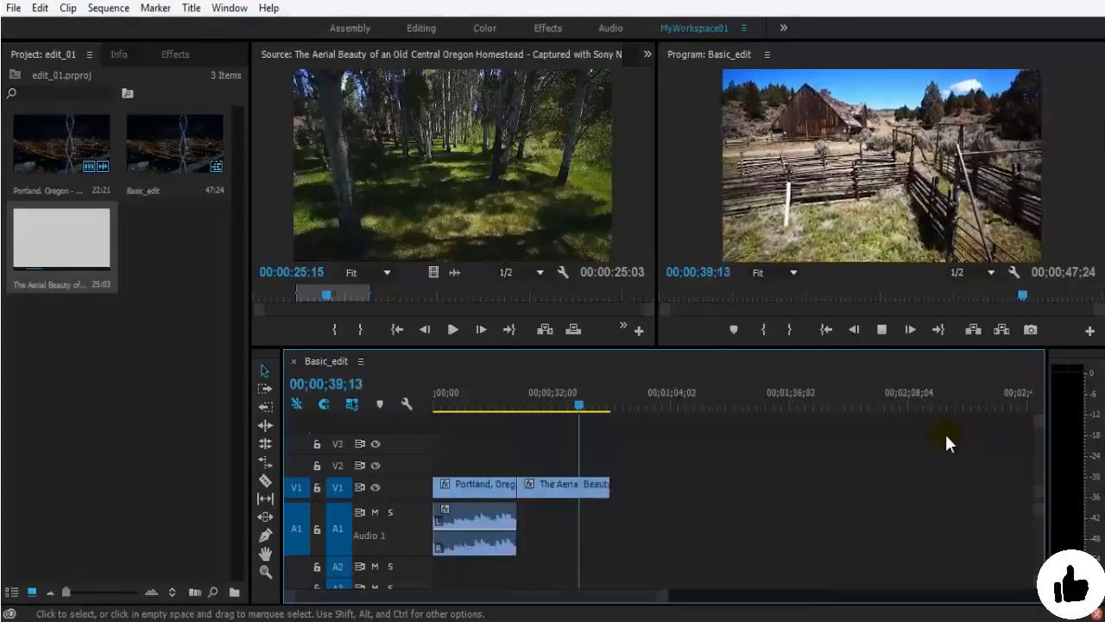
{"action": "key", "text": "equal"}
{"action": "key", "text": "minus"}
{"action": "key", "text": "minus"}
{"action": "key", "text": "minus"}
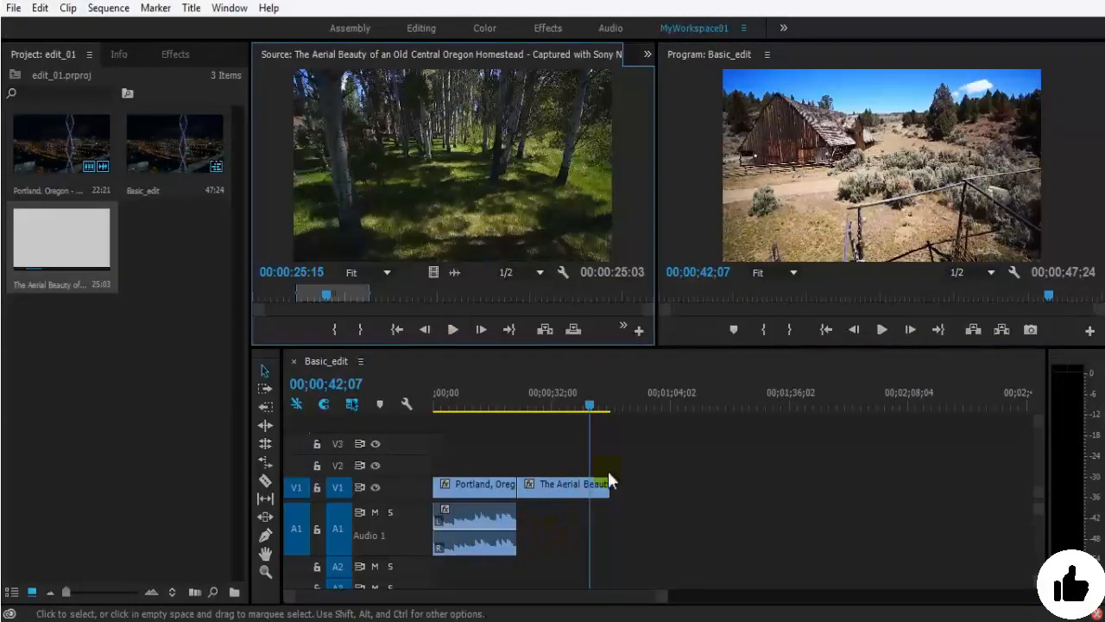
- Scrub around the cut between the two clips and rescale the timeline to show both clips in full
{"action": "left_click_drag", "start_coordinate": [590, 397], "coordinate": [514, 415]}
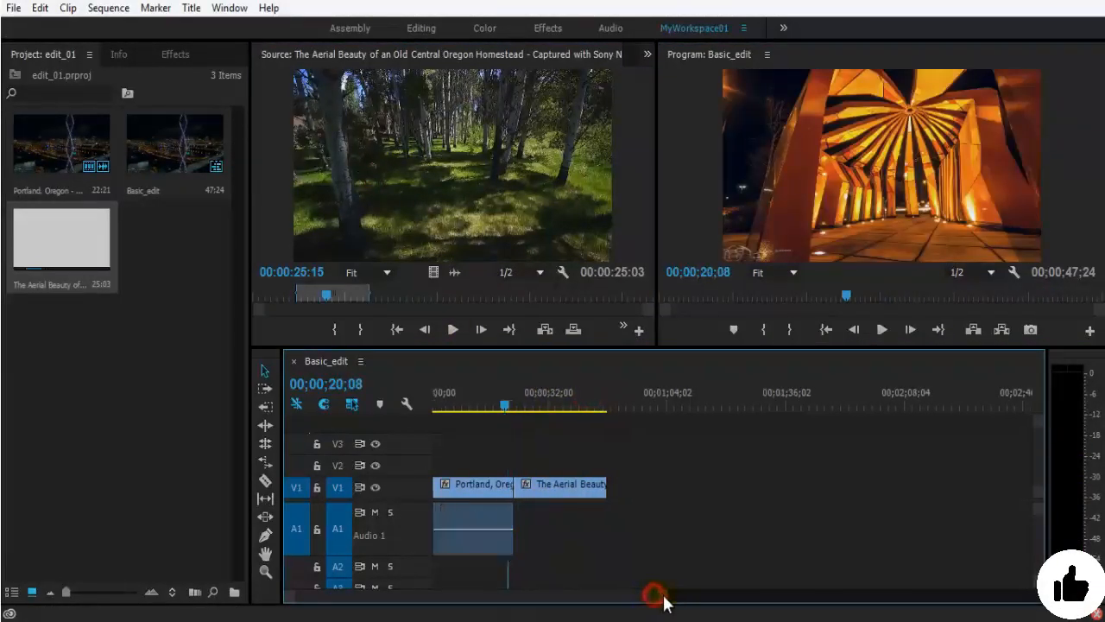
{"action": "left_click_drag", "start_coordinate": [664, 596], "coordinate": [565, 596]}
{"action": "left_click_drag", "start_coordinate": [473, 407], "coordinate": [542, 421]}
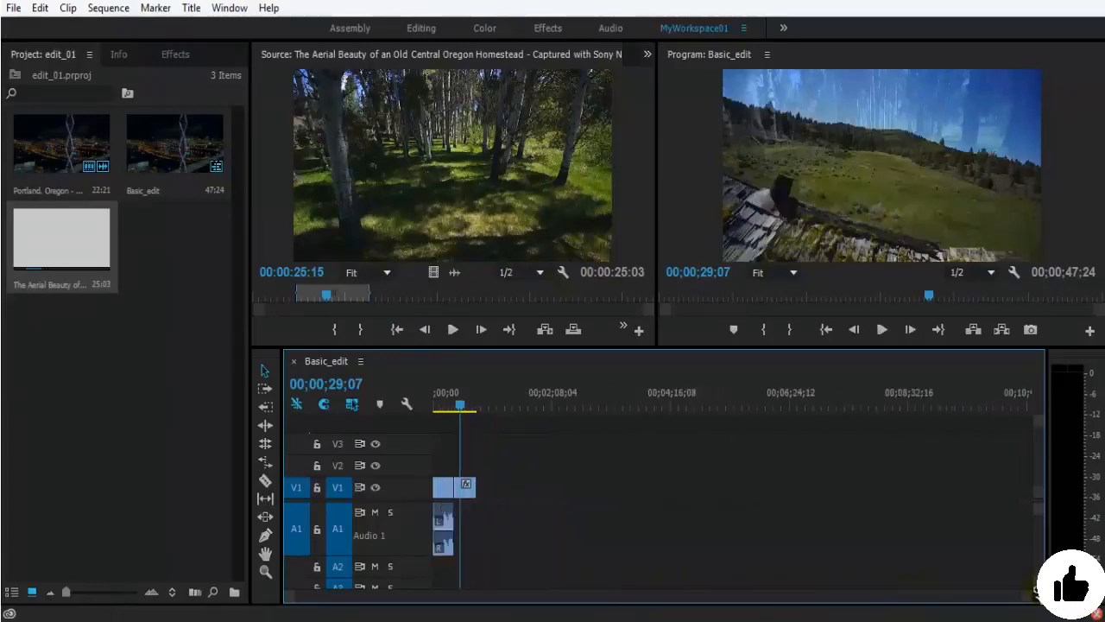
{"action": "left_click_drag", "start_coordinate": [1036, 592], "coordinate": [872, 599]}
- Briefly play the homestead clip in the sequence and save the project
{"action": "key", "text": "space"}
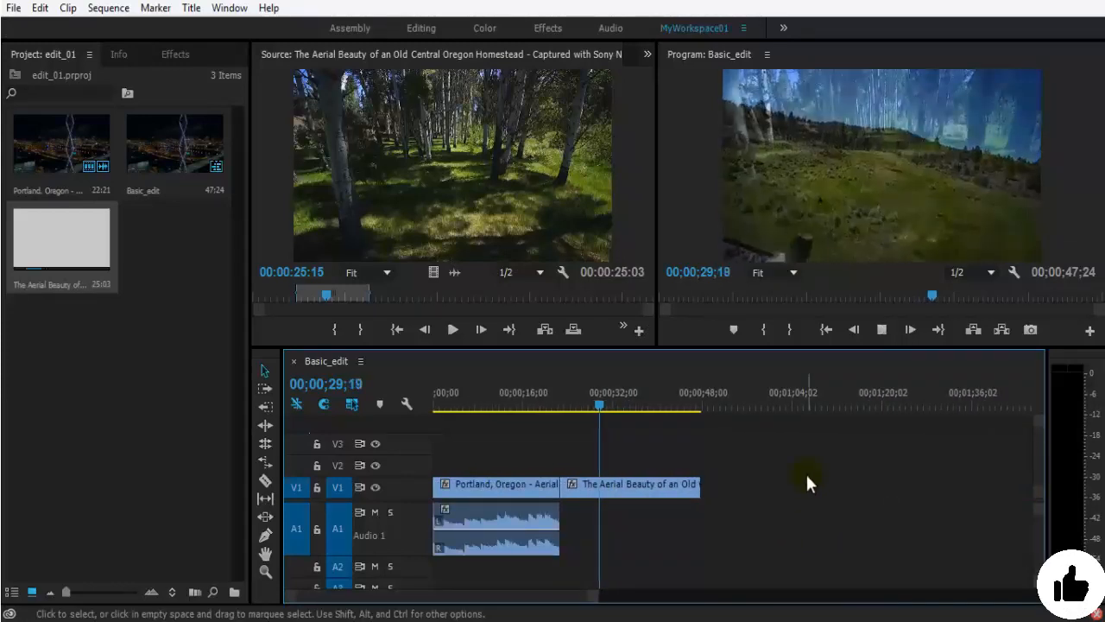
{"action": "key", "text": "space"}
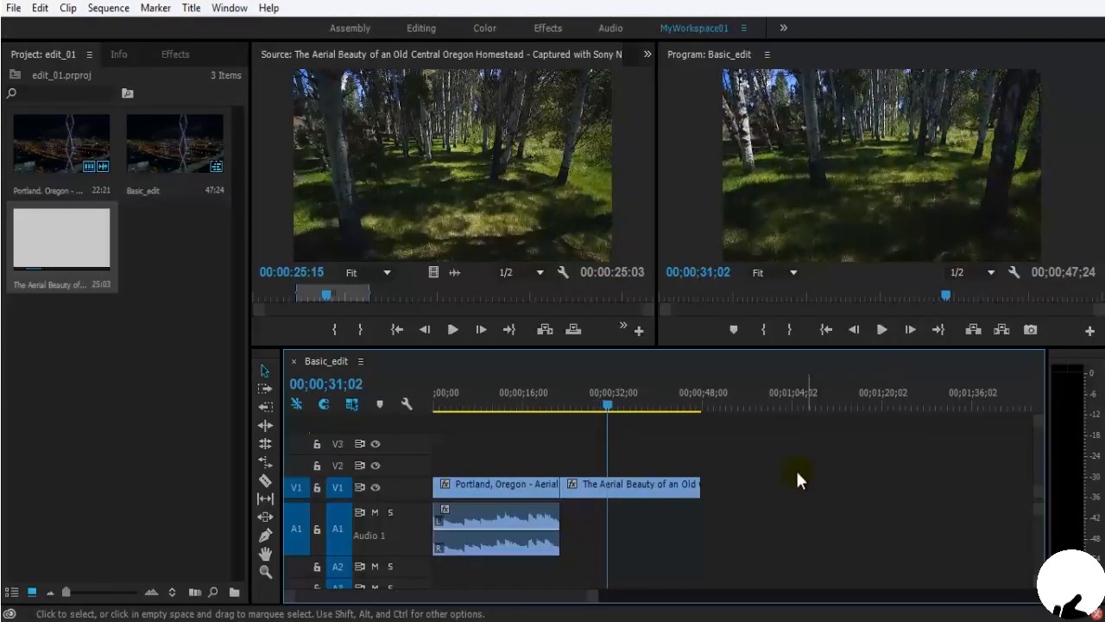
{"action": "key", "text": "ctrl+s"}
- Review the homestead clip in the sequence by playing and scrubbing through its different shots
{"action": "key", "text": "space"}
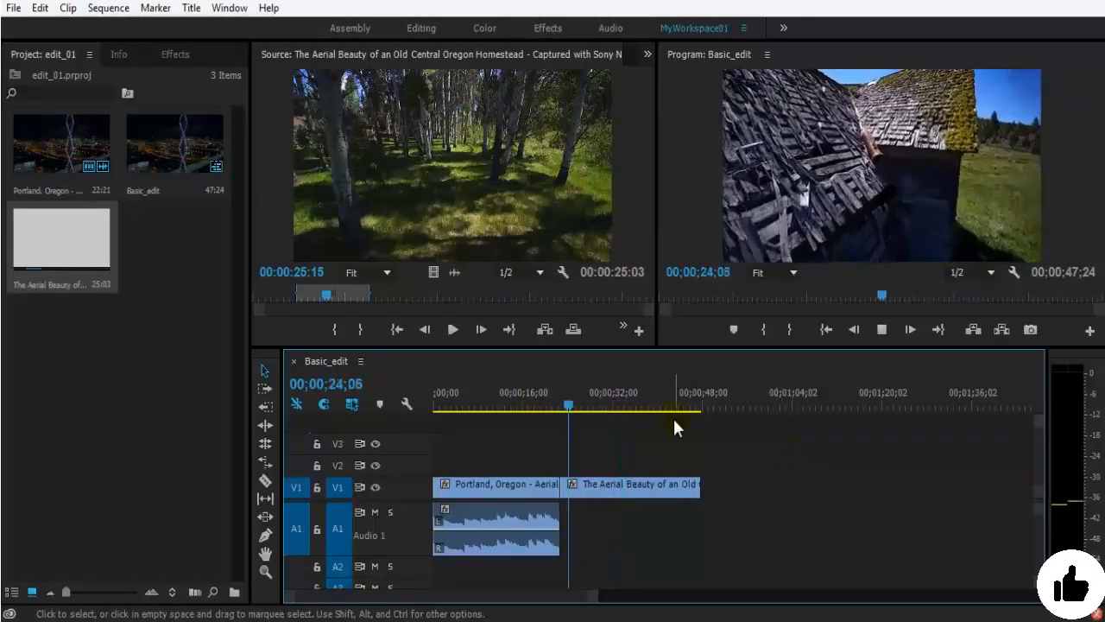
{"action": "left_click", "coordinate": [593, 403]}
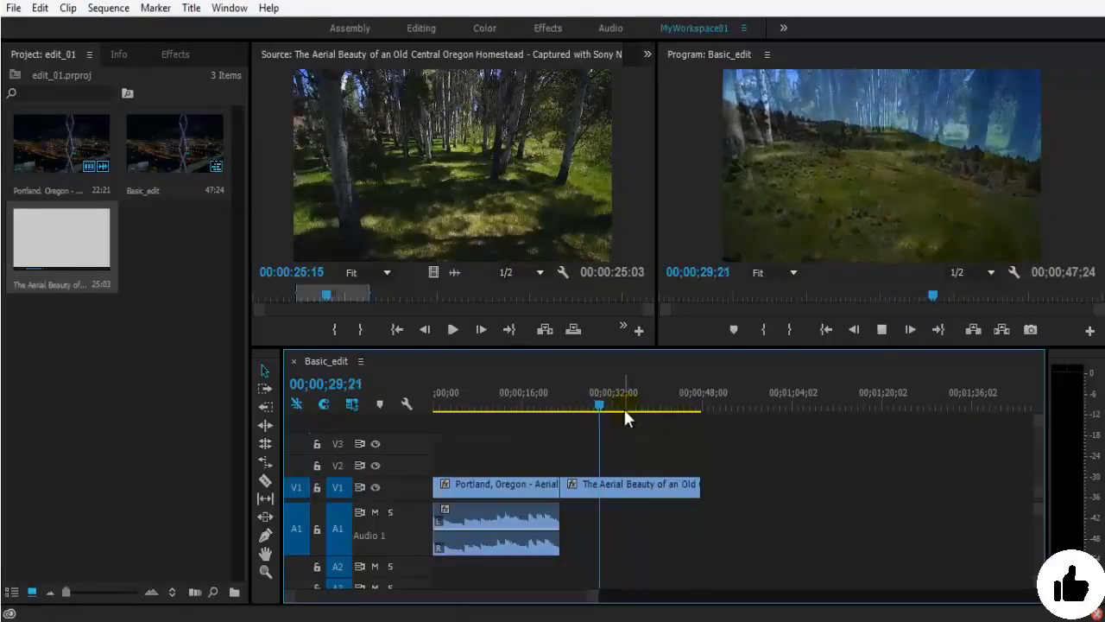
{"action": "left_click", "coordinate": [611, 402]}
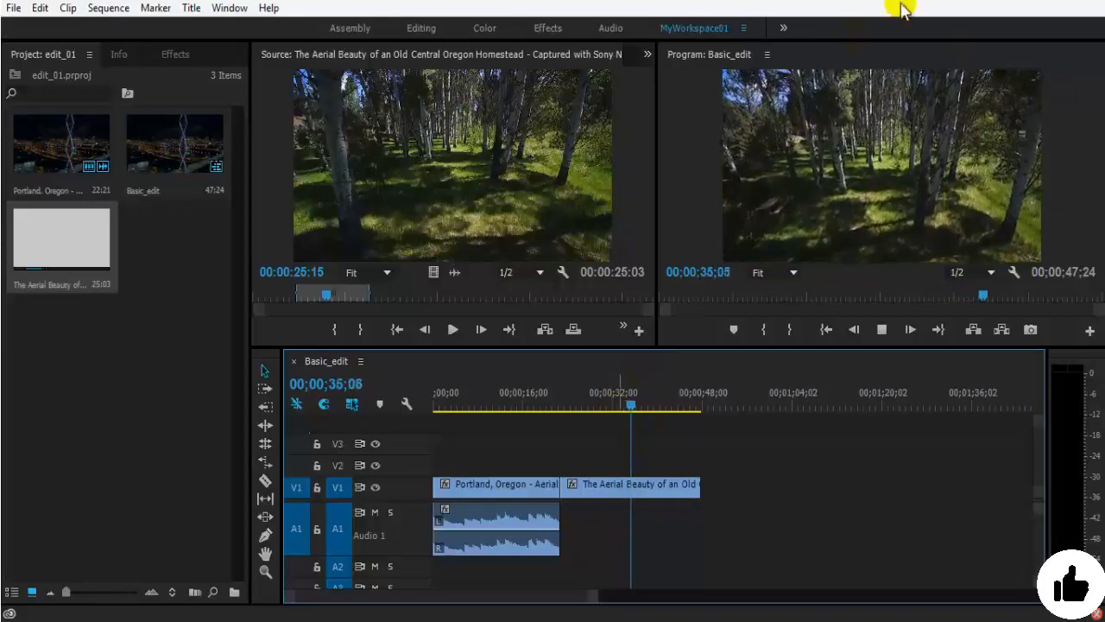
{"action": "left_click", "coordinate": [884, 160]}
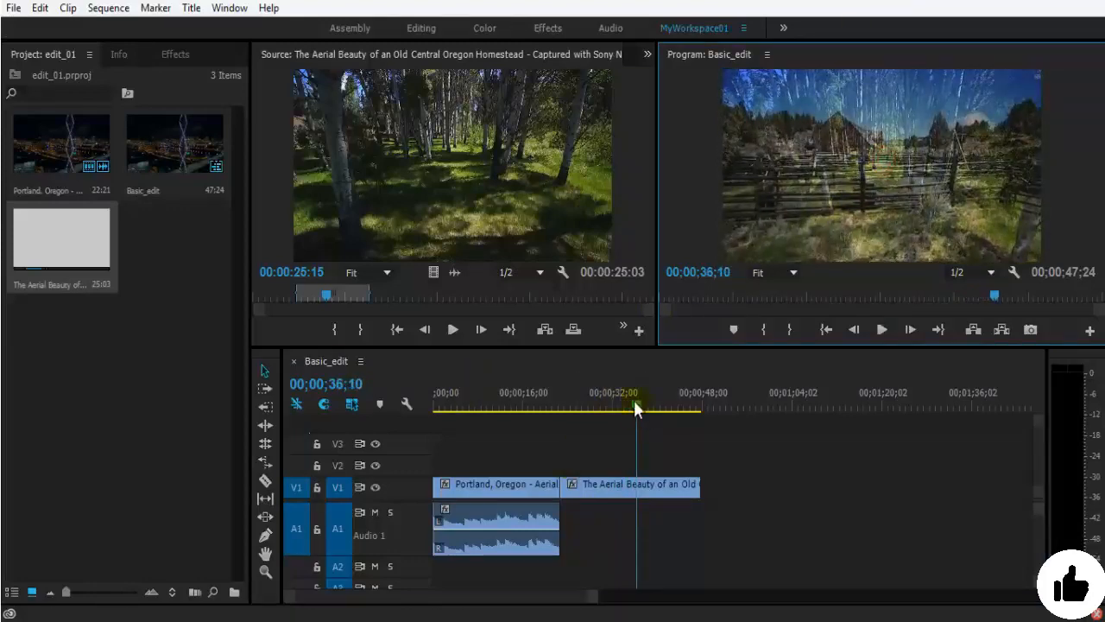
{"action": "left_click_drag", "start_coordinate": [634, 399], "coordinate": [591, 404]}
{"action": "key", "text": "space"}
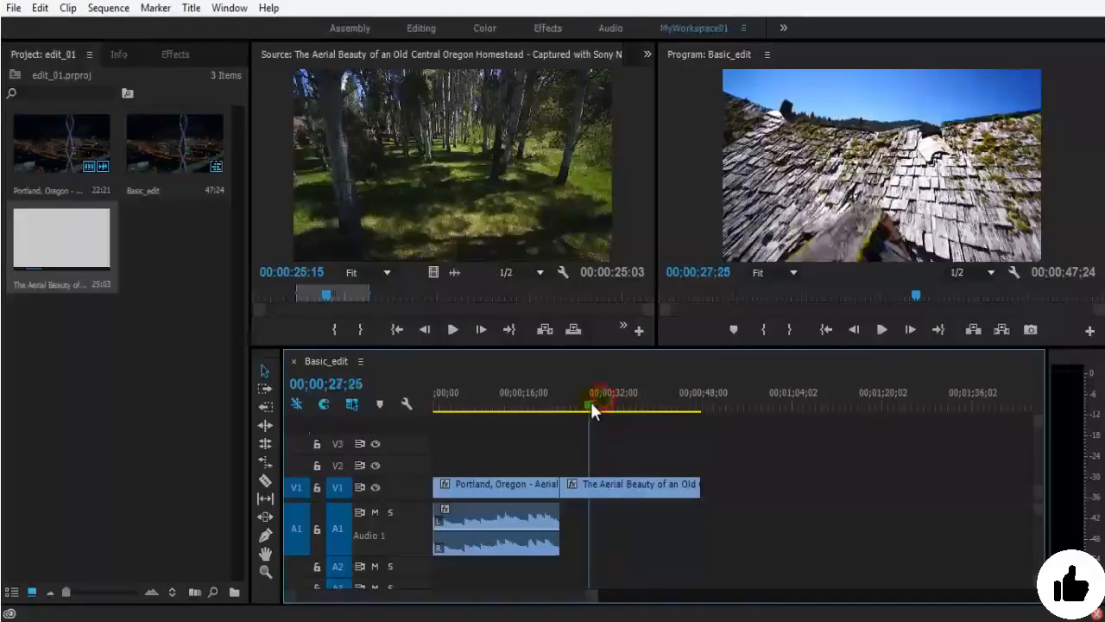
- Play and scrub the forest shot of the homestead clip in the sequence at closer and wider timeline scales
{"action": "key", "text": "space"}
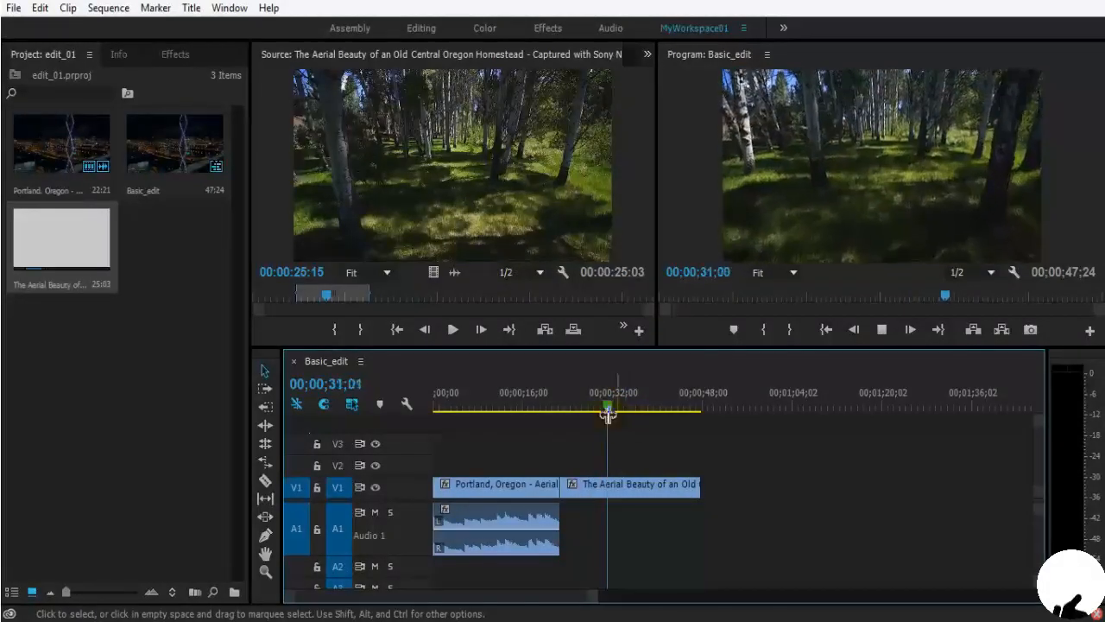
{"action": "left_click_drag", "start_coordinate": [604, 403], "coordinate": [585, 406]}
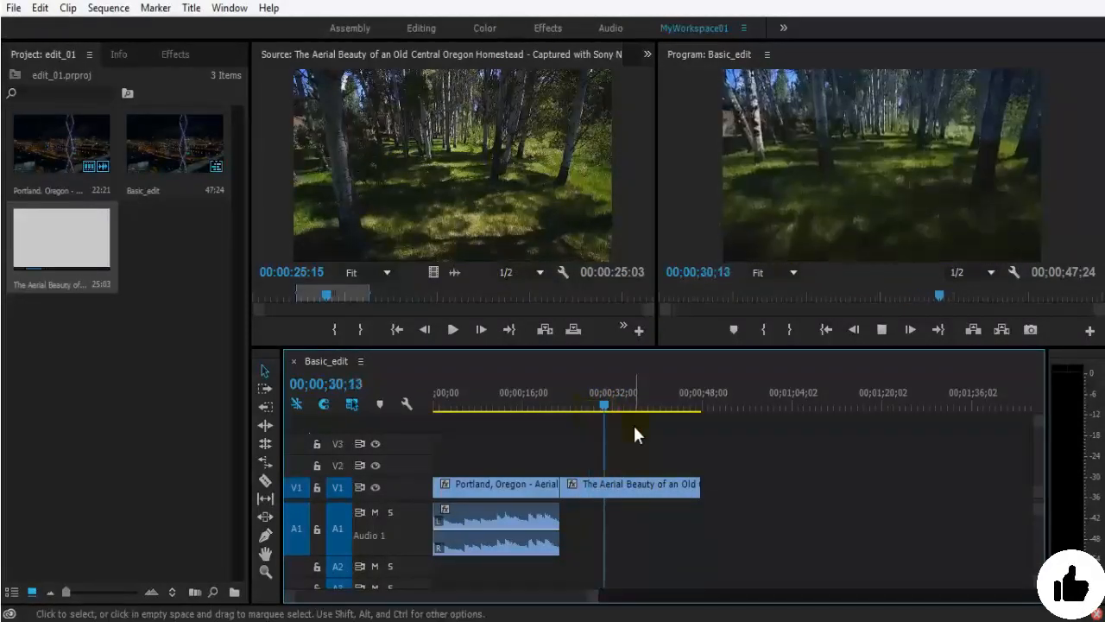
{"action": "key", "text": "space"}
{"action": "key", "text": "="}
{"action": "key", "text": "="}
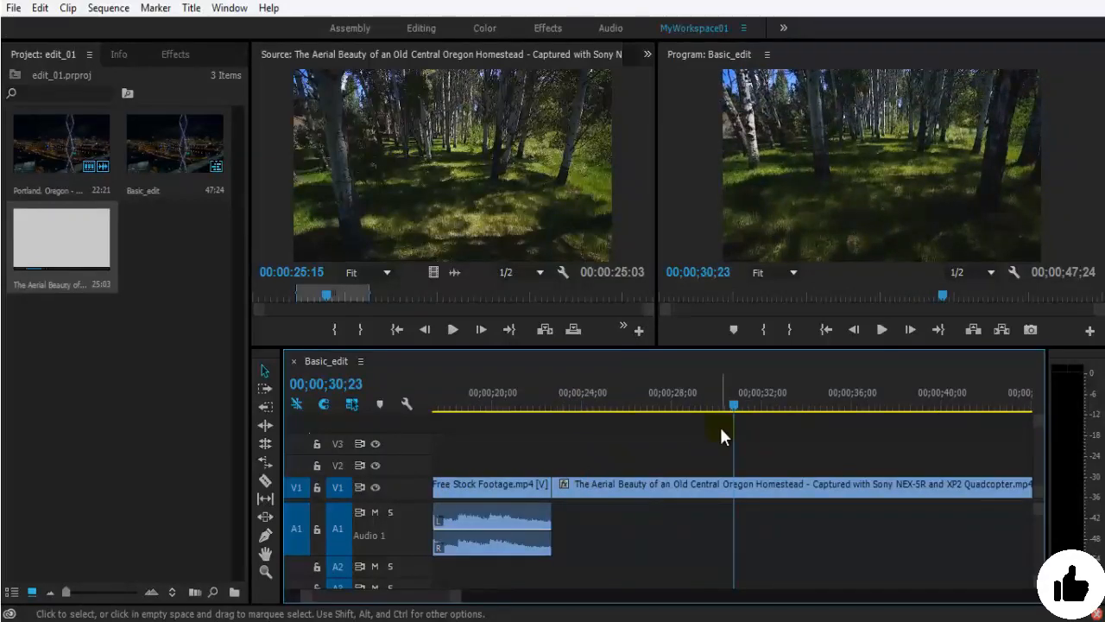
{"action": "key", "text": "space"}
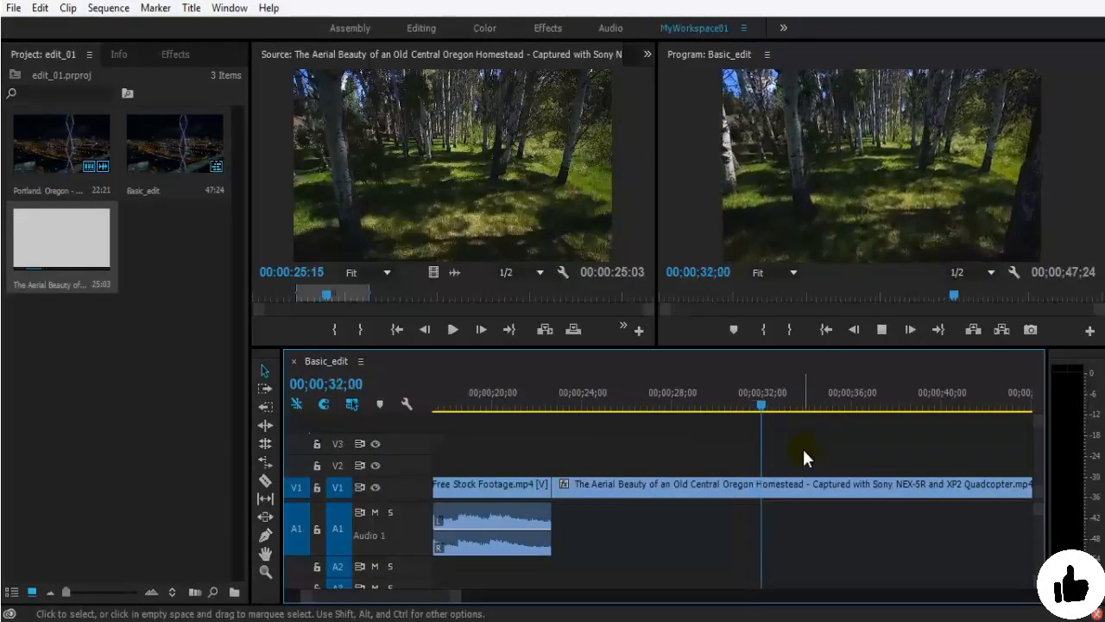
{"action": "key", "text": "minus"}
{"action": "left_click_drag", "start_coordinate": [769, 400], "coordinate": [749, 421]}
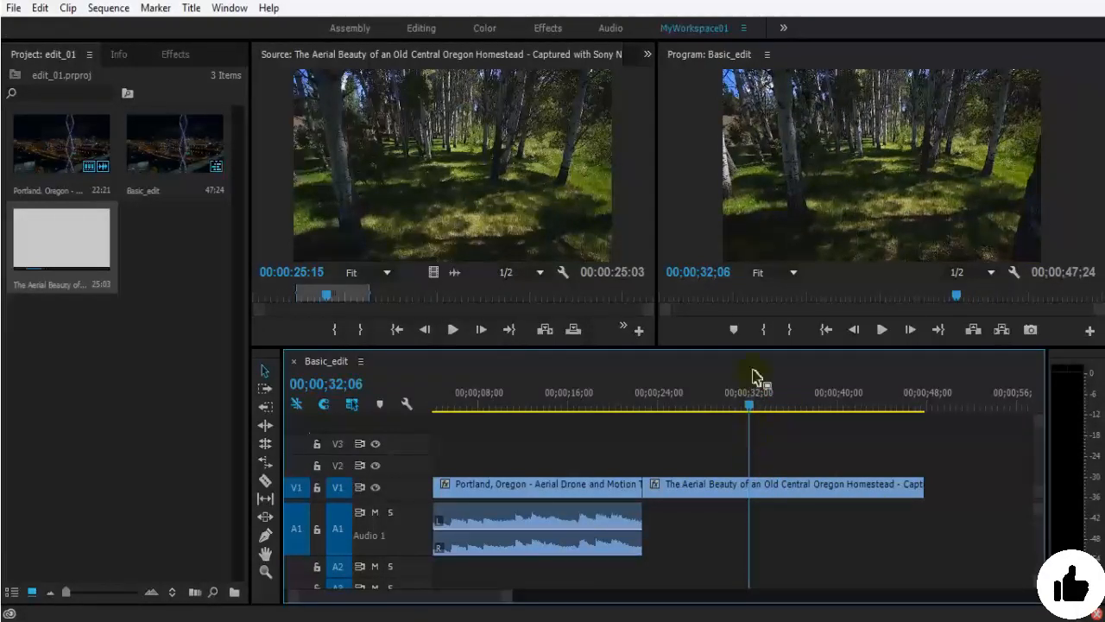
- Scrub through the homestead clip, park the playhead at 00;00;34;00 and save the project
{"action": "left_click_drag", "start_coordinate": [748, 406], "coordinate": [835, 554]}
{"action": "key", "text": "ctrl+s"}
{"action": "mouse_move", "coordinate": [821, 402]}
{"action": "left_mouse_down"}
{"action": "mouse_move", "coordinate": [804, 417]}
{"action": "mouse_move", "coordinate": [878, 436]}
{"action": "mouse_move", "coordinate": [739, 420]}
{"action": "mouse_move", "coordinate": [770, 413]}
{"action": "left_mouse_up"}
{"action": "left_click", "coordinate": [888, 430]}
{"action": "key", "text": "ctrl+s"}
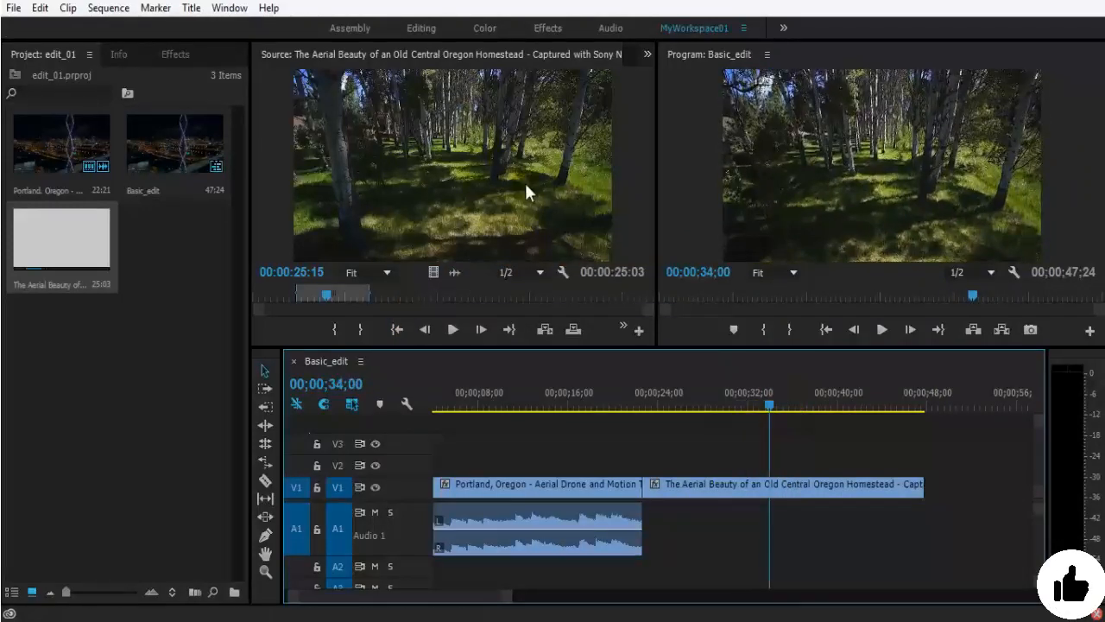
- Display the project items as a list and select the two clips and the Basic_edit sequence in turn
{"action": "left_click", "coordinate": [537, 180]}
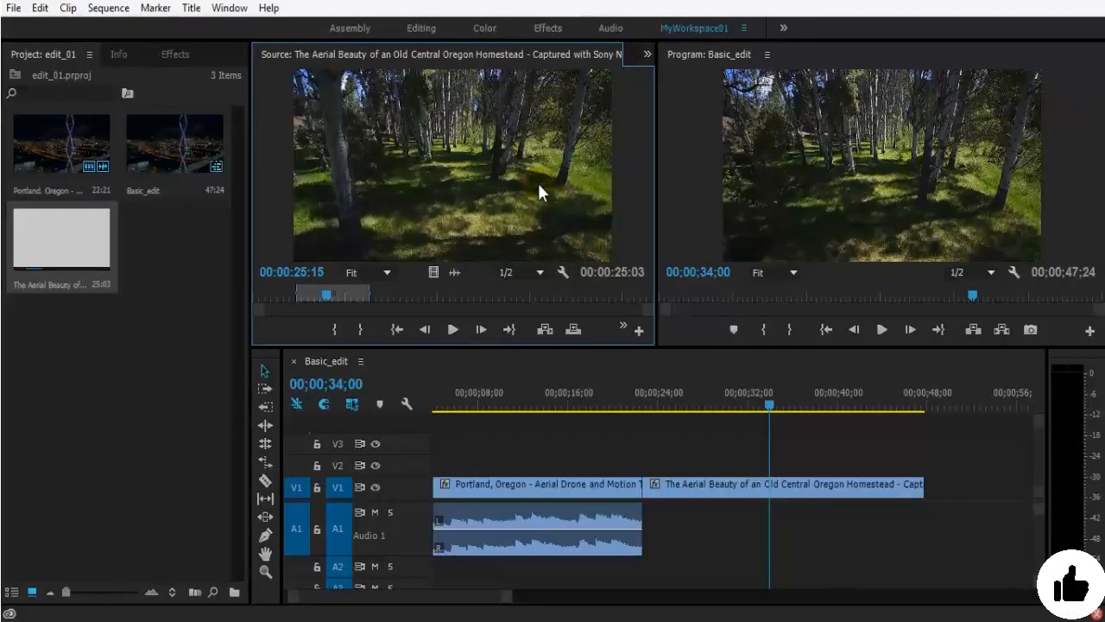
{"action": "left_click", "coordinate": [156, 406]}
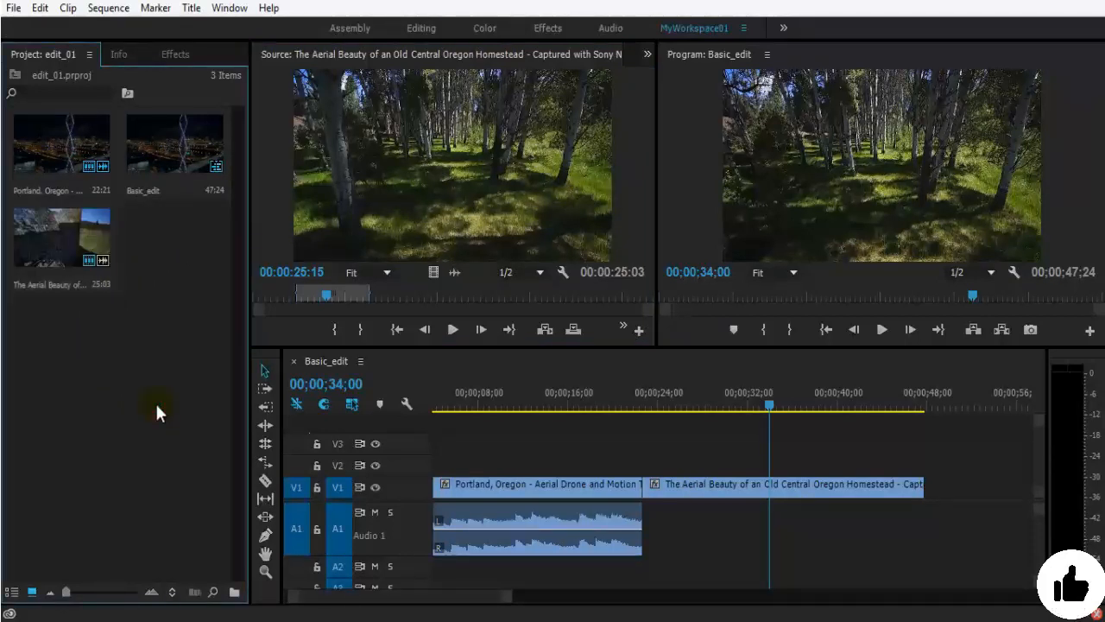
{"action": "left_click", "coordinate": [12, 592]}
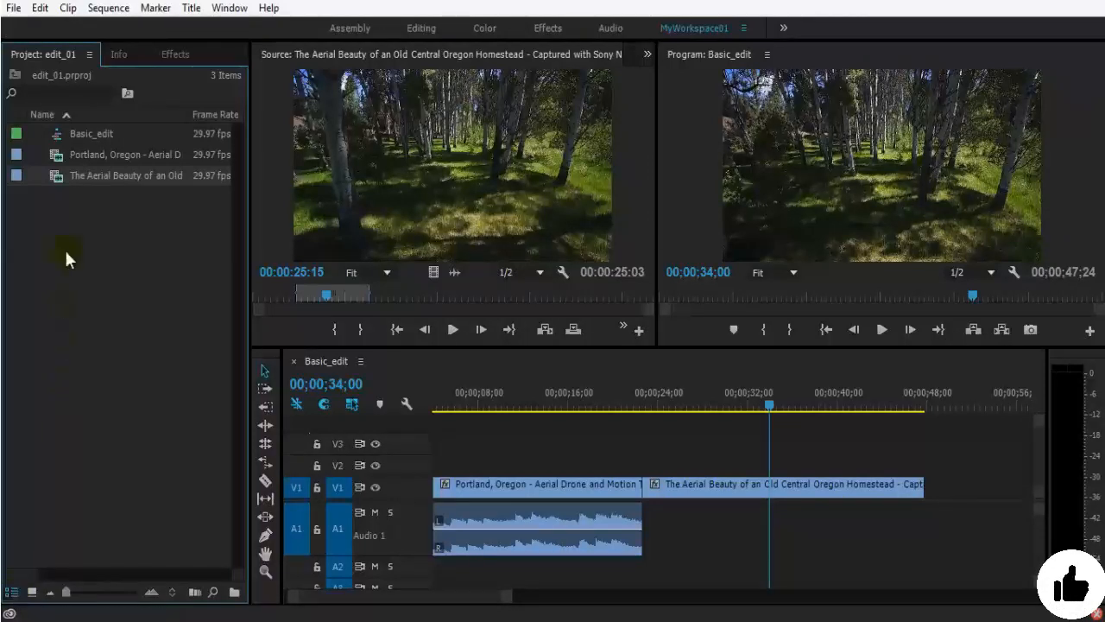
{"action": "left_click", "coordinate": [104, 181]}
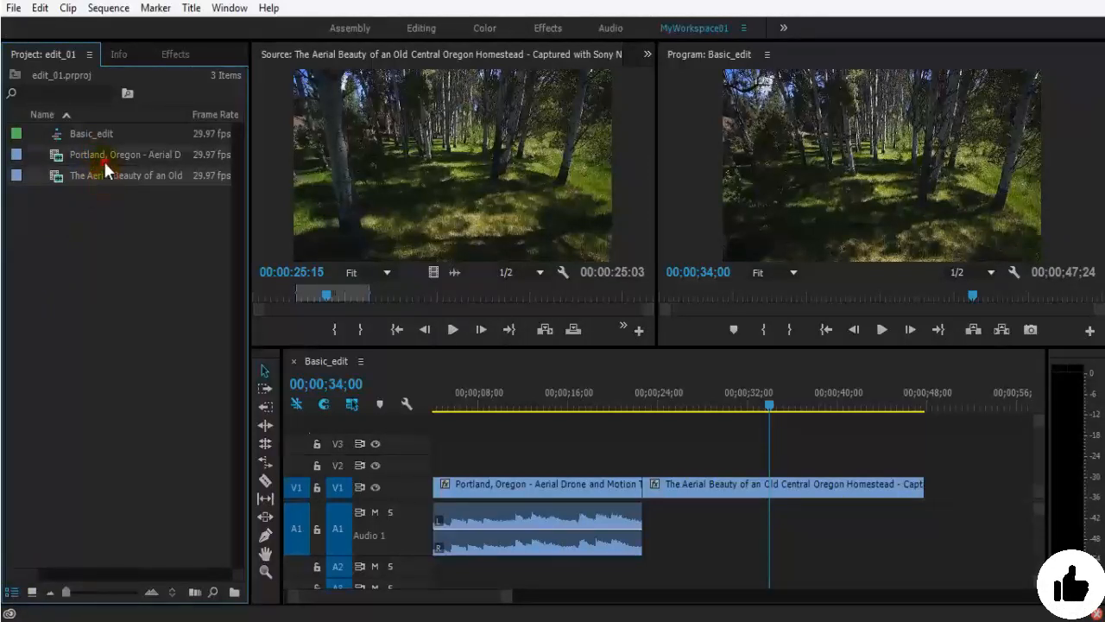
{"action": "left_click", "coordinate": [103, 160]}
{"action": "left_click", "coordinate": [96, 133]}
{"action": "left_click", "coordinate": [98, 154]}
{"action": "left_click", "coordinate": [104, 175]}
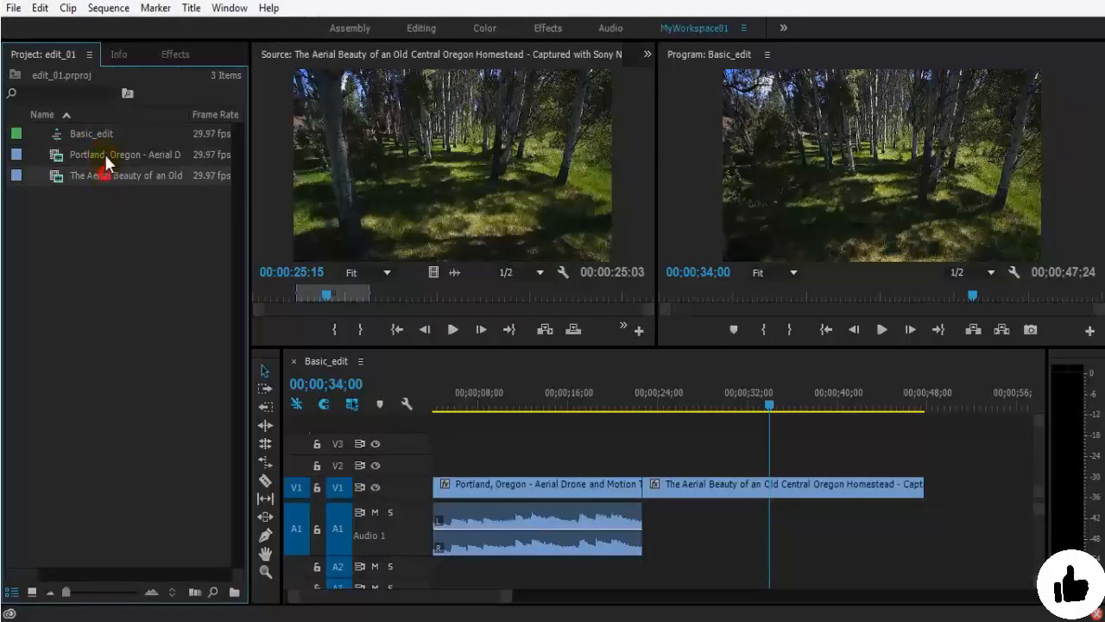
{"action": "left_click", "coordinate": [104, 154]}
{"action": "left_click", "coordinate": [80, 131]}
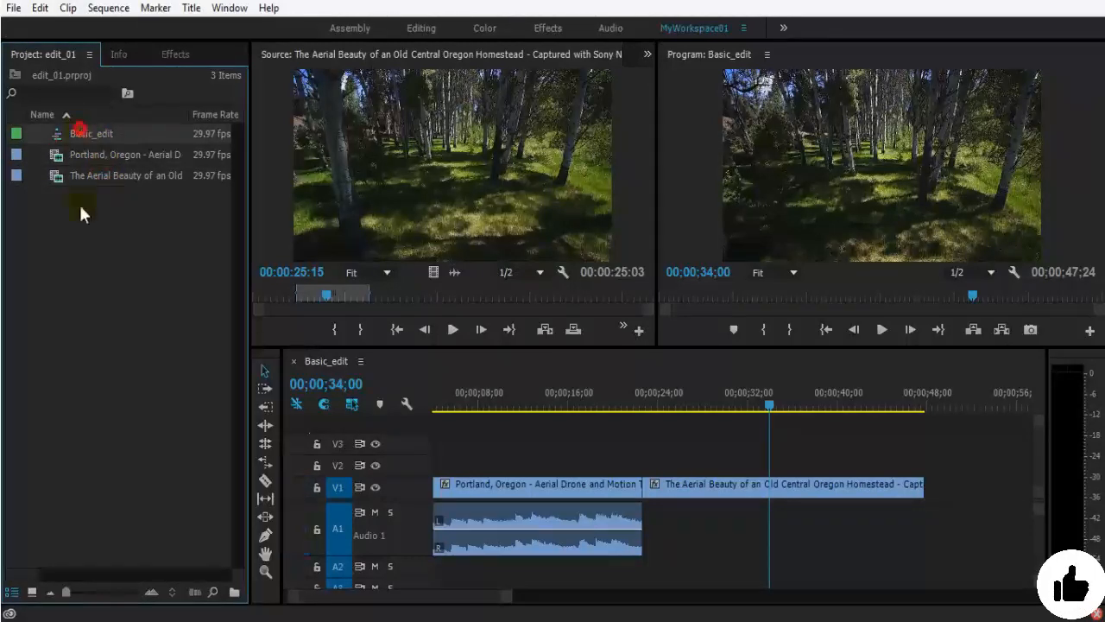
- Compare the icon and list views of the project items, ending in icon view
{"action": "left_click", "coordinate": [33, 594]}
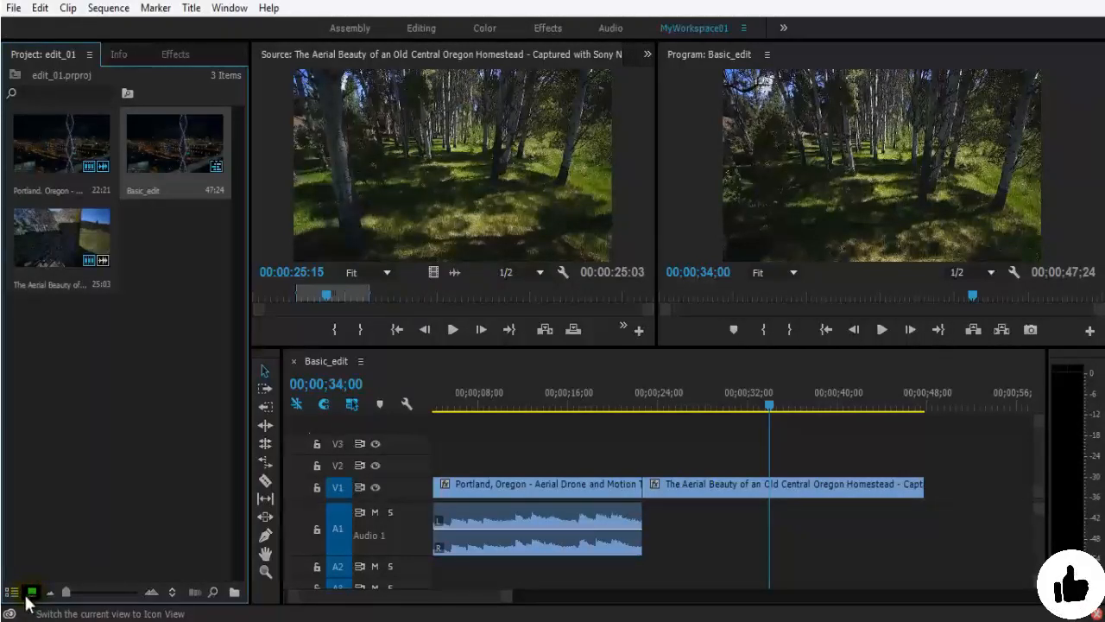
{"action": "left_click", "coordinate": [12, 593]}
{"action": "left_click", "coordinate": [32, 594]}
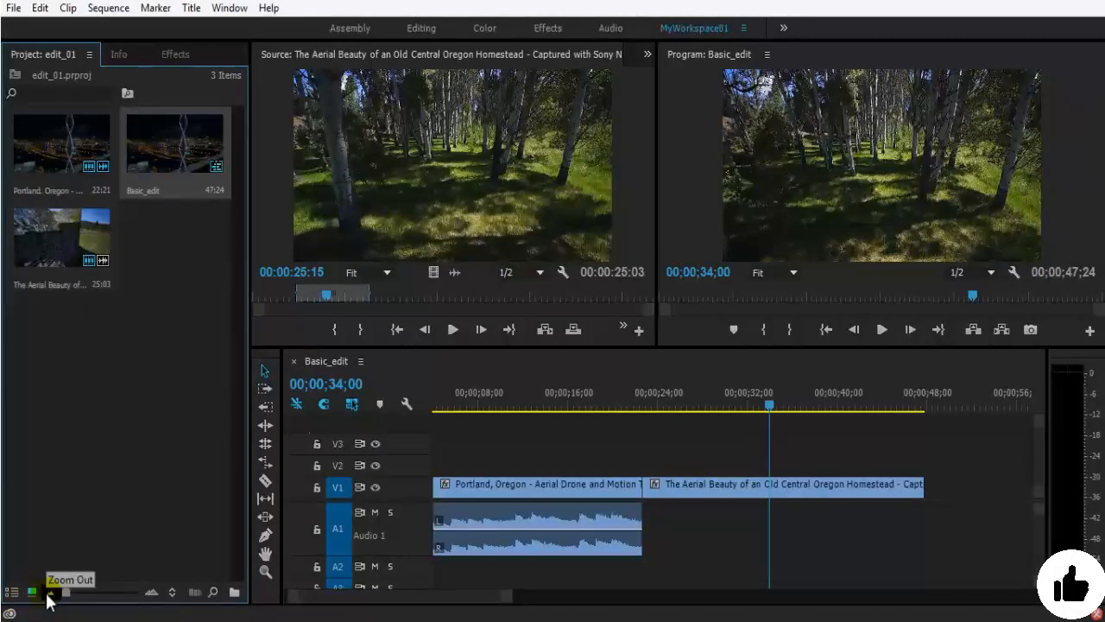
- Enlarge the project item thumbnails and shrink them to compare their sizes
{"action": "left_click", "coordinate": [47, 594]}
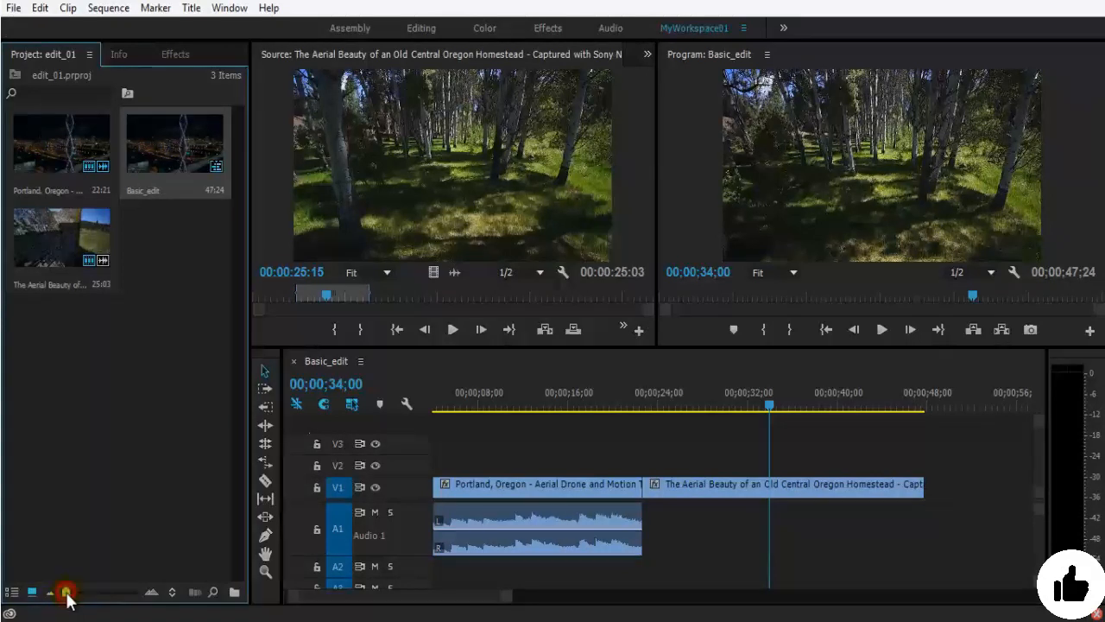
{"action": "left_click_drag", "start_coordinate": [65, 594], "coordinate": [117, 600]}
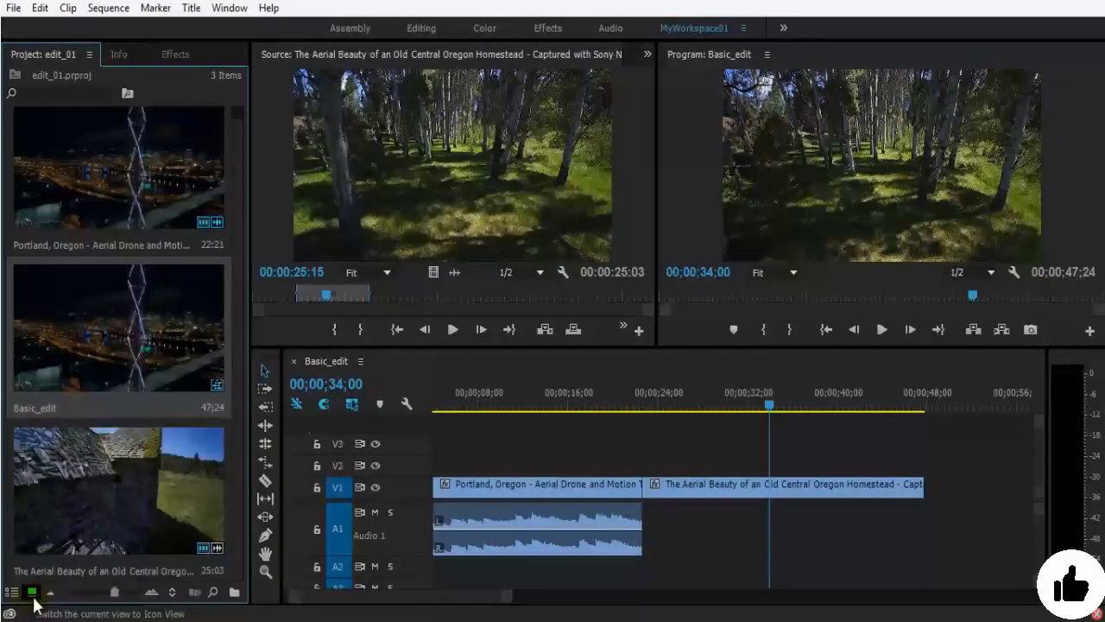
{"action": "left_click", "coordinate": [49, 594]}
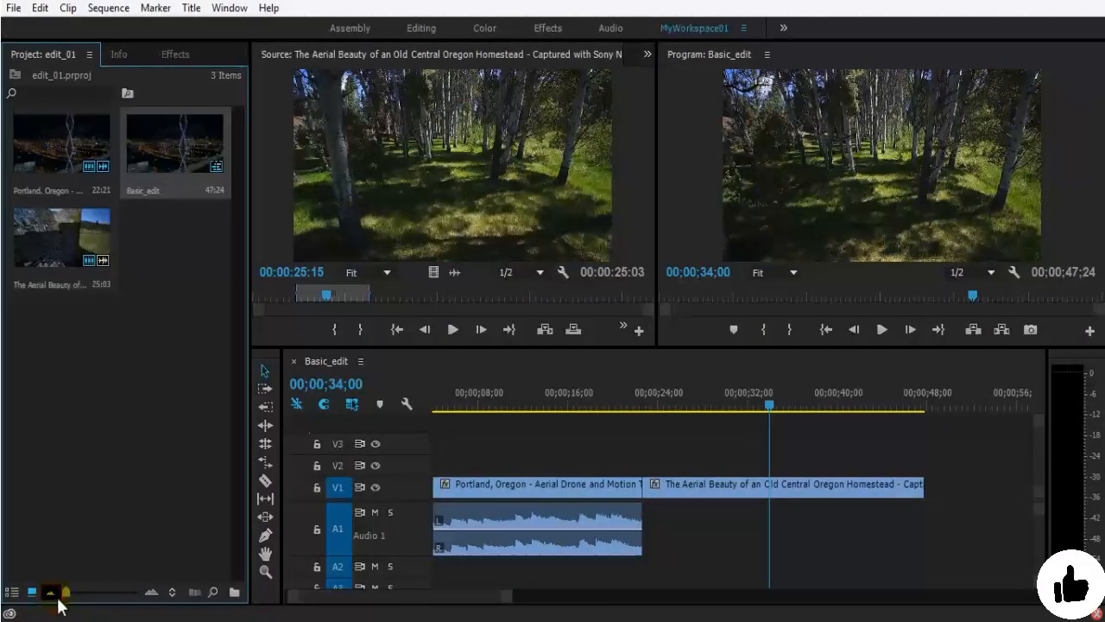
{"action": "left_click", "coordinate": [31, 594]}
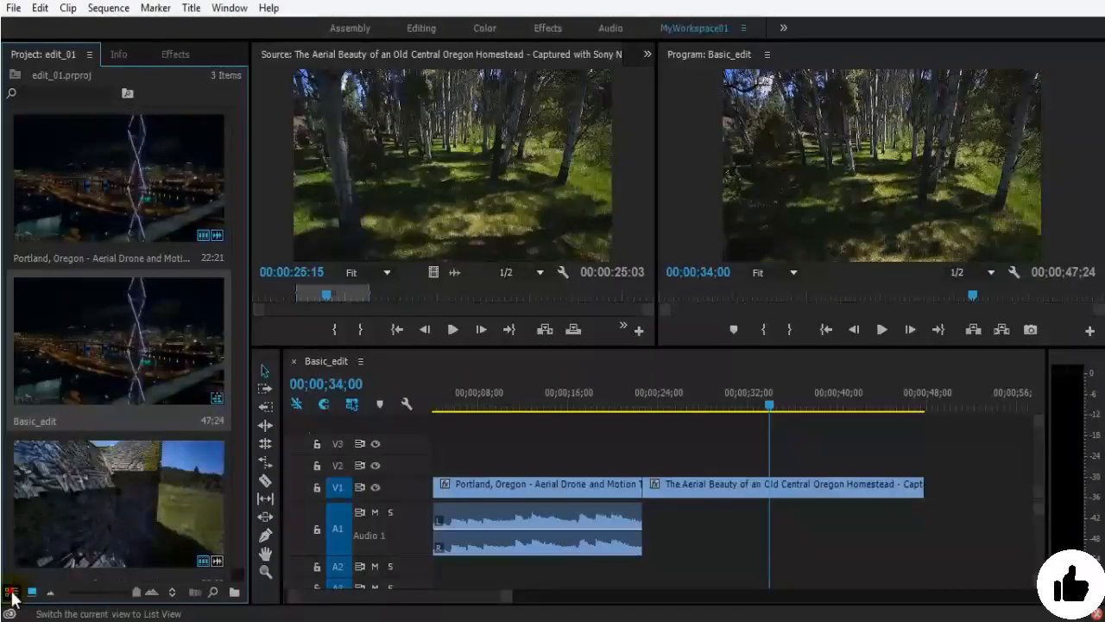
- Check the list view against the icon view, vary the thumbnail zoom and leave the thumbnails at their smallest size
{"action": "left_click", "coordinate": [13, 593]}
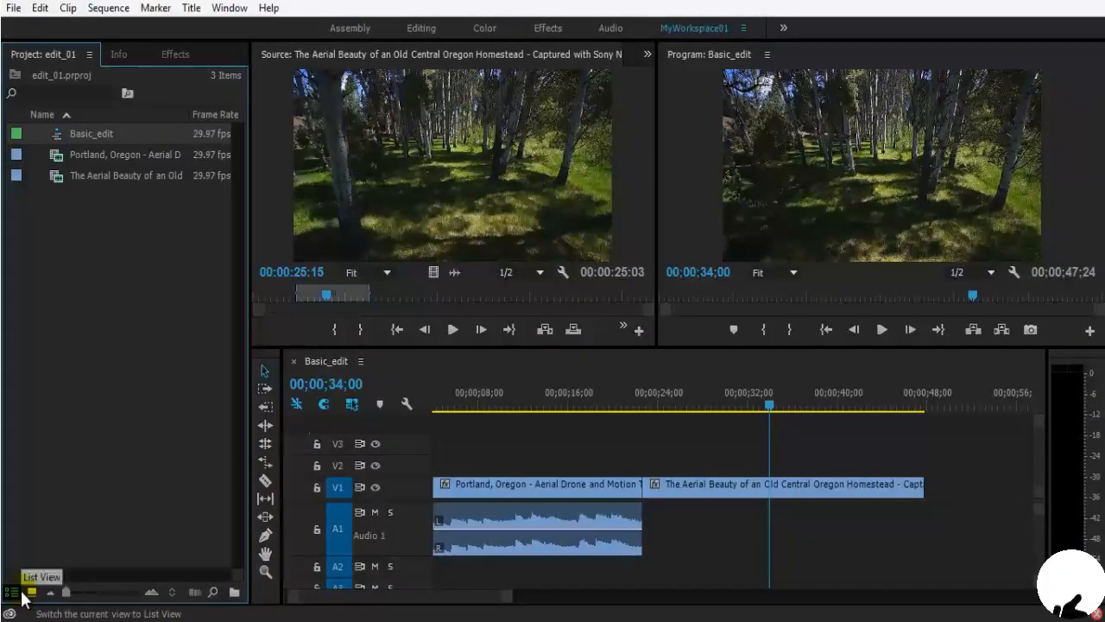
{"action": "left_click", "coordinate": [31, 594]}
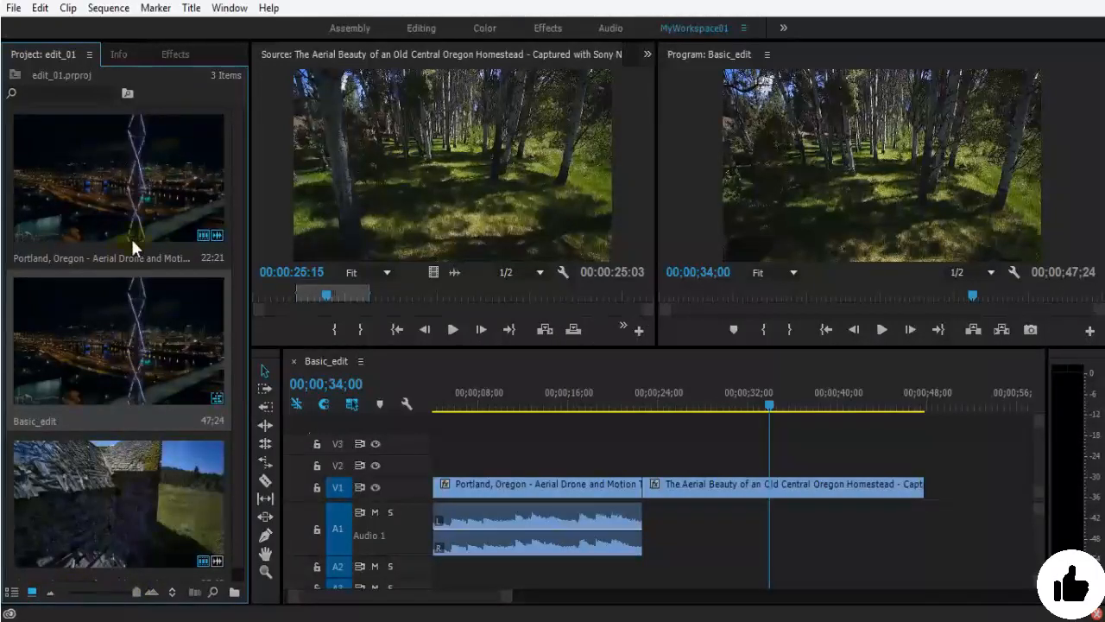
{"action": "left_click", "coordinate": [49, 591]}
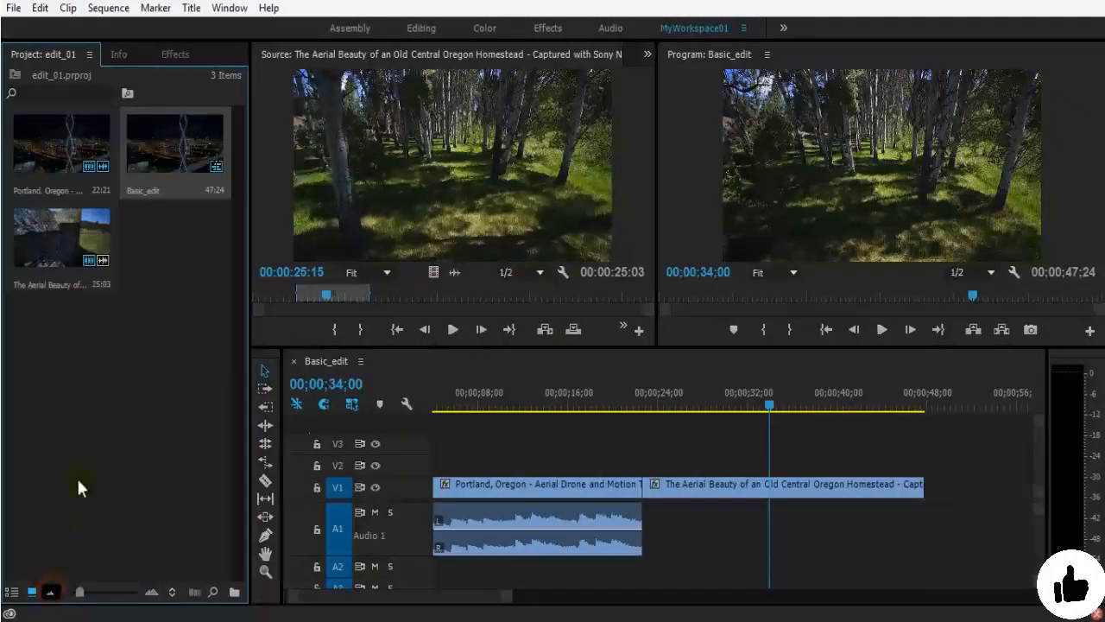
{"action": "left_click", "coordinate": [151, 593]}
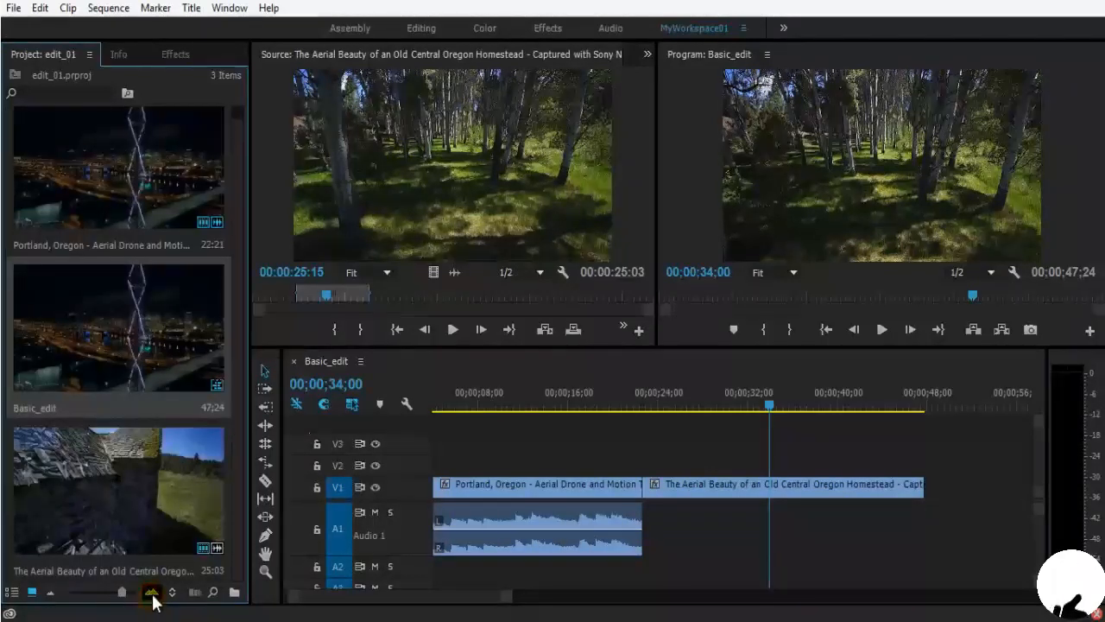
{"action": "left_click_drag", "start_coordinate": [104, 592], "coordinate": [54, 606]}
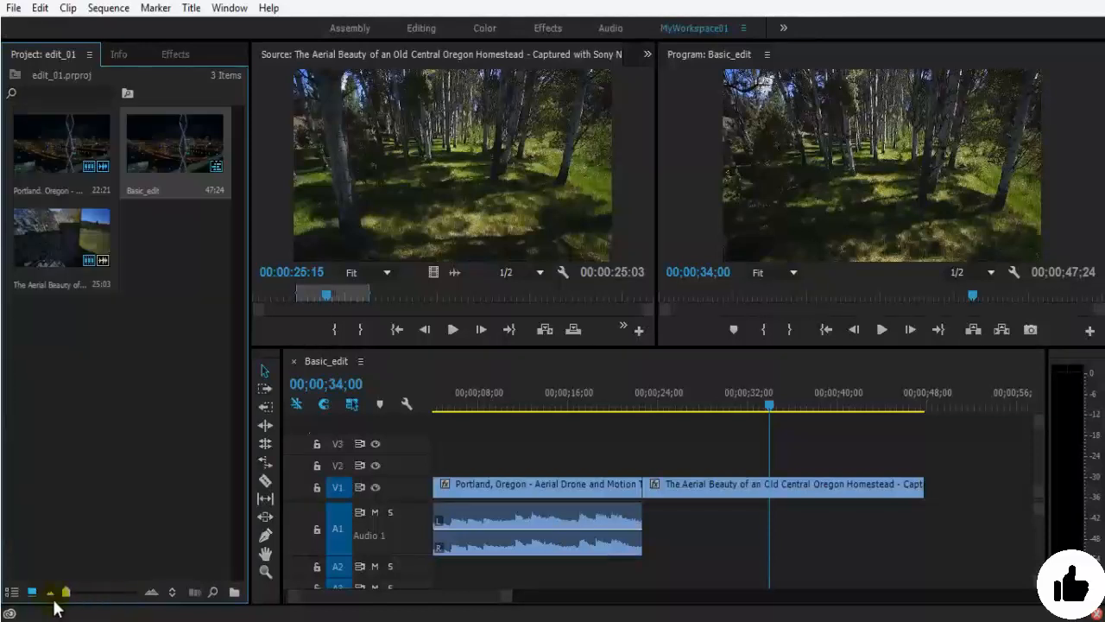
- Examine the sorting criteria available for the project thumbnails and dismiss them, leaving no item selected
{"action": "left_click", "coordinate": [172, 592]}
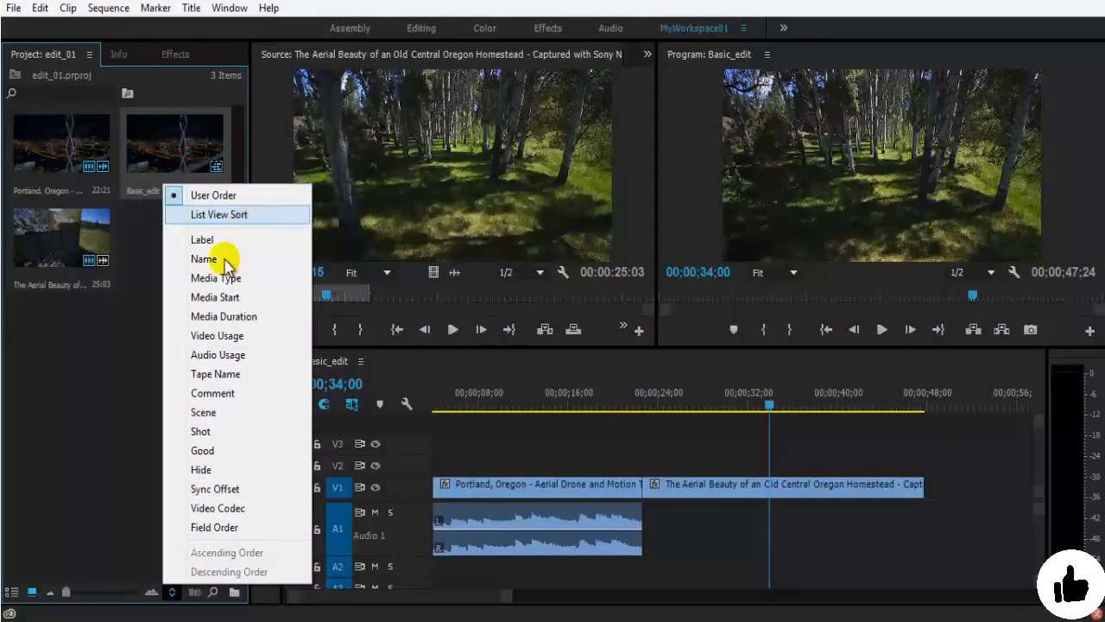
{"action": "left_click", "coordinate": [110, 476]}
{"action": "left_click", "coordinate": [110, 476]}
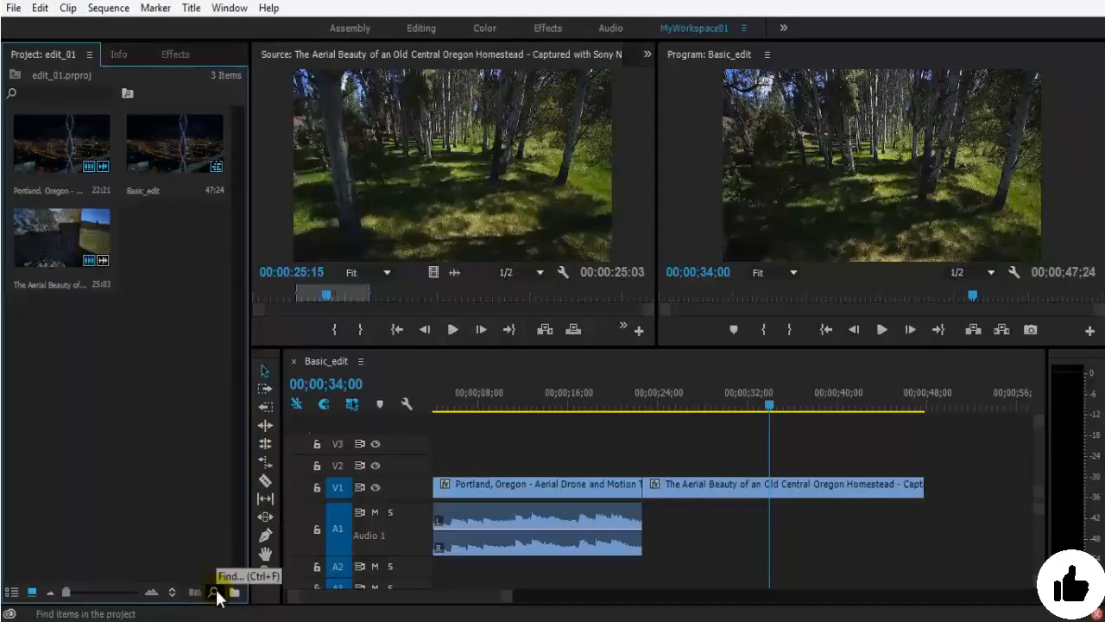
{"action": "left_click", "coordinate": [215, 592]}
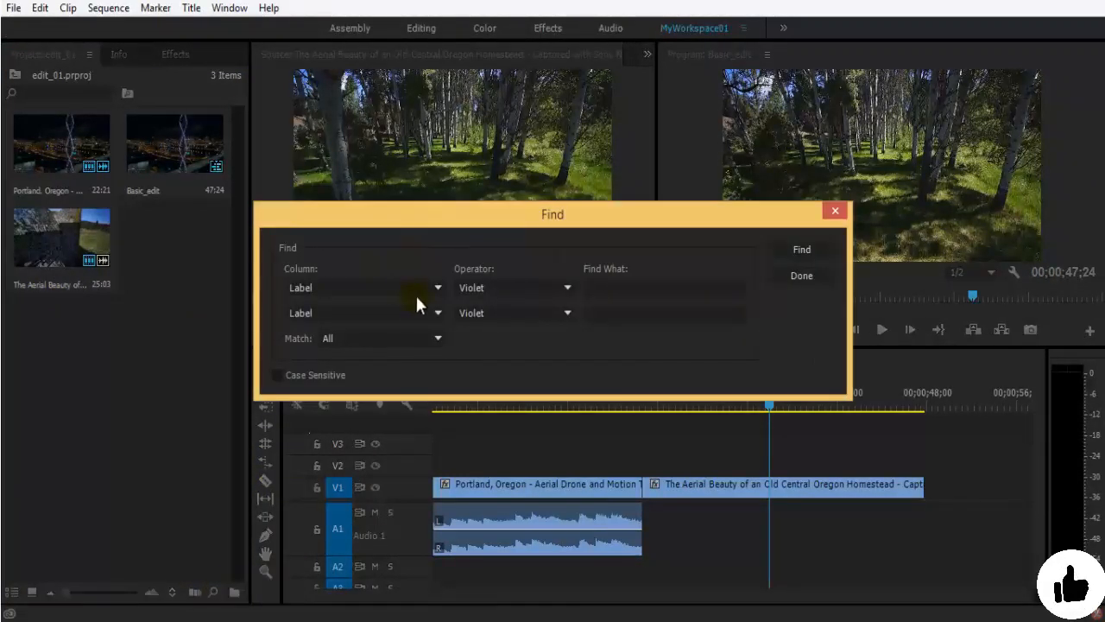
{"action": "left_click", "coordinate": [633, 290]}
{"action": "left_click", "coordinate": [409, 290]}
{"action": "left_click", "coordinate": [698, 304]}
{"action": "left_click", "coordinate": [682, 287]}
{"action": "key", "text": "Return"}
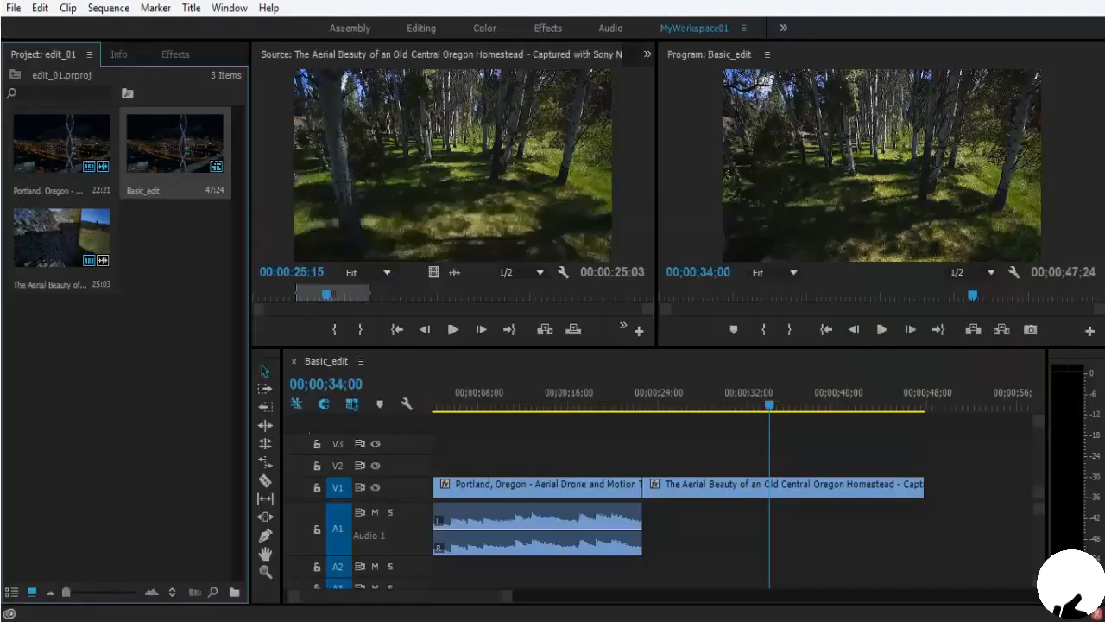
- Find the project item whose Name contains "Portland"
{"action": "left_click", "coordinate": [214, 592]}
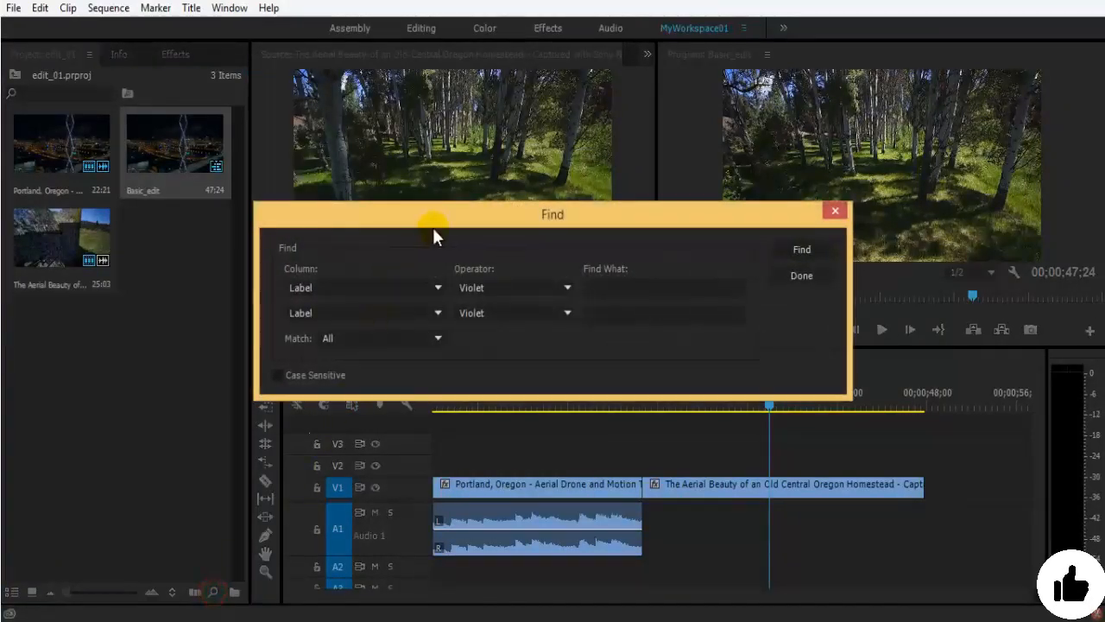
{"action": "left_click", "coordinate": [413, 286]}
{"action": "left_click", "coordinate": [399, 285]}
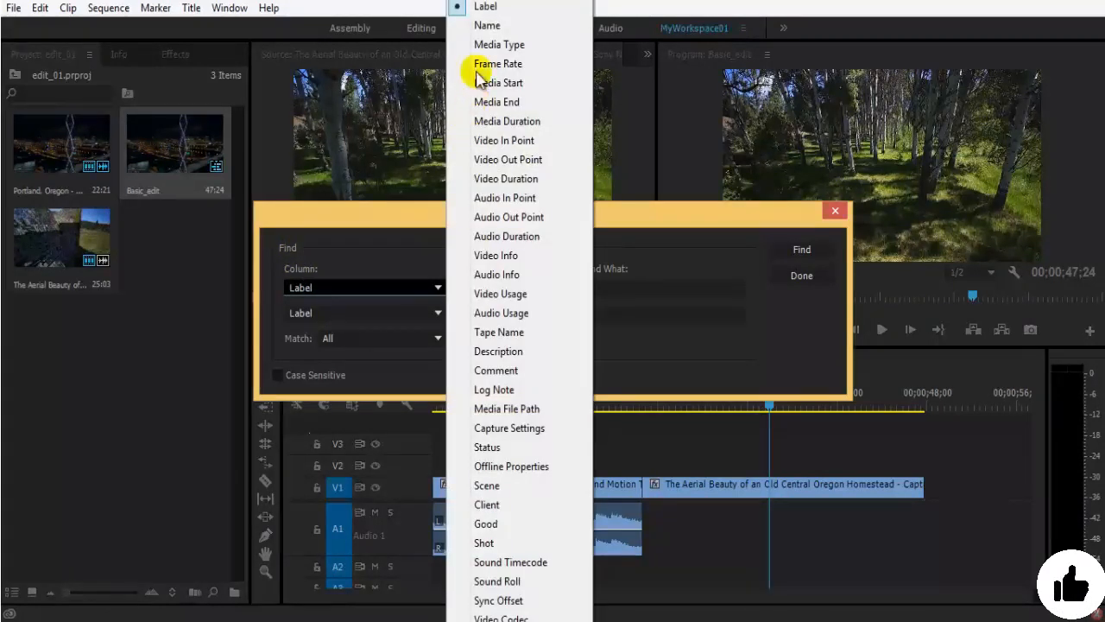
{"action": "left_click", "coordinate": [499, 26]}
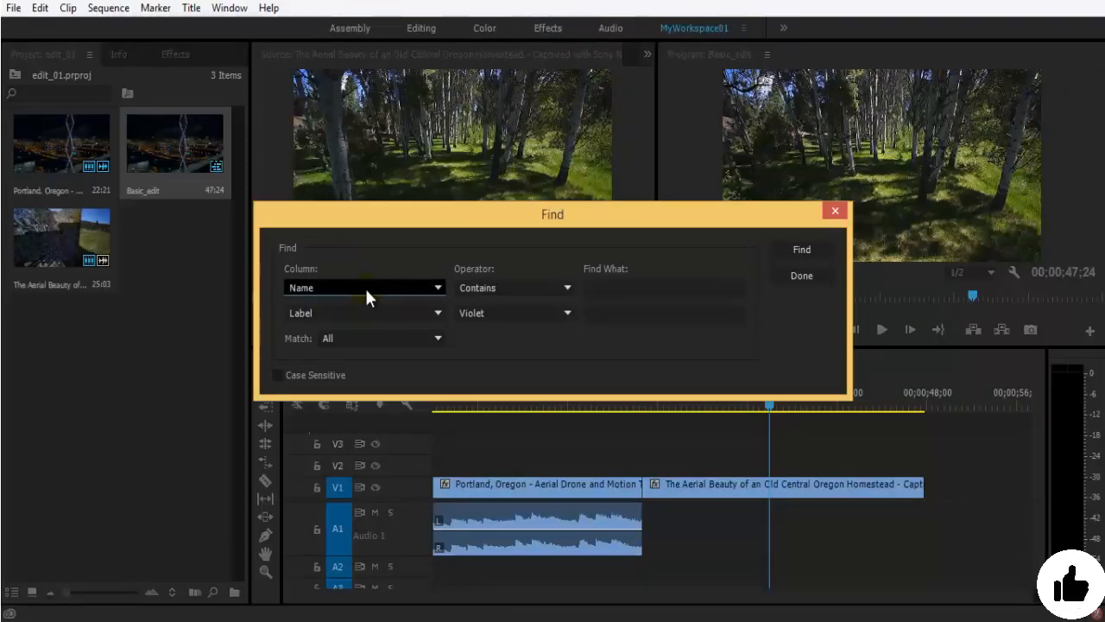
{"action": "left_click", "coordinate": [607, 288]}
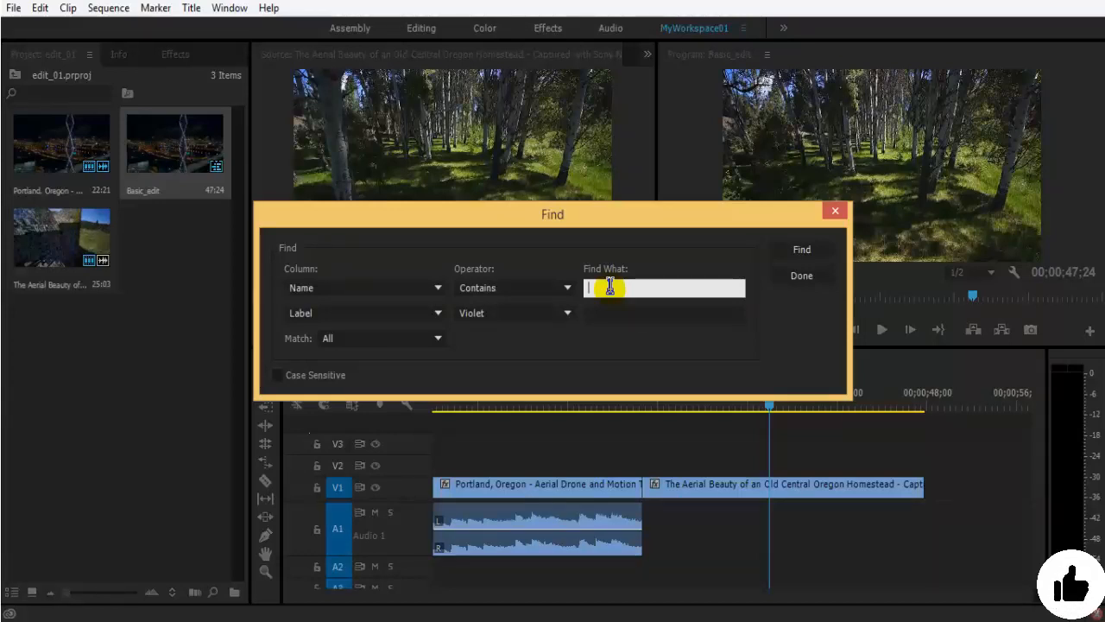
{"action": "type", "text": "and"}
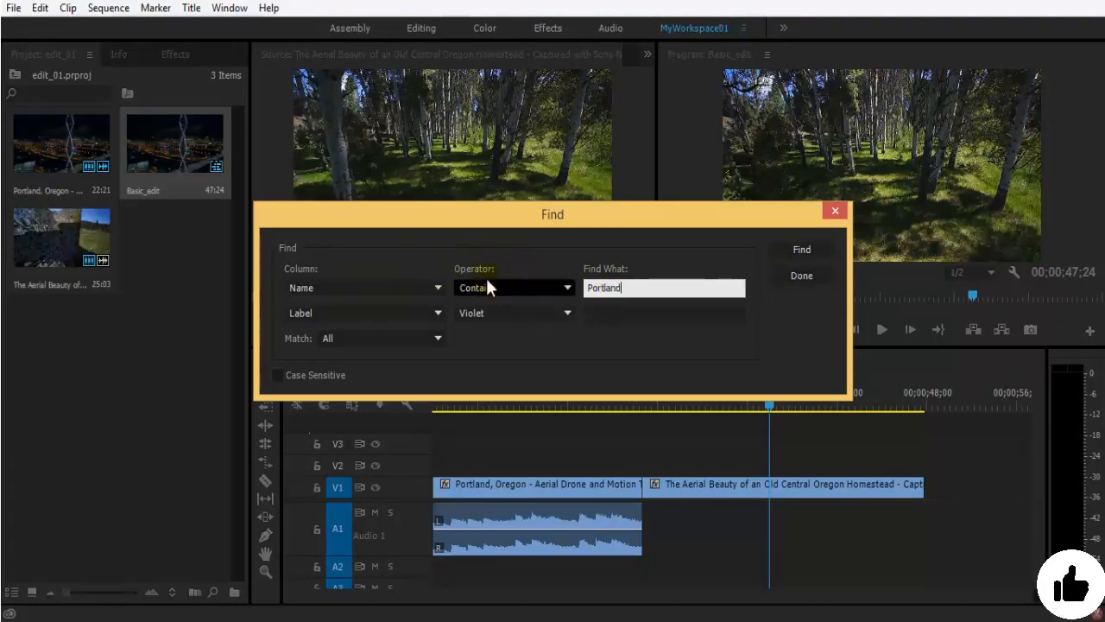
{"action": "left_click", "coordinate": [490, 287]}
{"action": "left_click", "coordinate": [545, 308]}
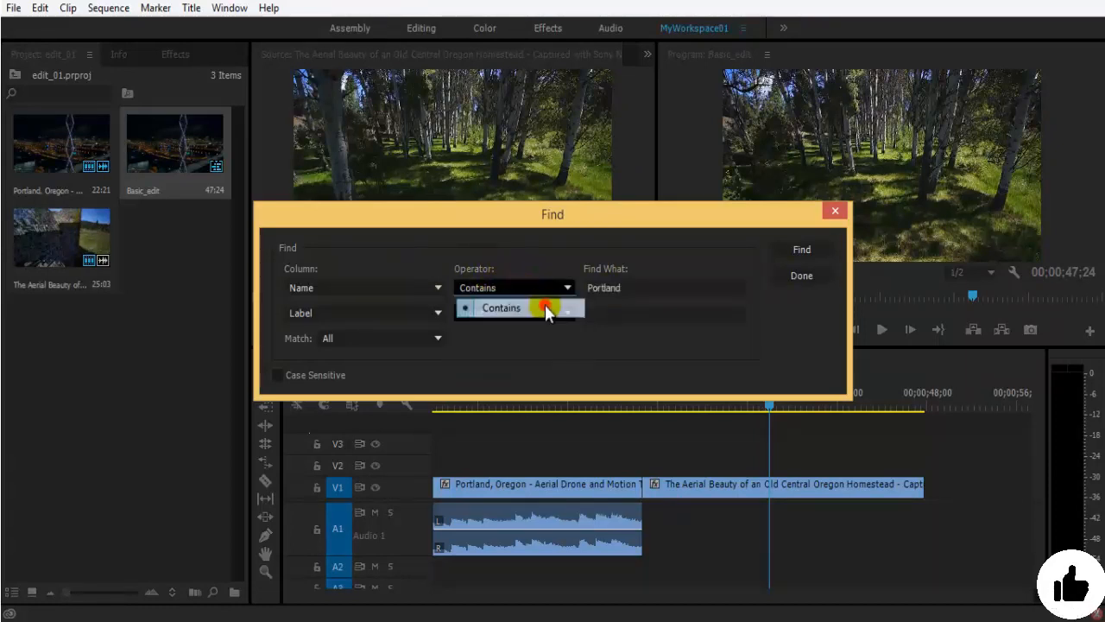
{"action": "left_click", "coordinate": [656, 287]}
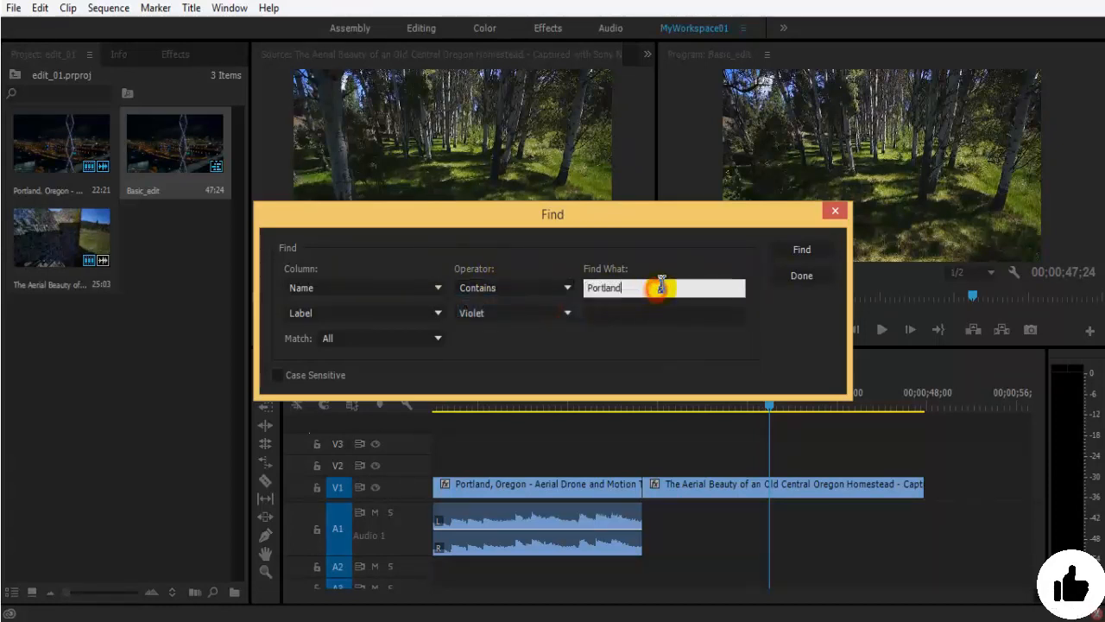
{"action": "left_click", "coordinate": [808, 252]}
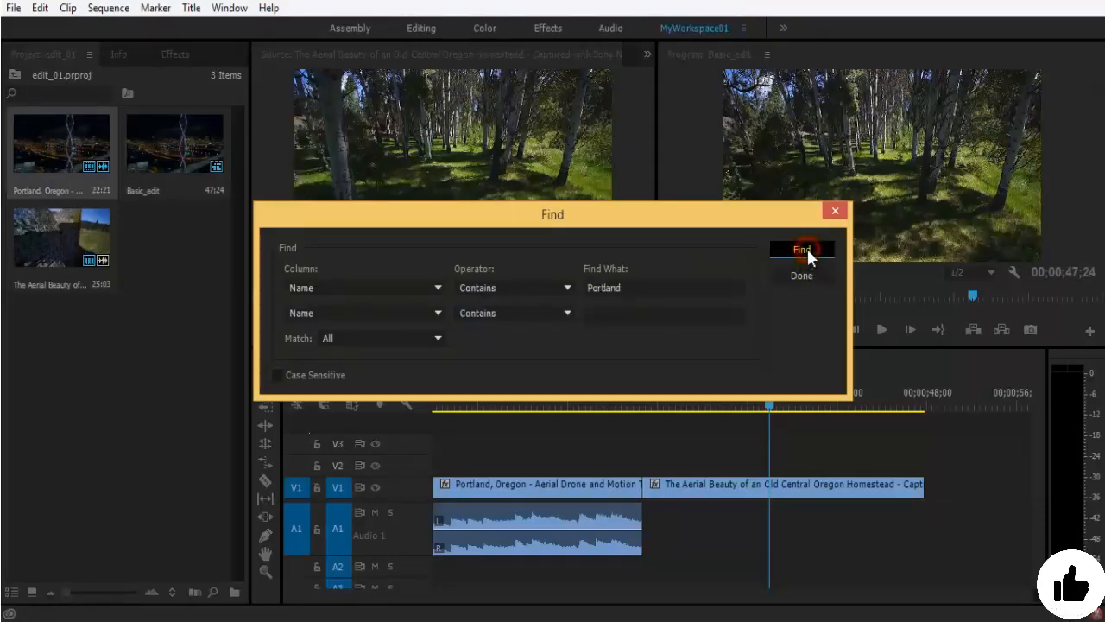
- Examine the Column choices for the two search criteria, leaving both set to Name
{"action": "left_click", "coordinate": [390, 315]}
{"action": "left_click", "coordinate": [795, 255]}
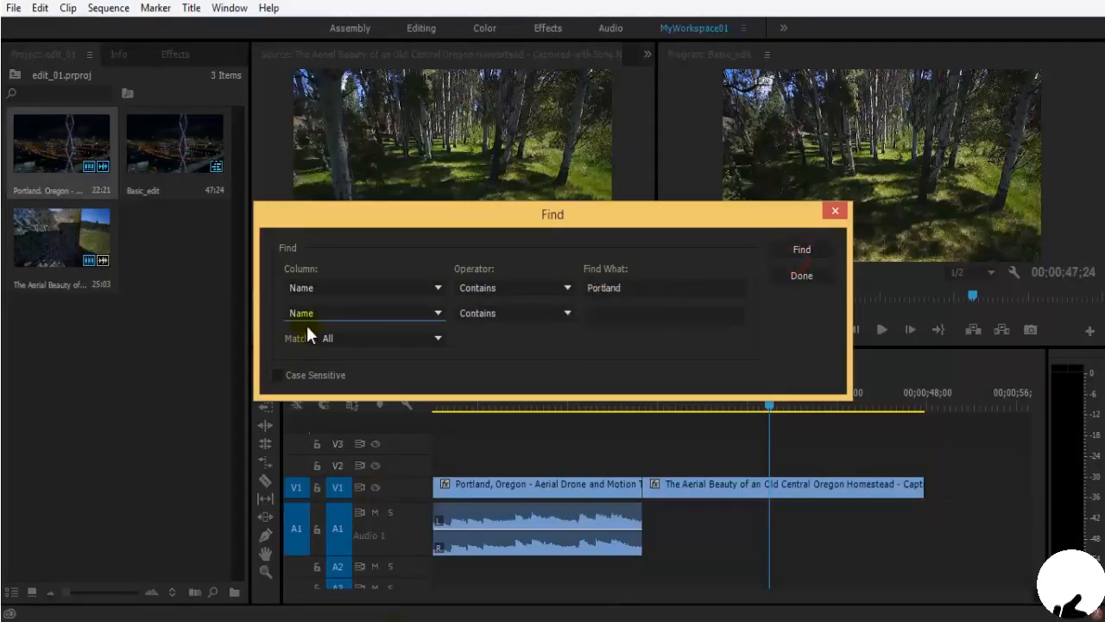
{"action": "left_click", "coordinate": [797, 254]}
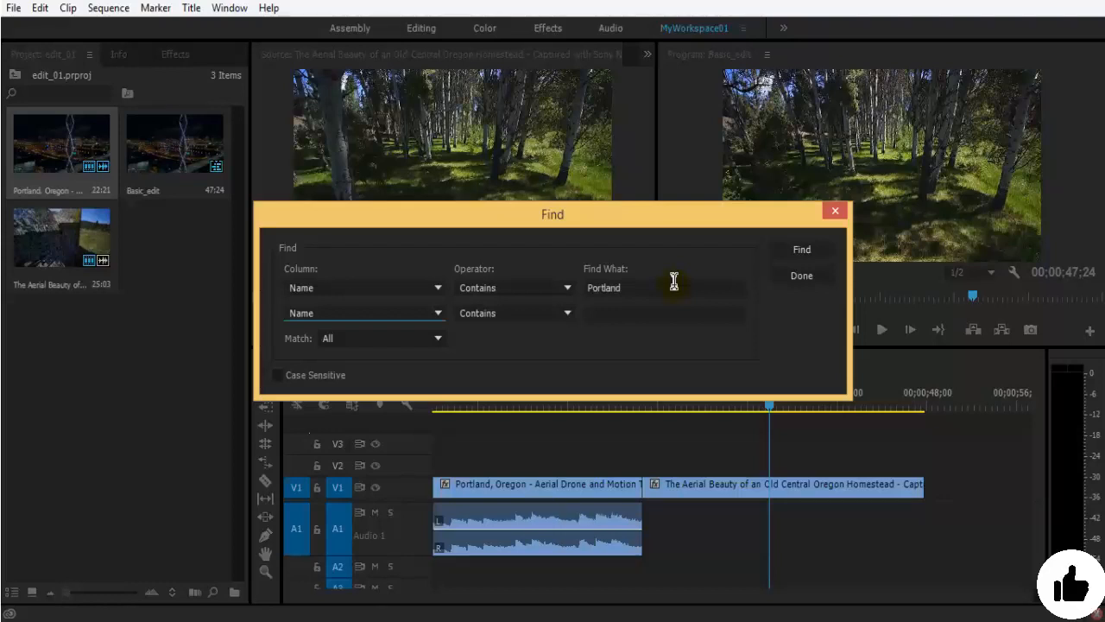
{"action": "left_click", "coordinate": [379, 289]}
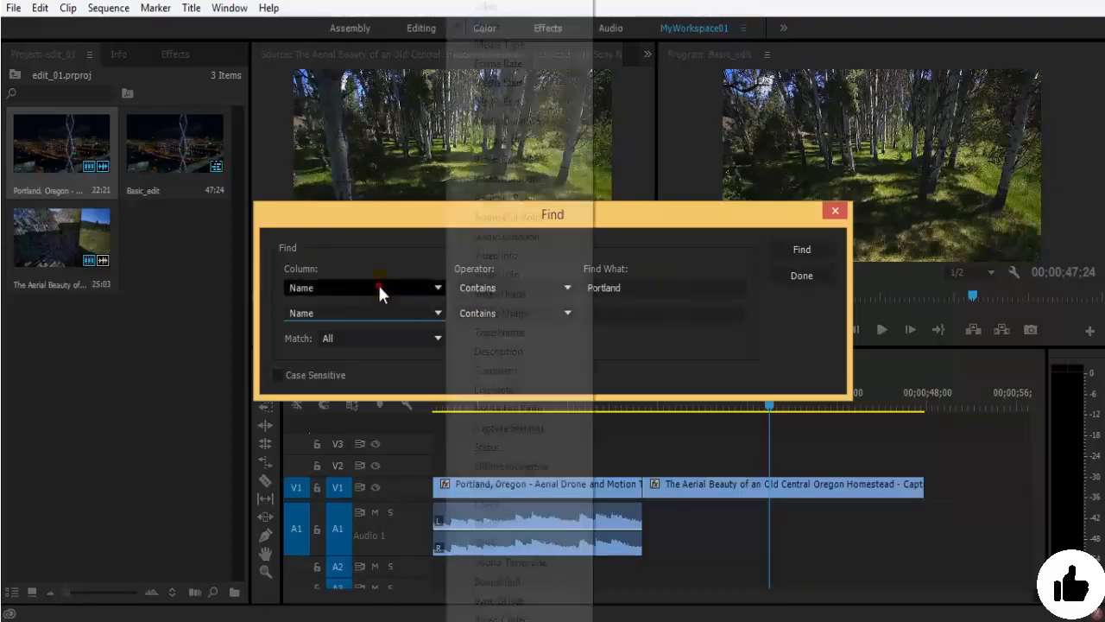
{"action": "left_click", "coordinate": [380, 265]}
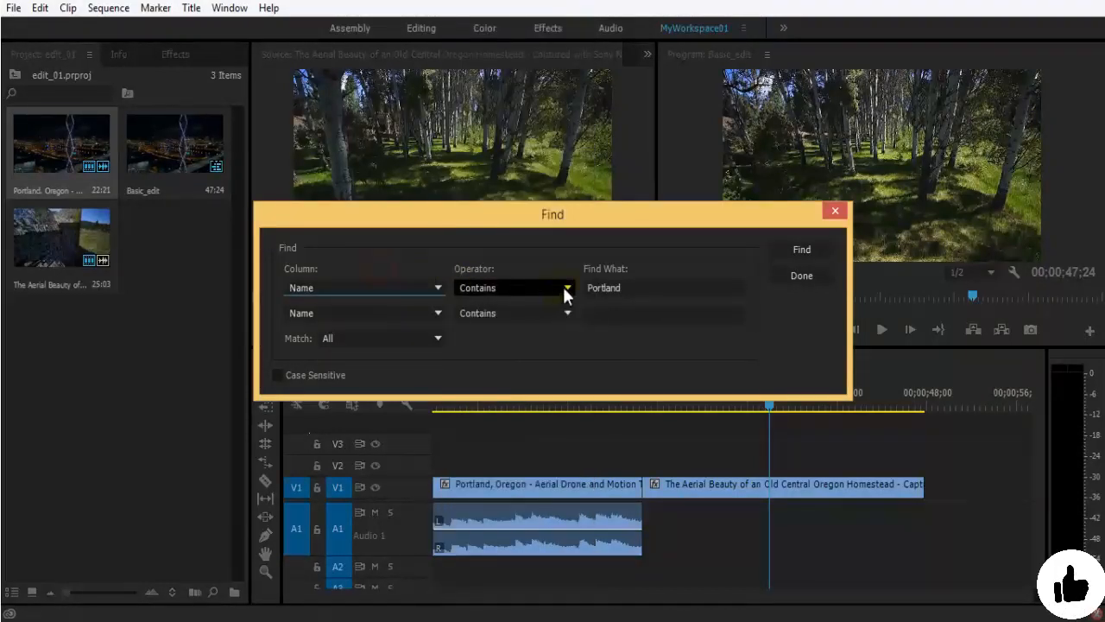
- Replace the first search term with "Oregaon" and run the search on the Name column
{"action": "left_click", "coordinate": [661, 287]}
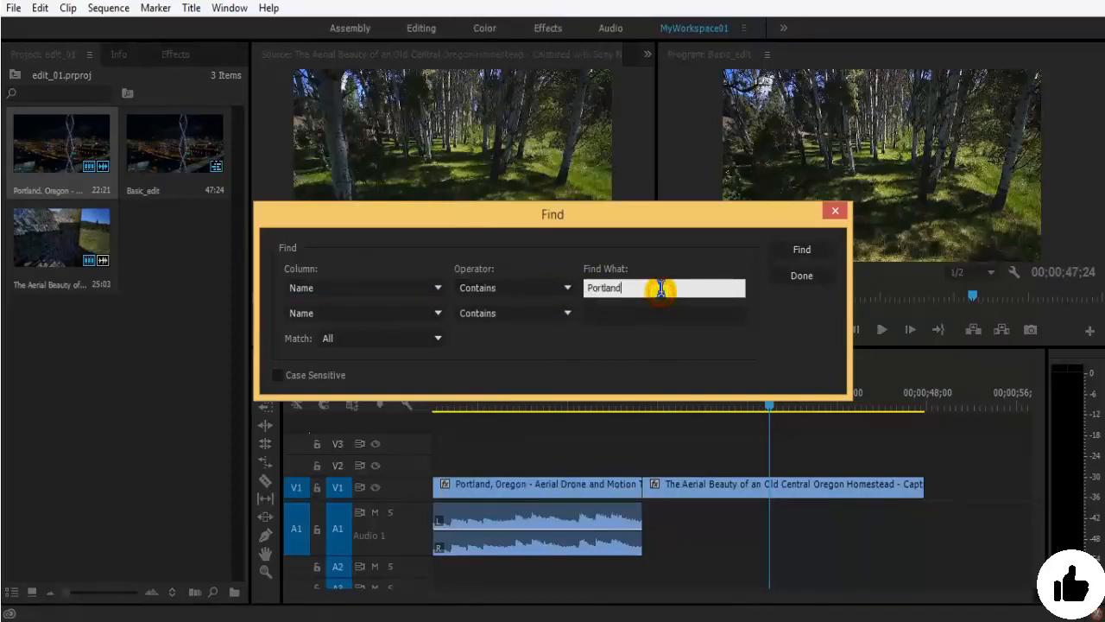
{"action": "left_click_drag", "start_coordinate": [661, 287], "coordinate": [537, 292]}
{"action": "left_click", "coordinate": [649, 288]}
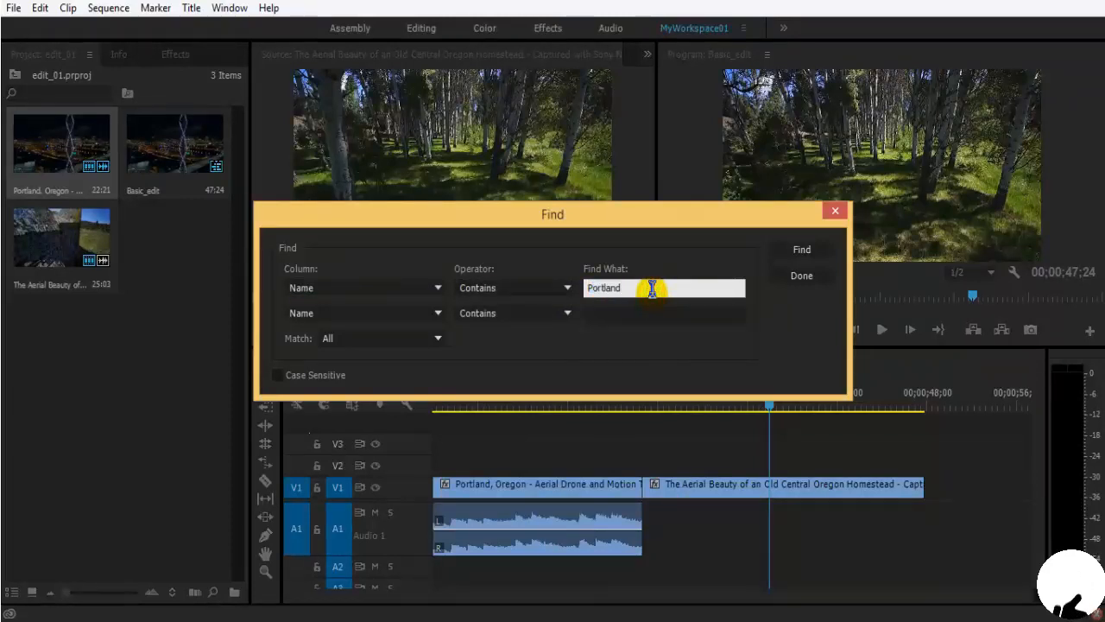
{"action": "left_click_drag", "start_coordinate": [648, 289], "coordinate": [530, 280]}
{"action": "type", "text": "Oregaon"}
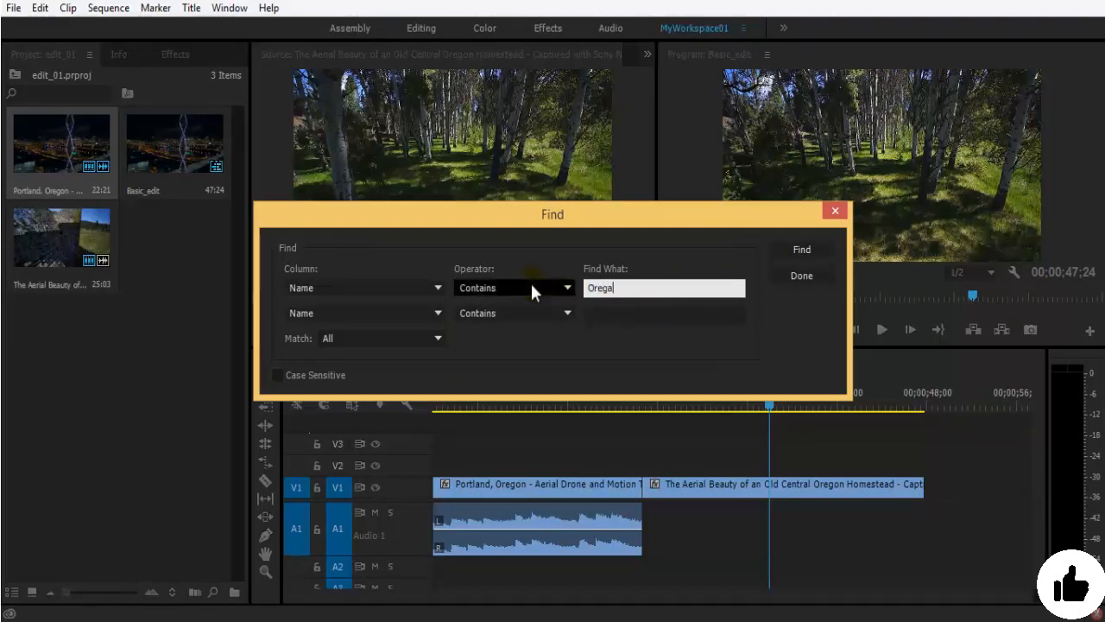
{"action": "left_click", "coordinate": [775, 248]}
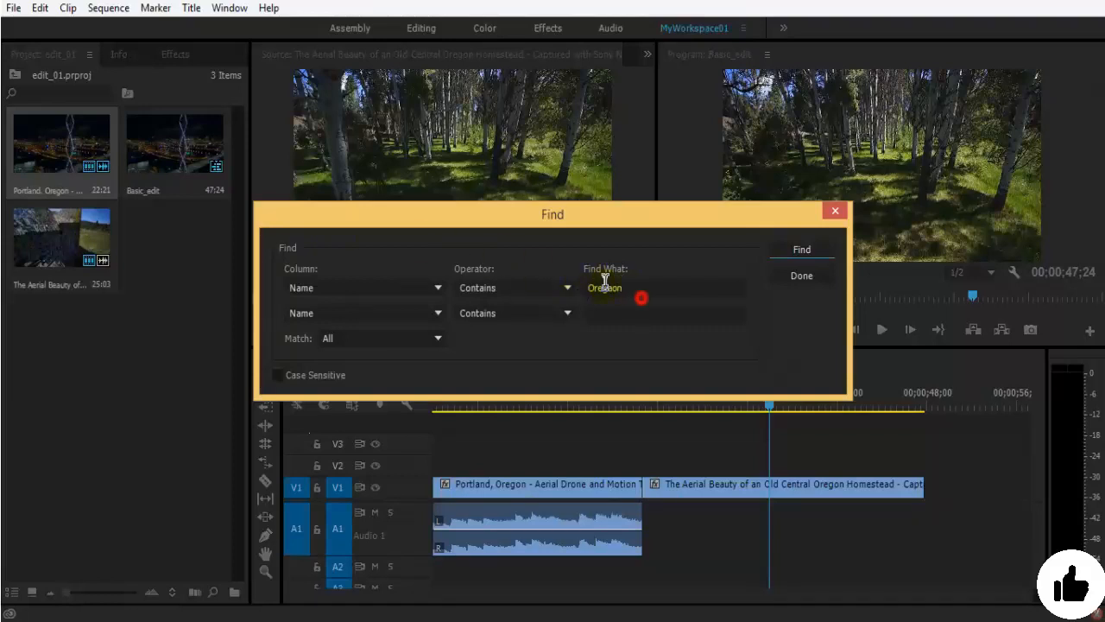
- Find the project item whose Name contains "Aerial"
{"action": "left_click_drag", "start_coordinate": [605, 284], "coordinate": [506, 297]}
{"action": "type", "text": "Ae"}
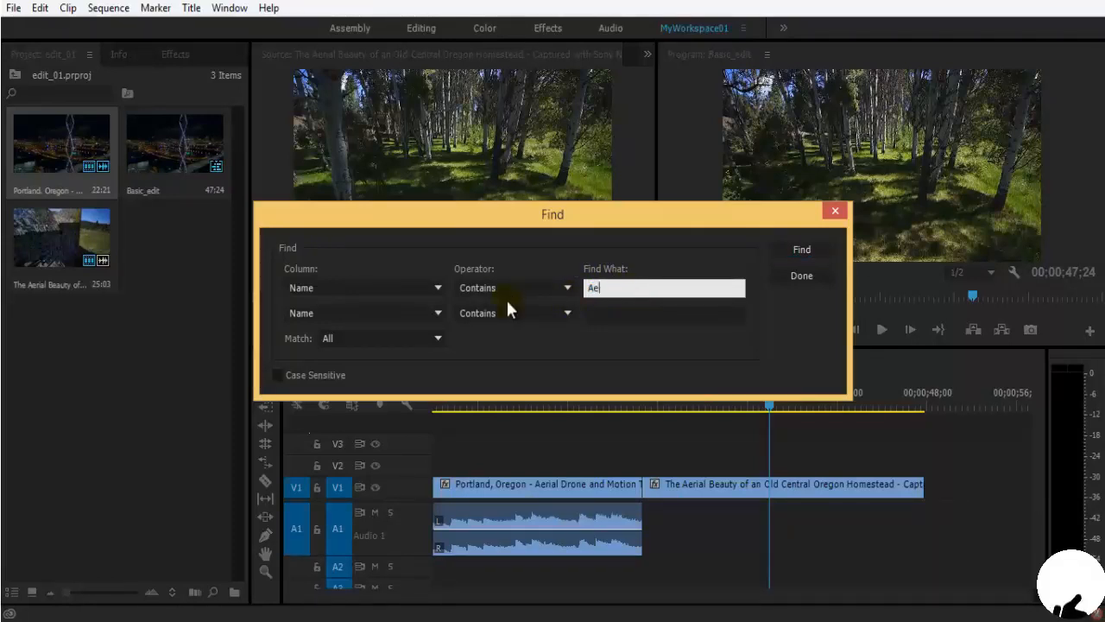
{"action": "type", "text": "rial"}
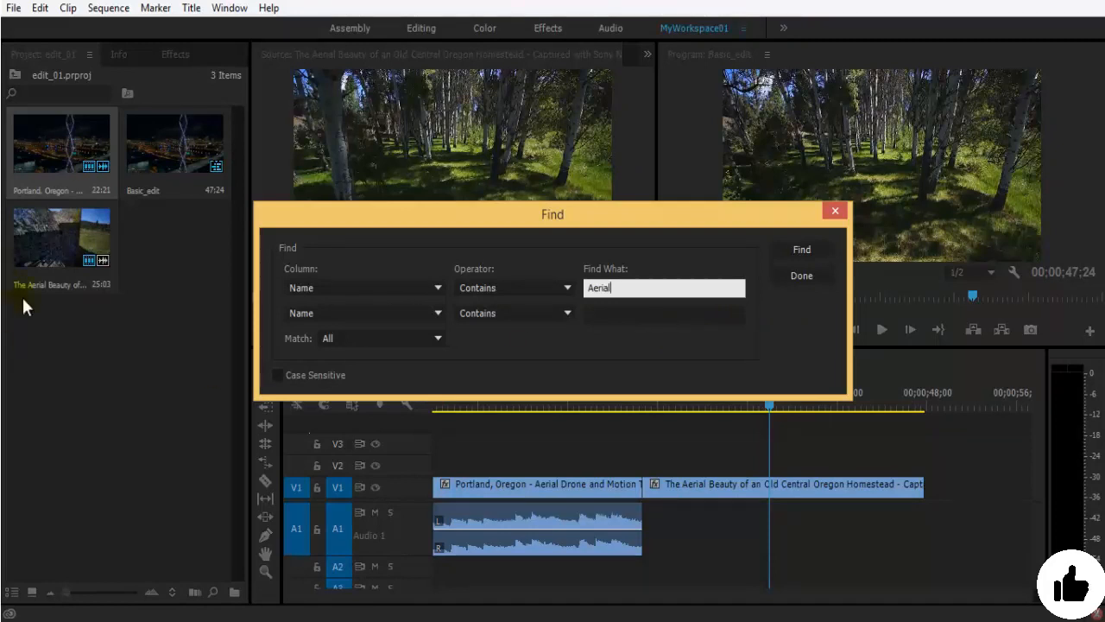
{"action": "left_click", "coordinate": [794, 251]}
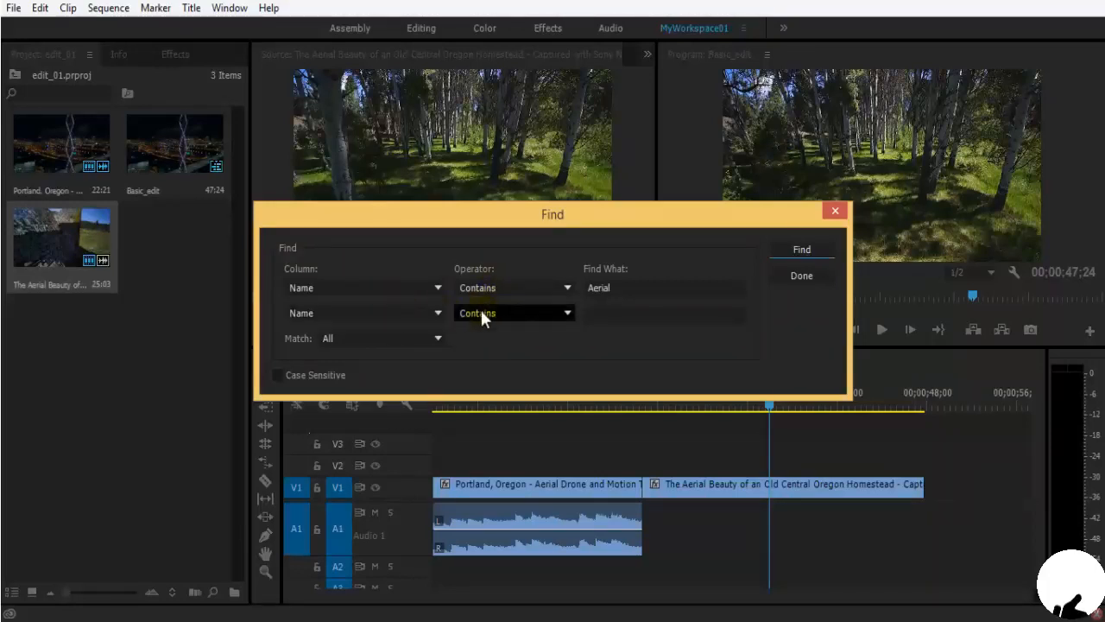
- Examine the second criterion's Column and Operator choices without changing them, and close the Find dialog
{"action": "left_click", "coordinate": [385, 316]}
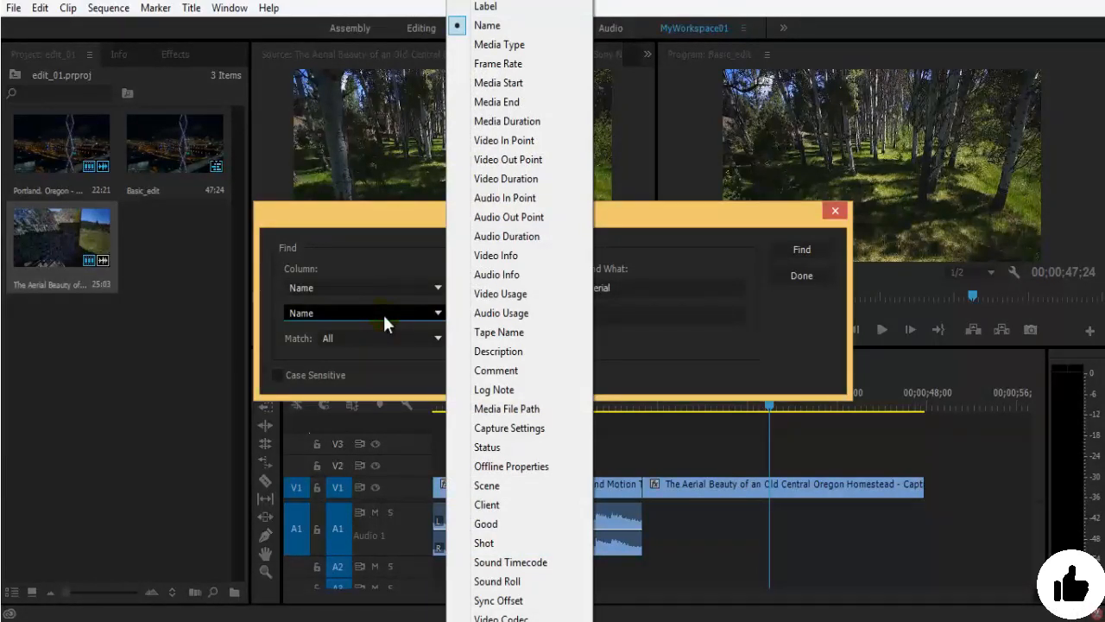
{"action": "left_click", "coordinate": [388, 254]}
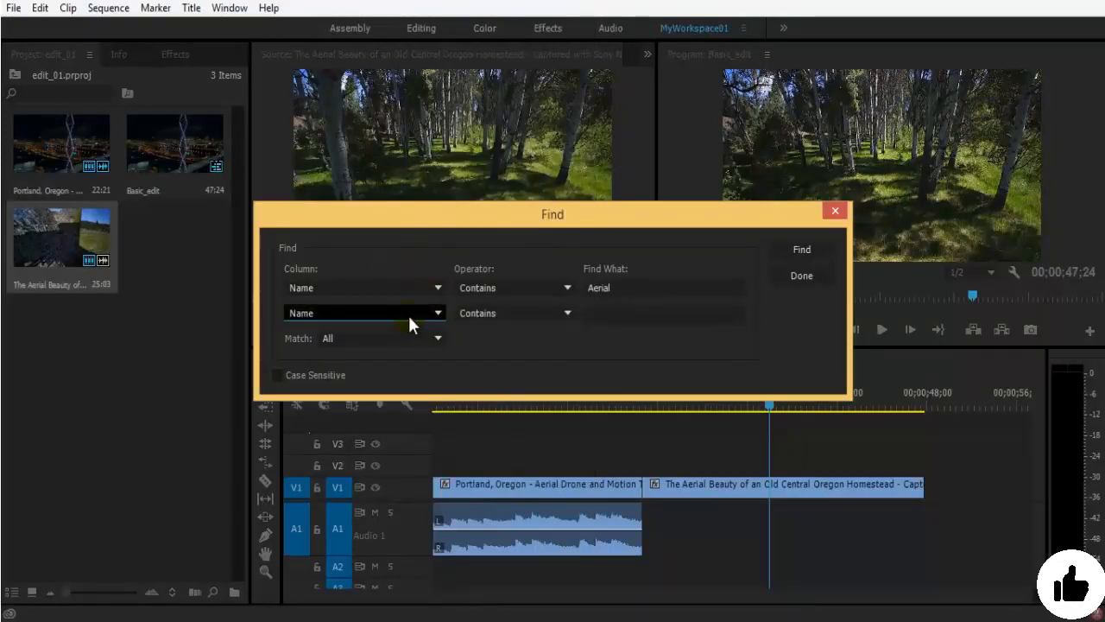
{"action": "left_click", "coordinate": [508, 314]}
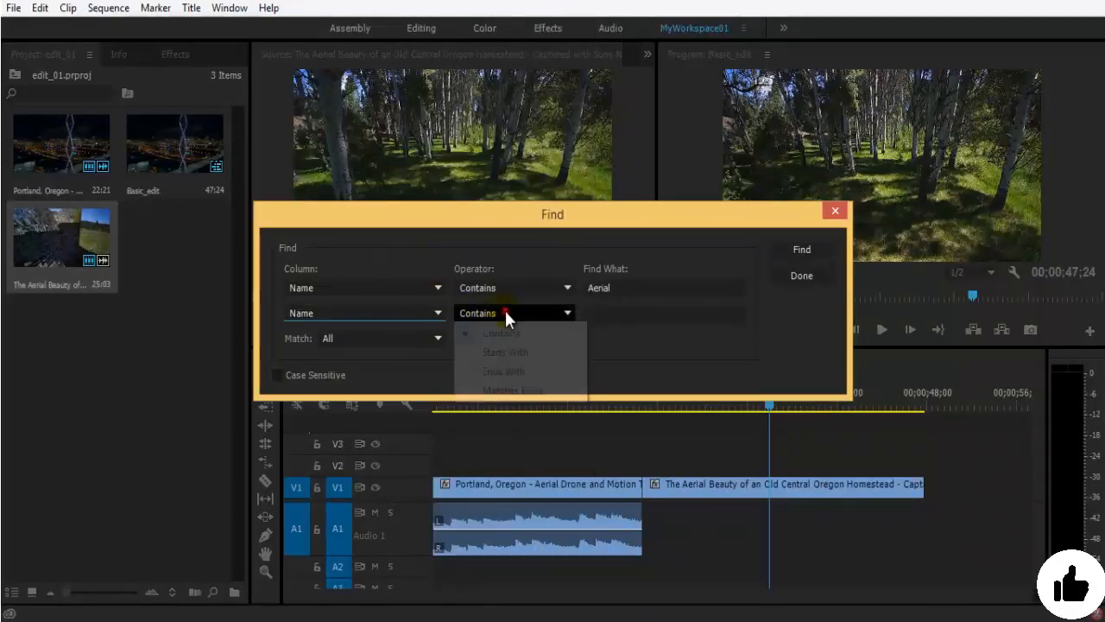
{"action": "left_click", "coordinate": [672, 343]}
{"action": "left_click", "coordinate": [654, 287]}
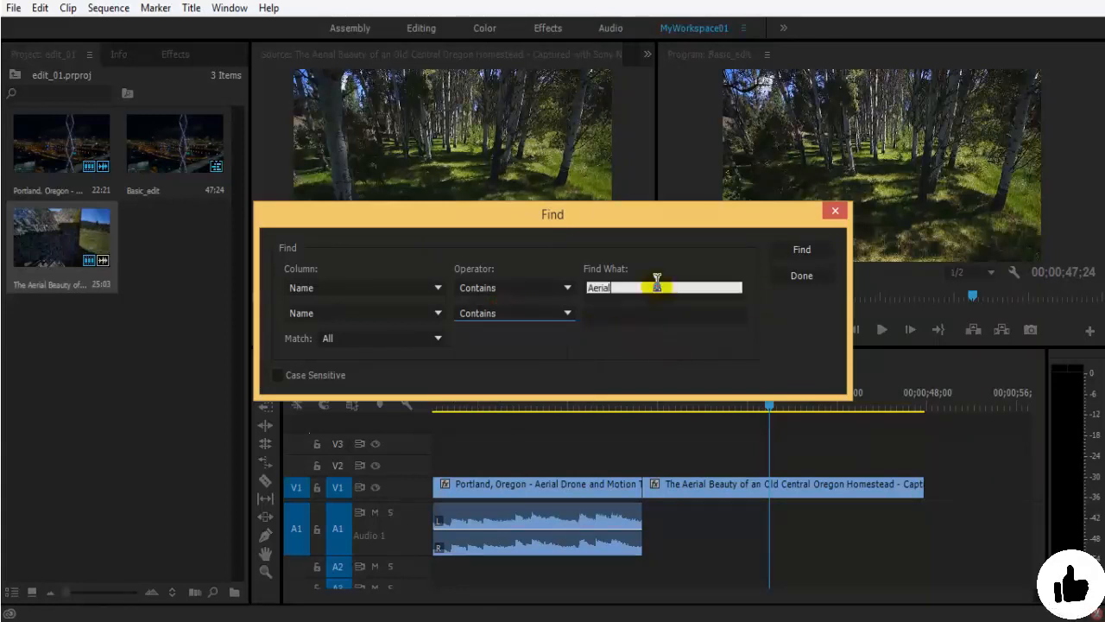
{"action": "left_click", "coordinate": [802, 275]}
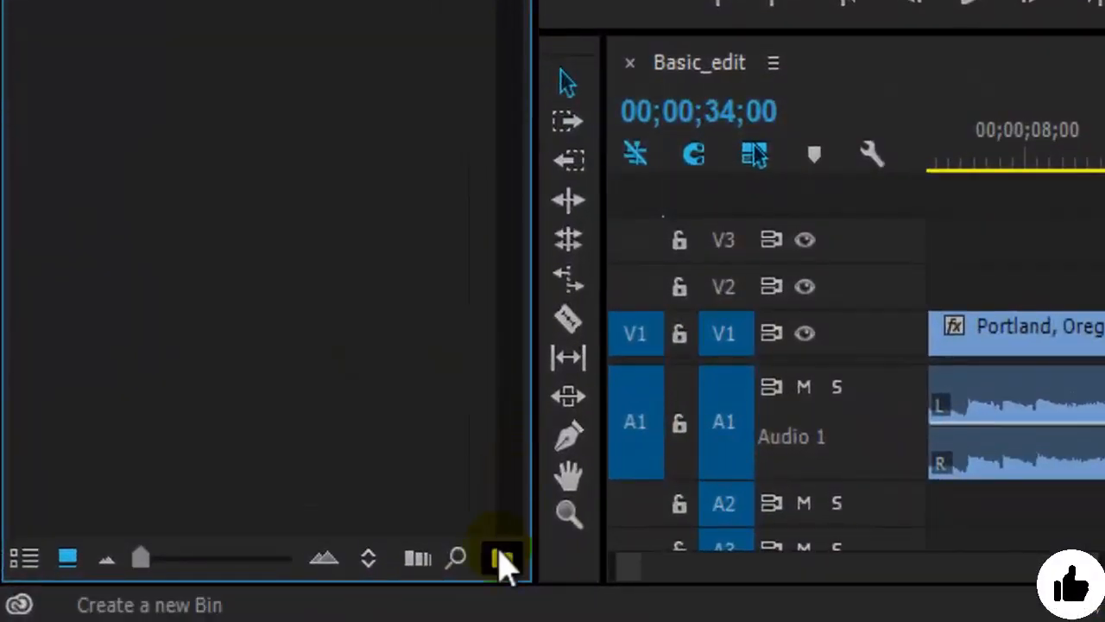
- Create a new bin in the project and name it "Content Edit 01"
{"action": "left_click", "coordinate": [503, 559]}
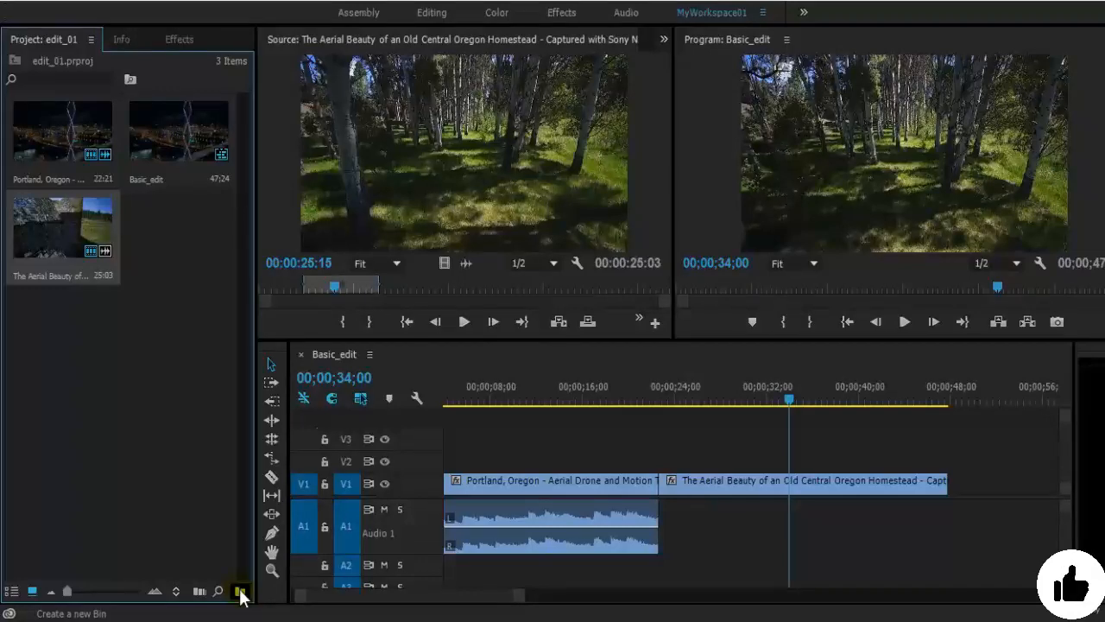
{"action": "left_click", "coordinate": [240, 592]}
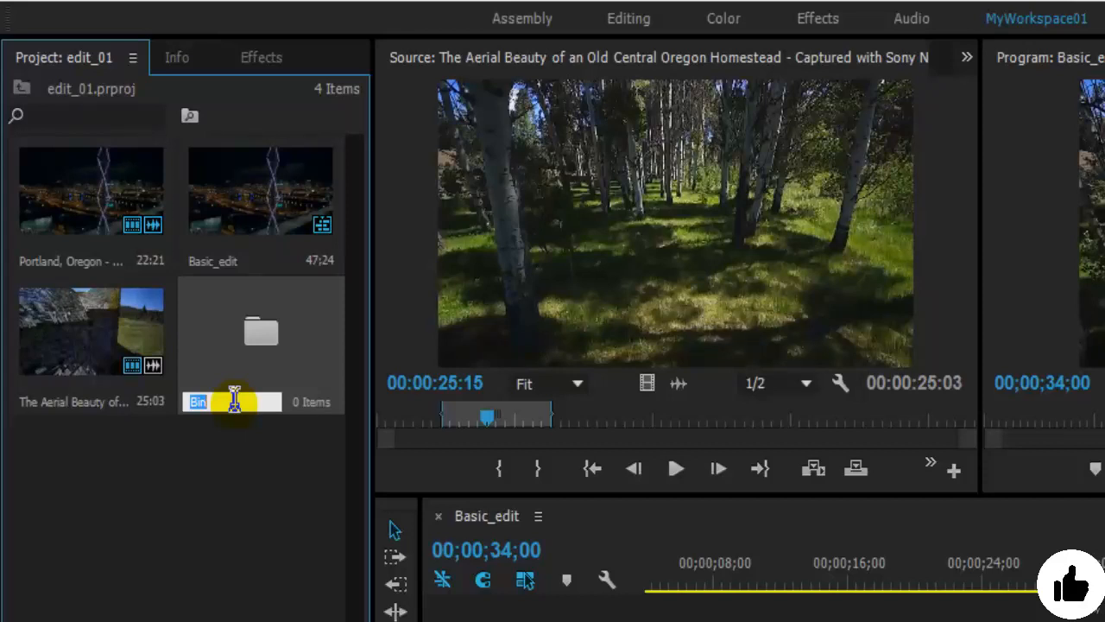
{"action": "key", "text": "BackSpace"}
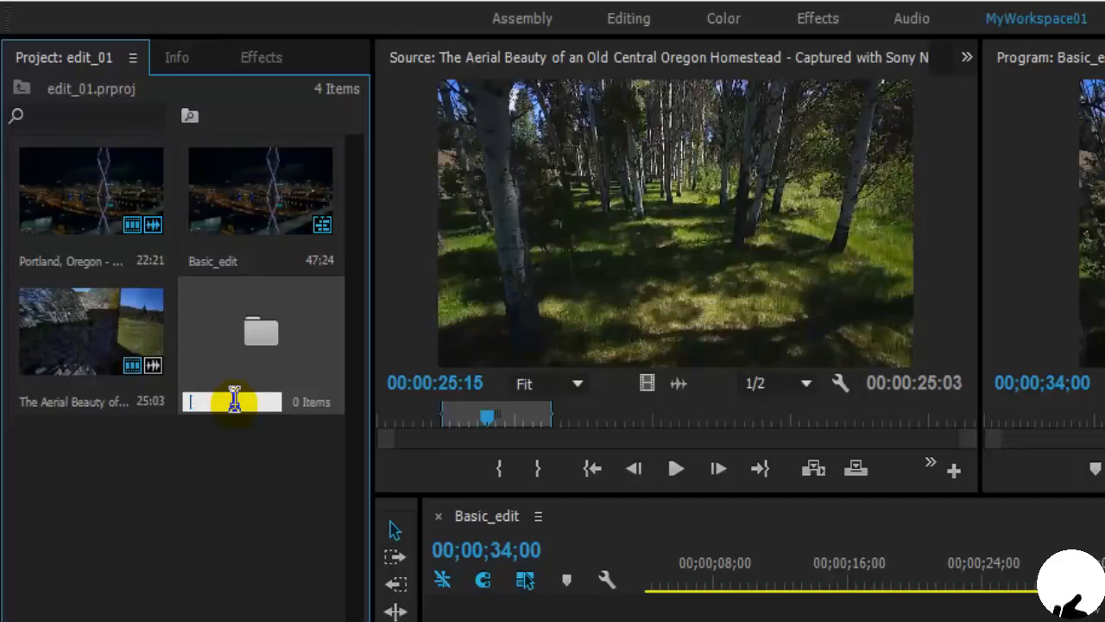
{"action": "type", "text": "Ed"}
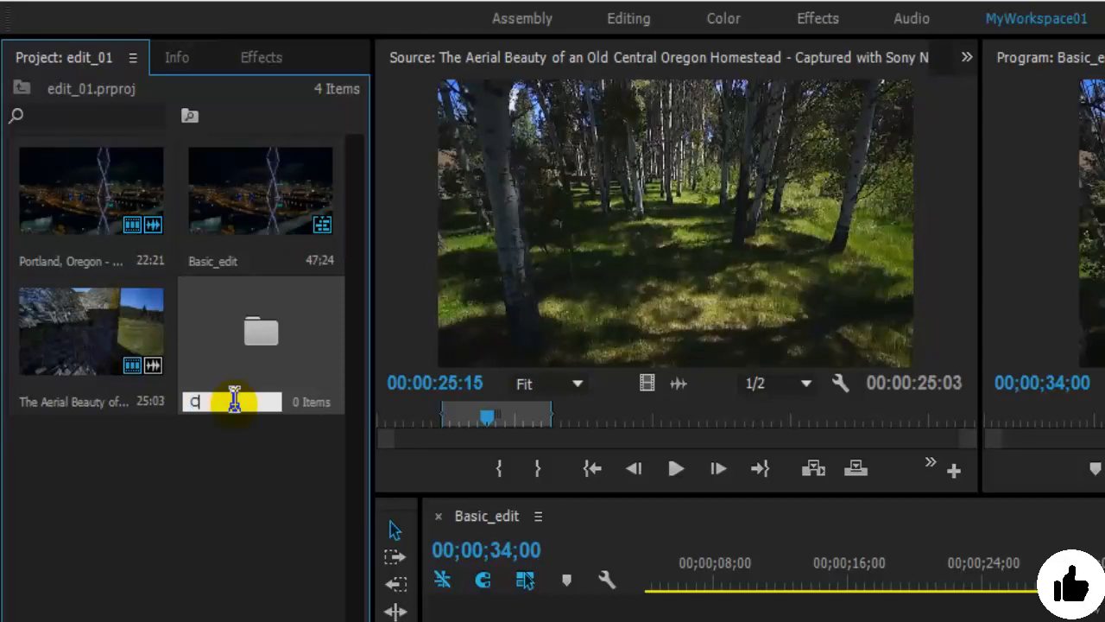
{"action": "type", "text": "ntent Edit 01"}
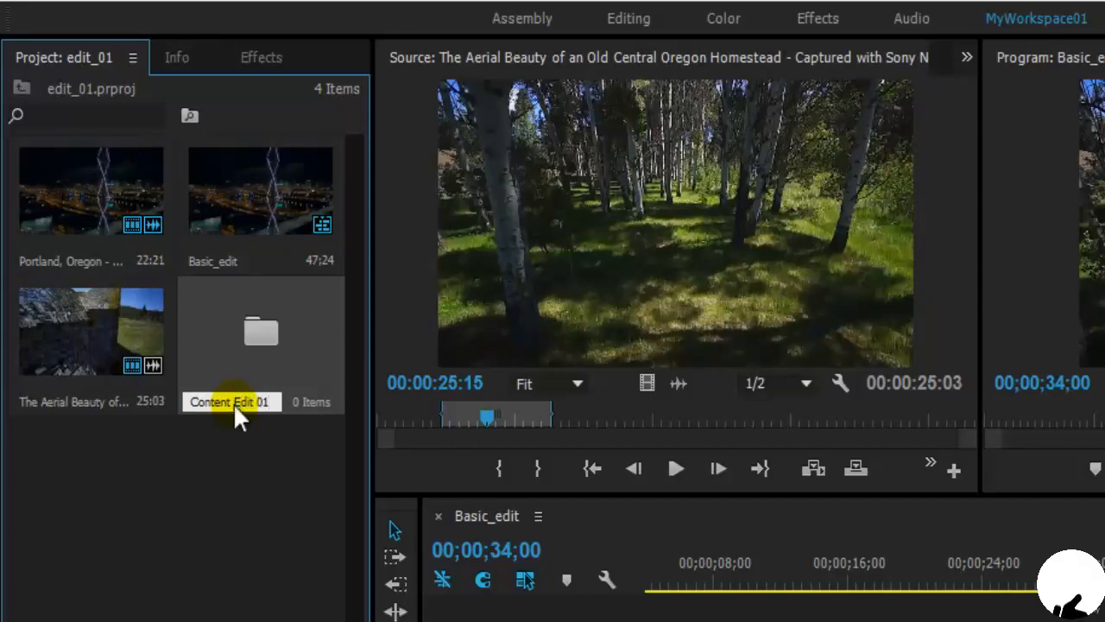
{"action": "key", "text": "Tab"}
{"action": "left_click", "coordinate": [248, 484]}
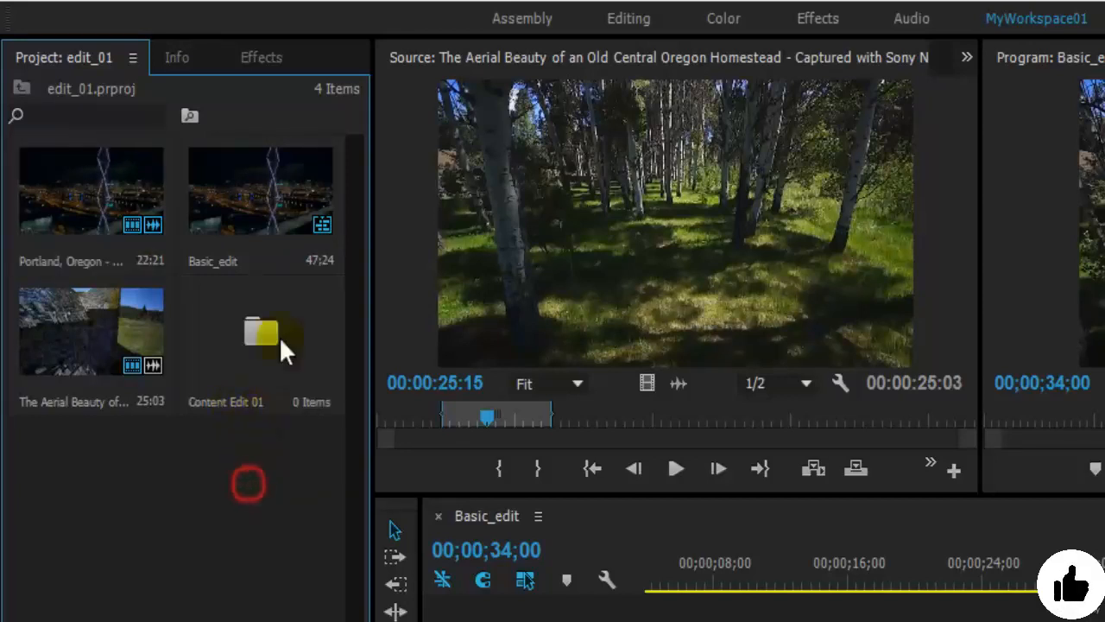
- Open the Content Edit 01 bin in its own window and move that window clear of the project items
{"action": "left_click", "coordinate": [279, 336]}
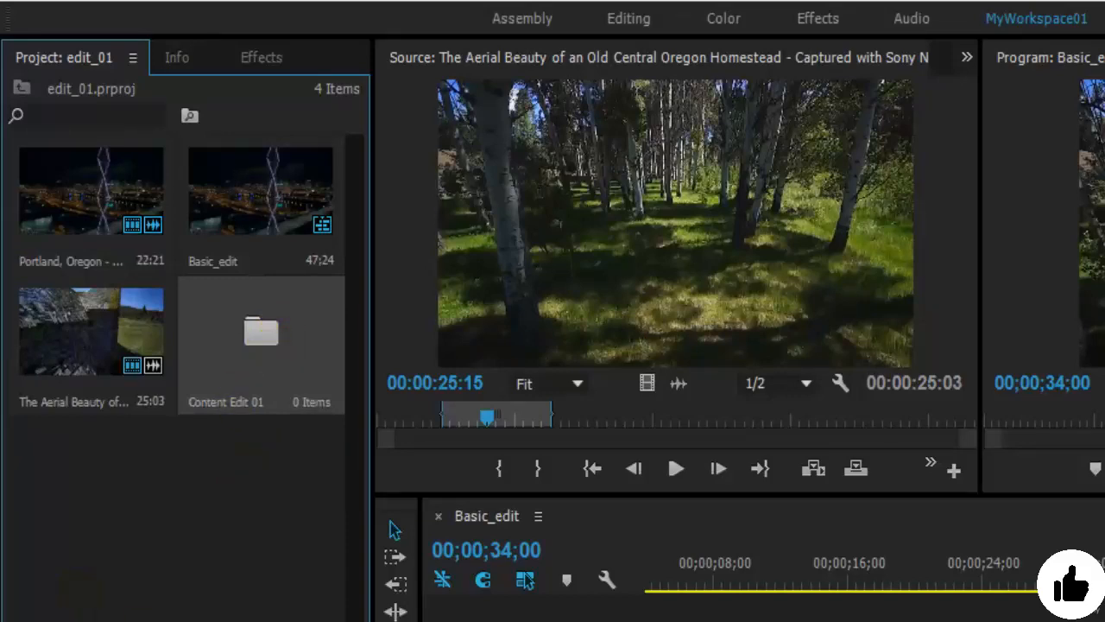
{"action": "double_click", "coordinate": [261, 321]}
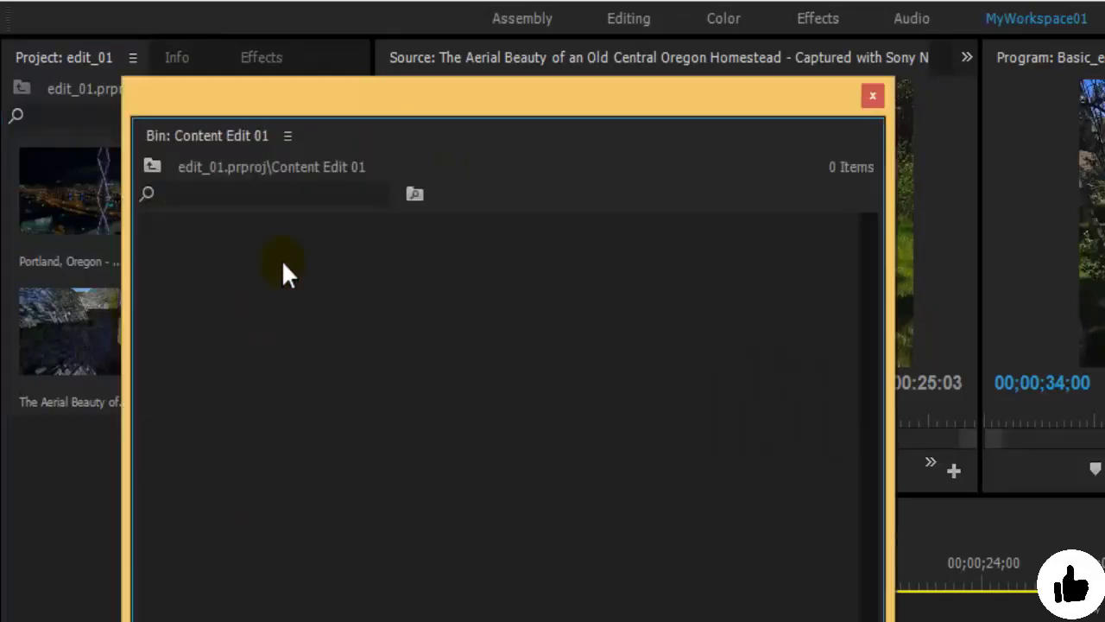
{"action": "left_click_drag", "start_coordinate": [339, 97], "coordinate": [665, 55]}
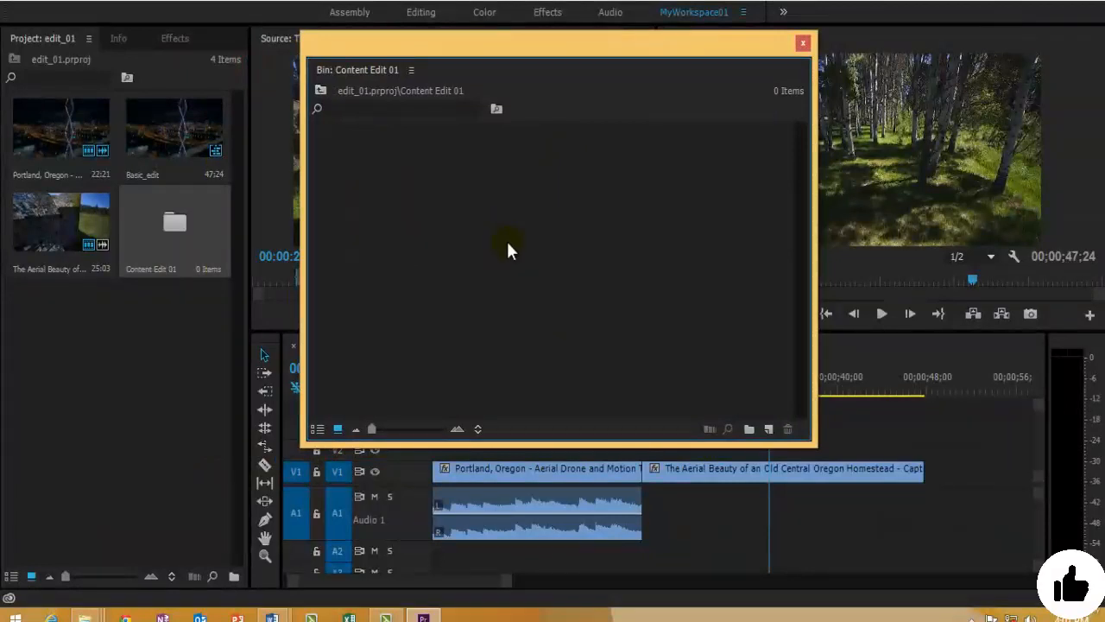
{"action": "mouse_move", "coordinate": [503, 153]}
{"action": "left_mouse_down"}
{"action": "mouse_move", "coordinate": [763, 290]}
{"action": "mouse_move", "coordinate": [743, 288]}
{"action": "left_mouse_up"}
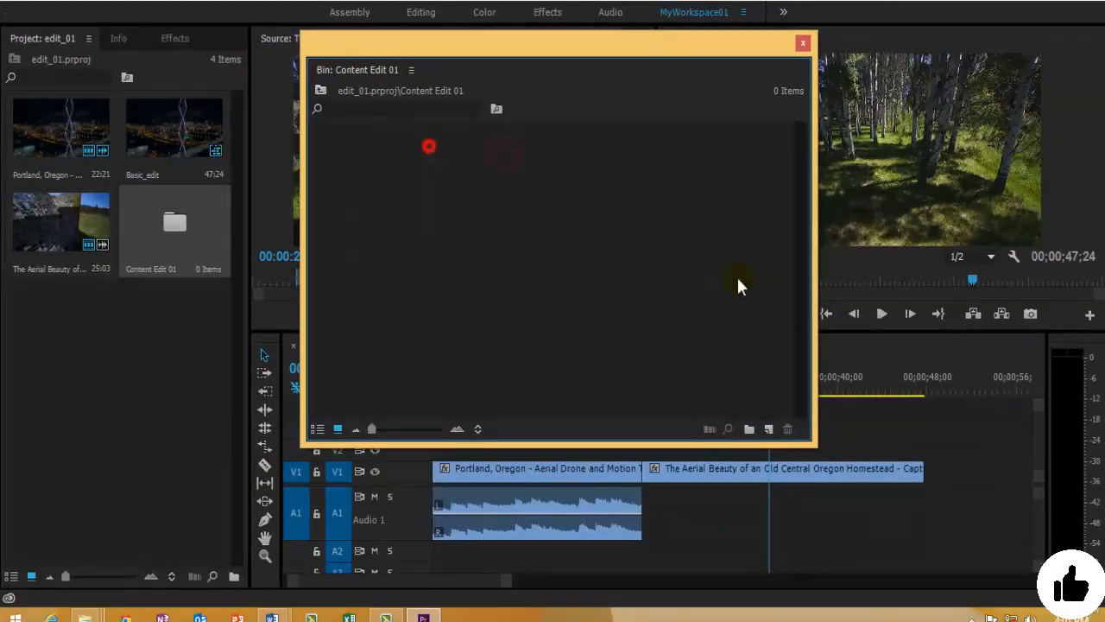
{"action": "left_click", "coordinate": [321, 220]}
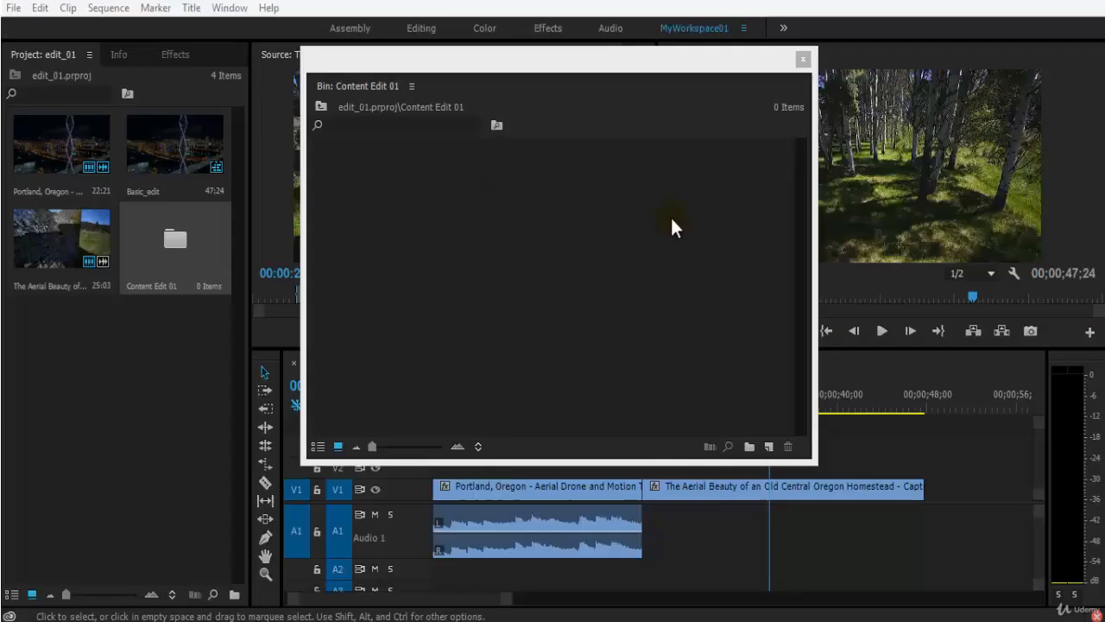
{"action": "left_click", "coordinate": [616, 252]}
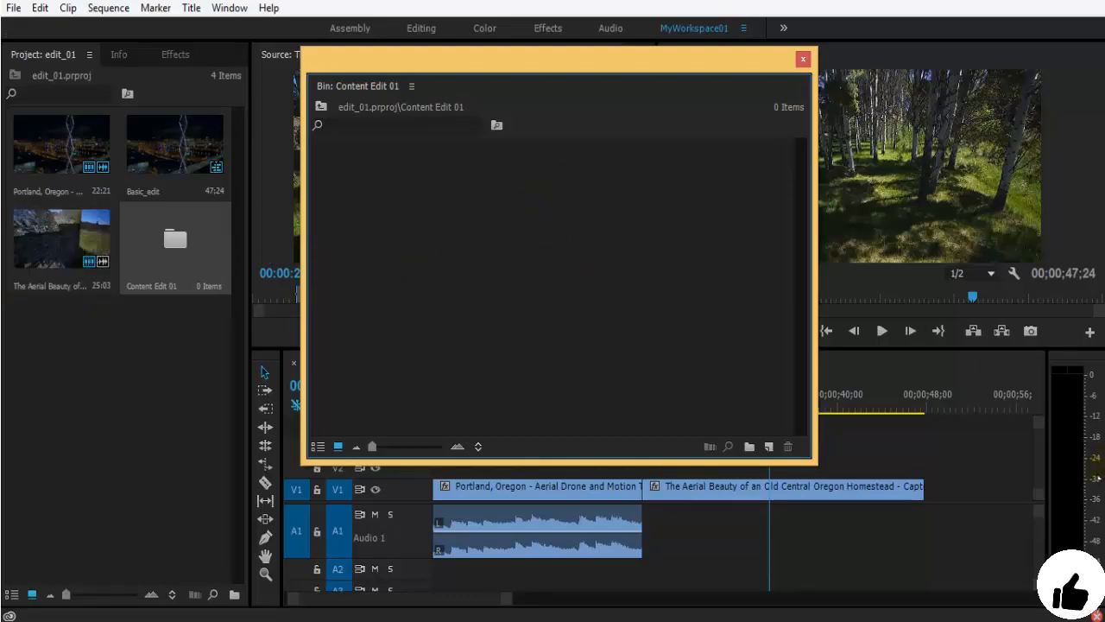
{"action": "left_click", "coordinate": [604, 254]}
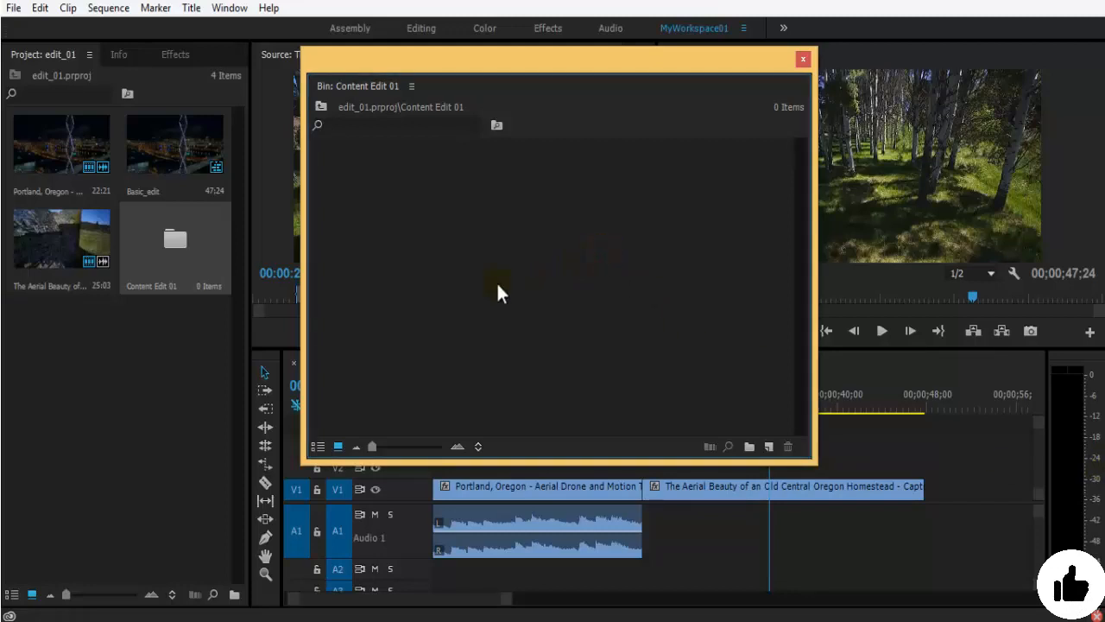
{"action": "left_click", "coordinate": [41, 230]}
{"action": "left_click", "coordinate": [61, 147], "text": "ctrl"}
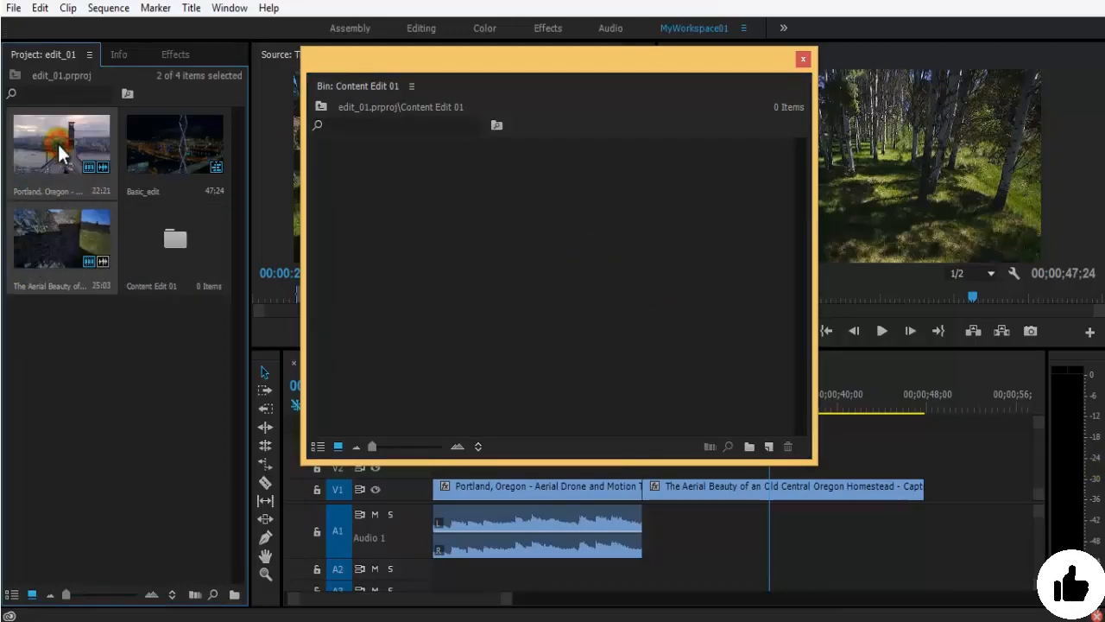
{"action": "left_click", "coordinate": [55, 345]}
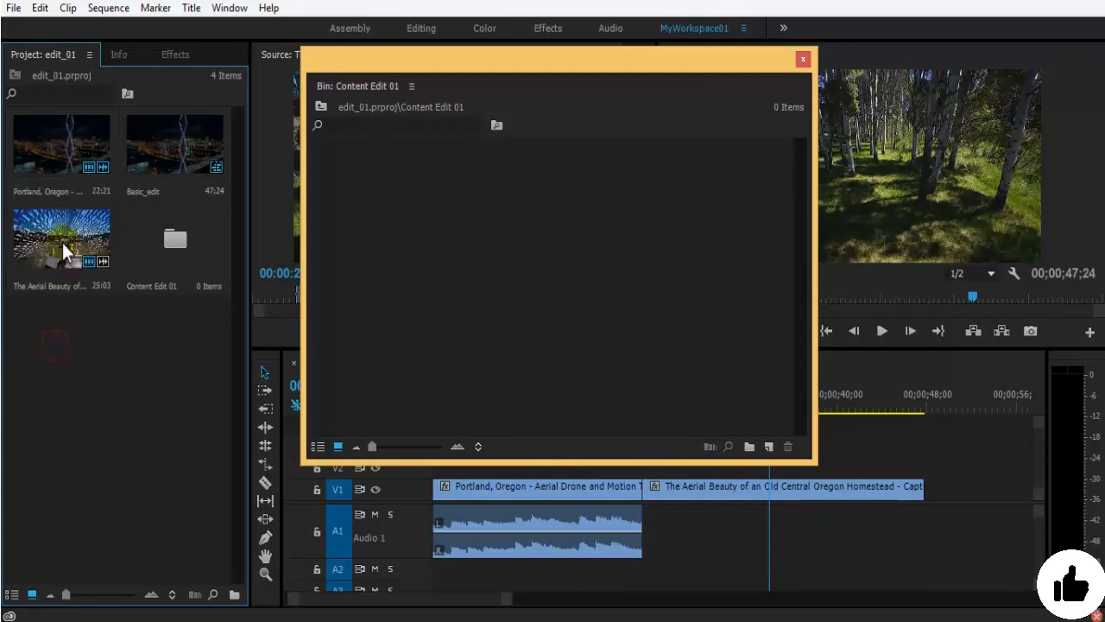
- Move the Aerial Beauty and Portland, Oregon clips together into the Content Edit 01 bin and deselect them
{"action": "left_click", "coordinate": [64, 250]}
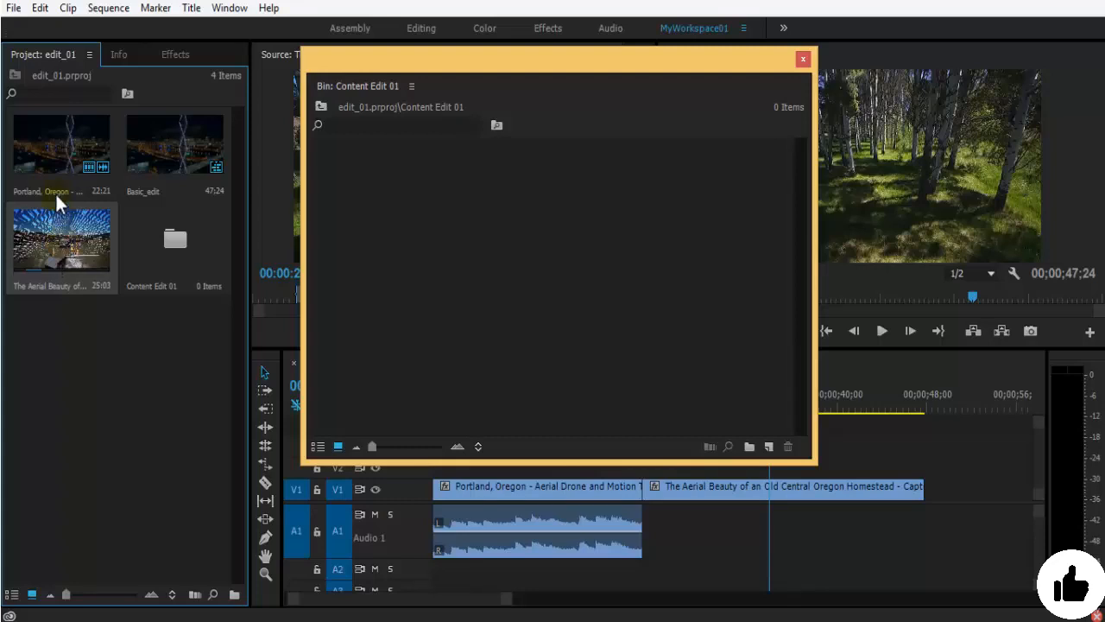
{"action": "left_click", "coordinate": [54, 148], "text": "ctrl"}
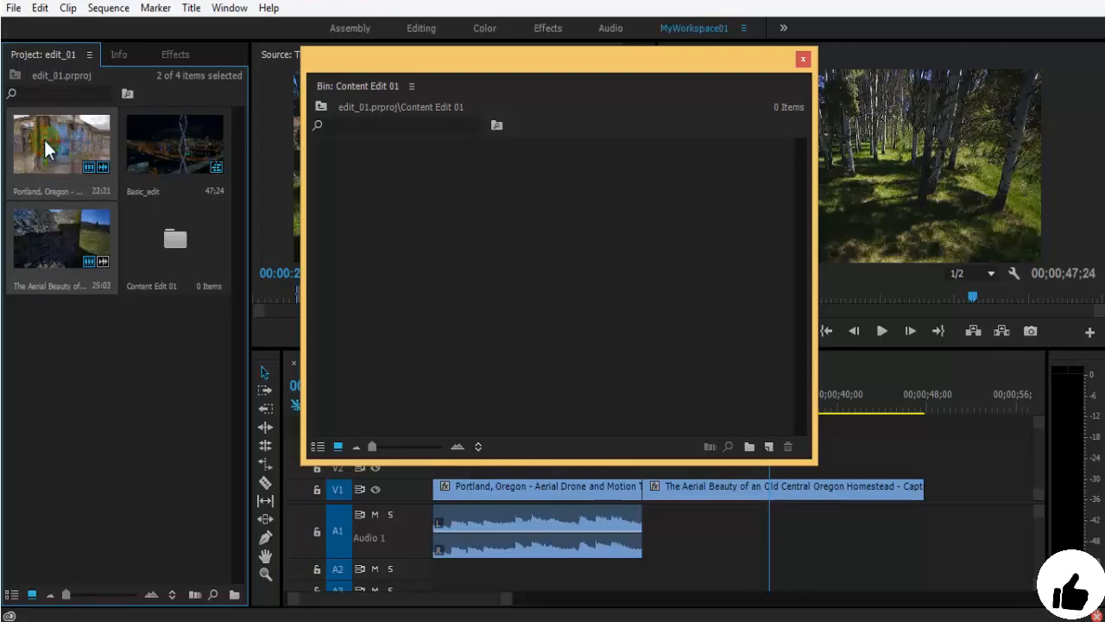
{"action": "left_click_drag", "start_coordinate": [97, 179], "coordinate": [588, 275]}
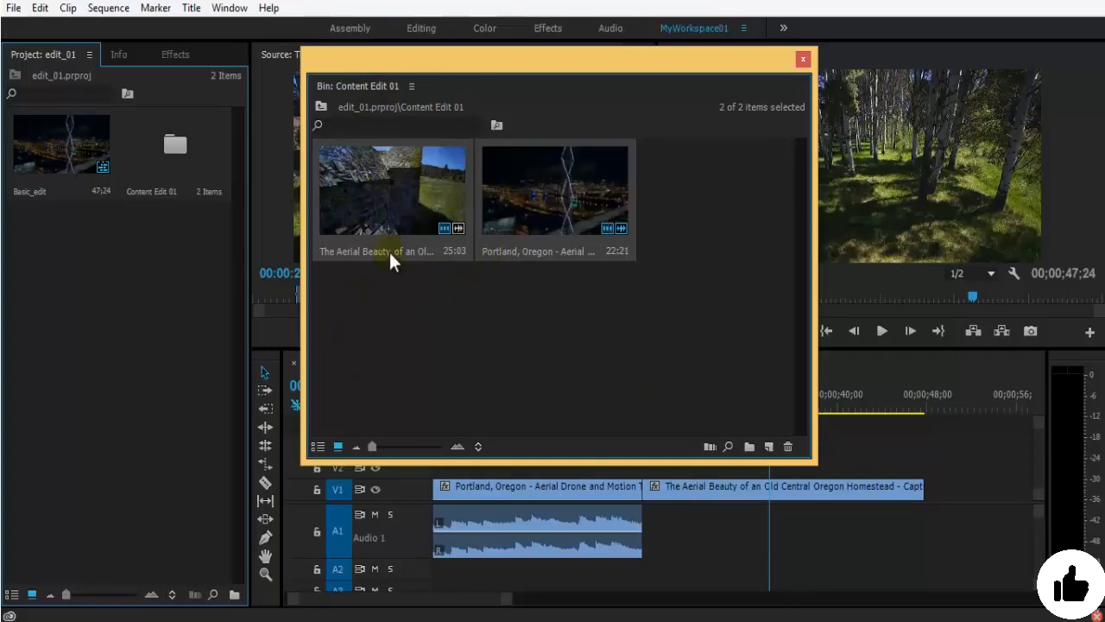
{"action": "left_click", "coordinate": [543, 317]}
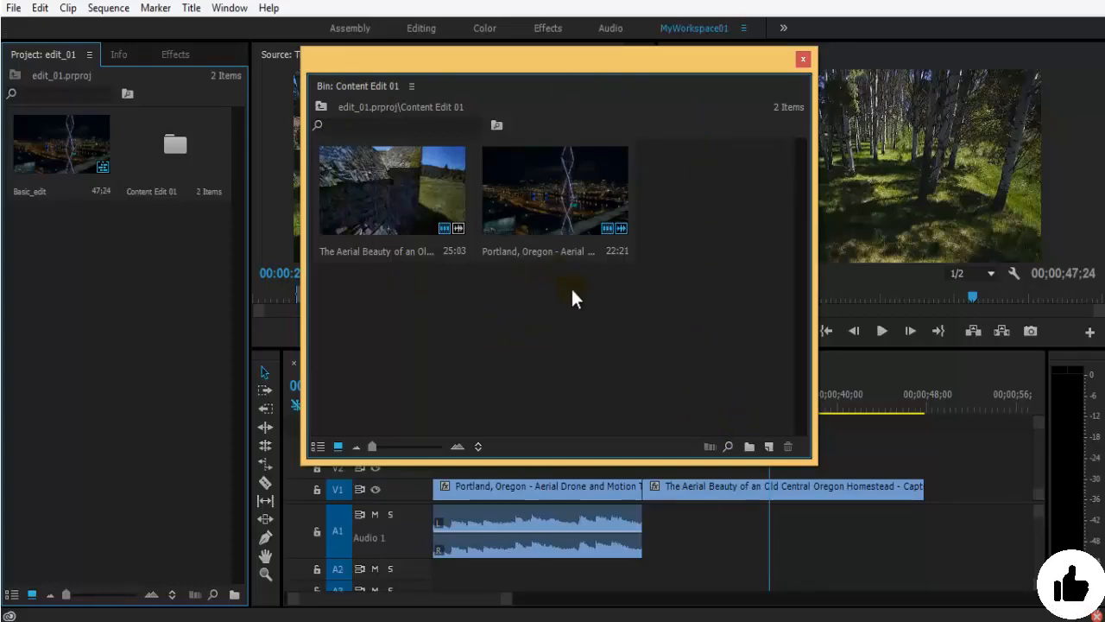
- Create a bin named "Video" inside Content Edit 01 and move the Aerial Beauty and Portland, Oregon clips into it
{"action": "left_click", "coordinate": [749, 448]}
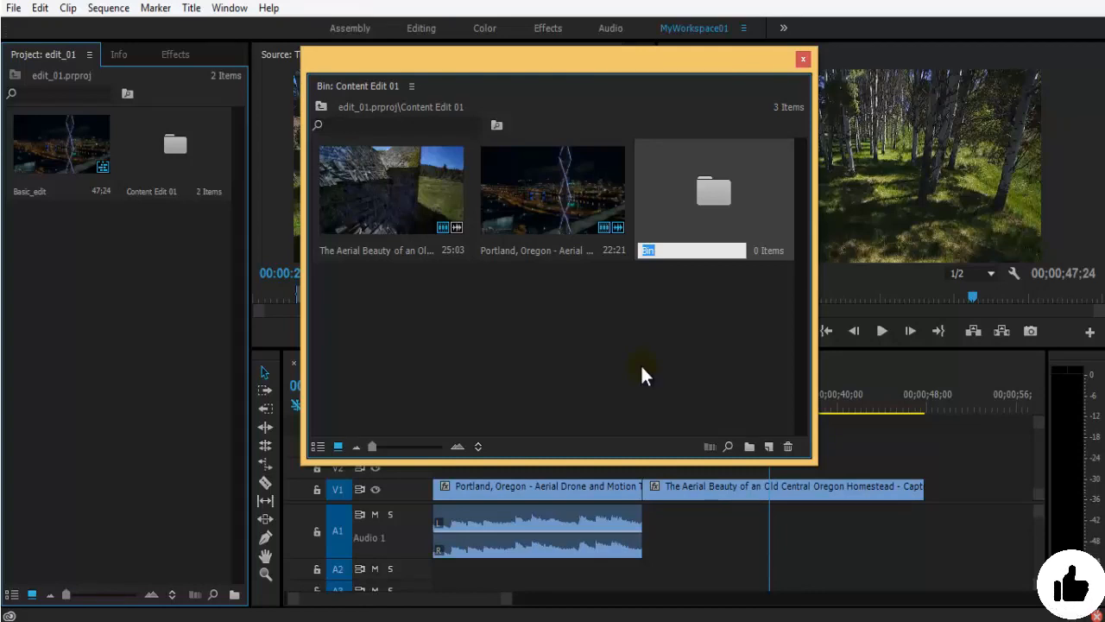
{"action": "type", "text": "Video"}
{"action": "left_click", "coordinate": [648, 331]}
{"action": "left_click_drag", "start_coordinate": [579, 318], "coordinate": [446, 212]}
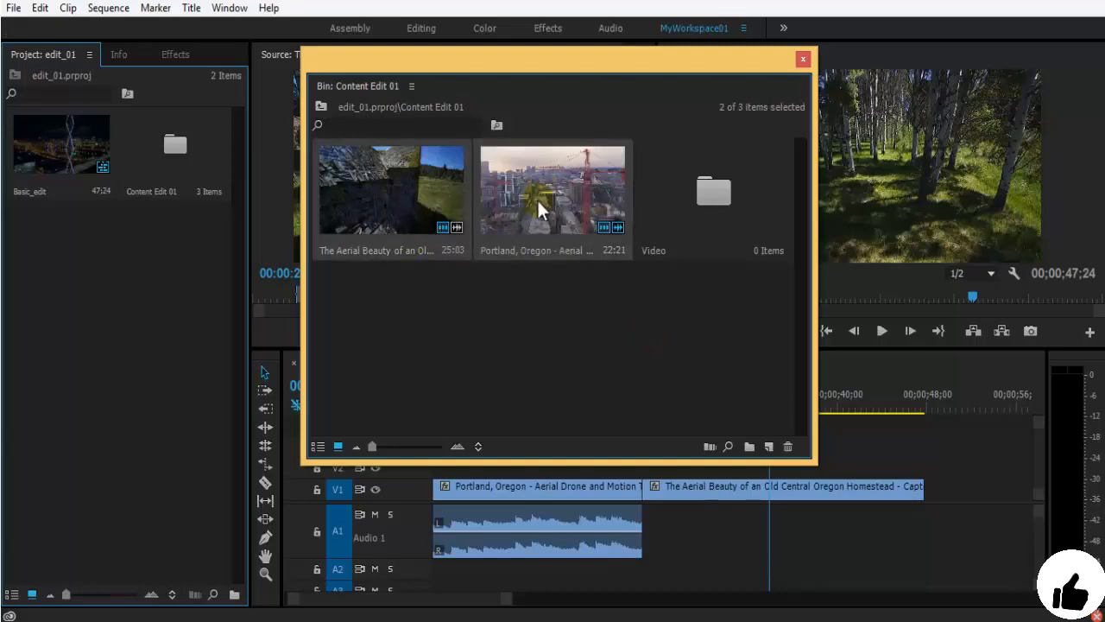
{"action": "left_click_drag", "start_coordinate": [538, 203], "coordinate": [723, 206]}
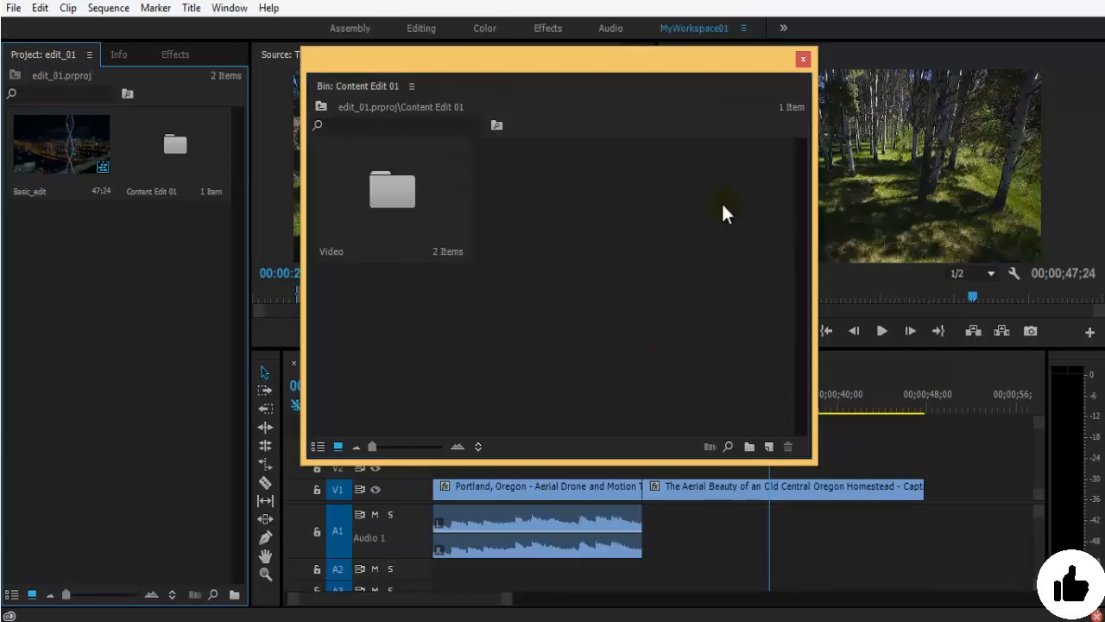
- Open the Video bin to check the clips inside it, and close its window
{"action": "double_click", "coordinate": [390, 192]}
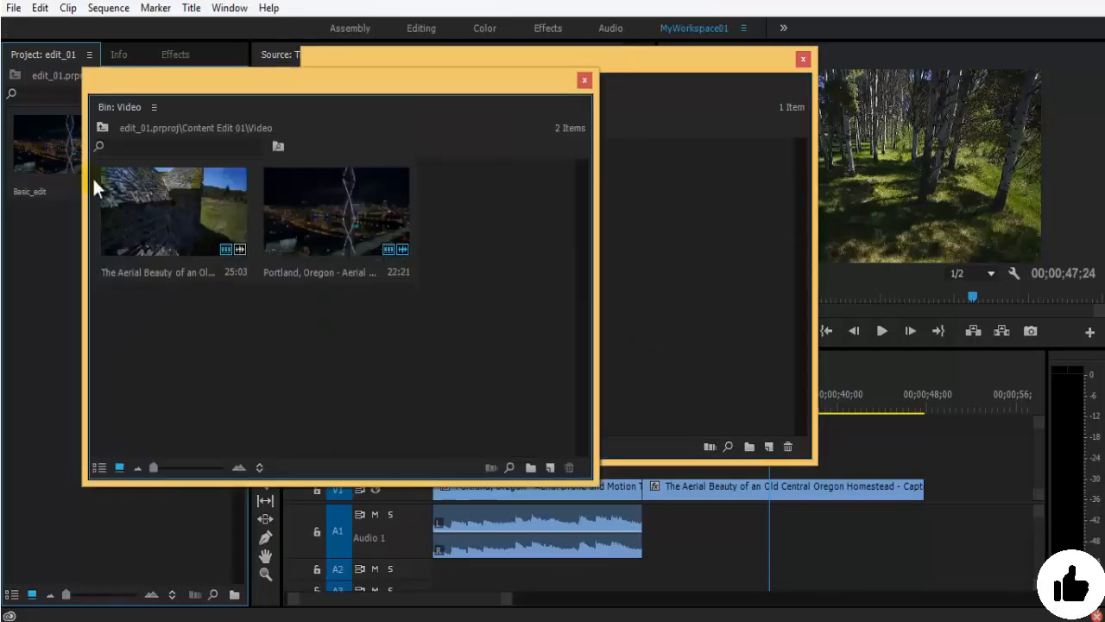
{"action": "left_click", "coordinate": [581, 80]}
{"action": "left_click", "coordinate": [586, 197]}
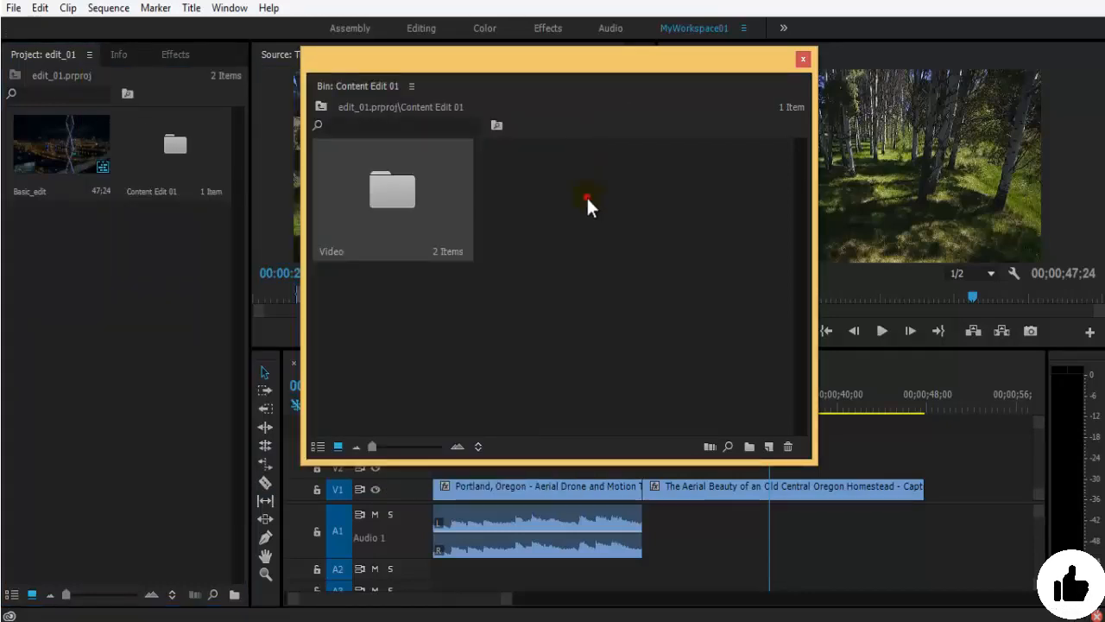
- Create a second bin named "Audio" inside Content Edit 01, beside the Video bin
{"action": "left_click", "coordinate": [749, 448]}
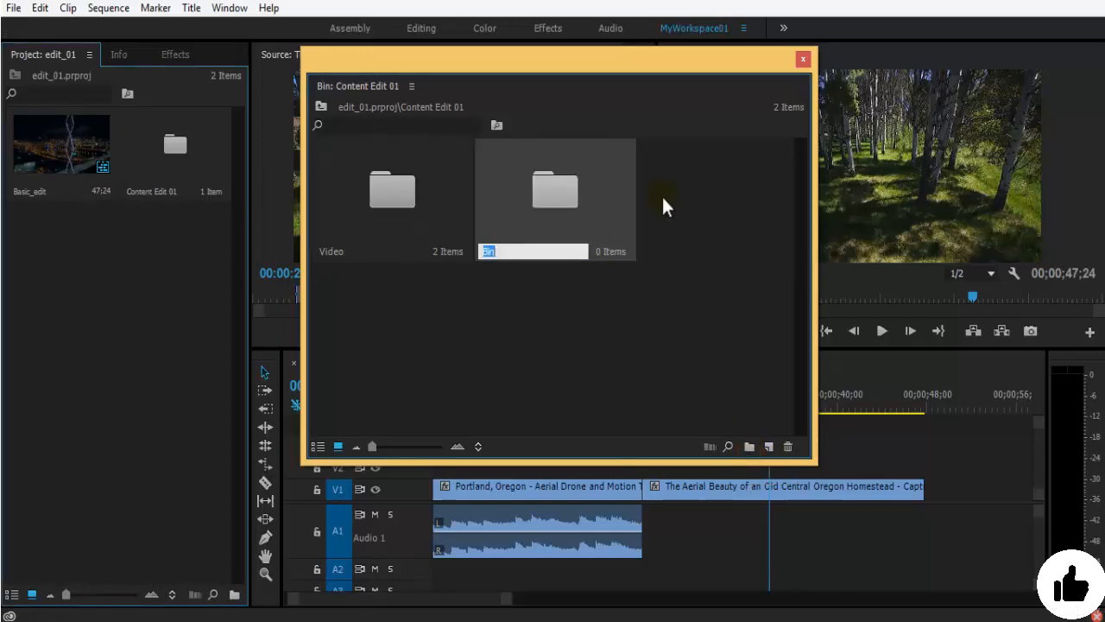
{"action": "type", "text": "Audio"}
{"action": "left_click", "coordinate": [562, 189]}
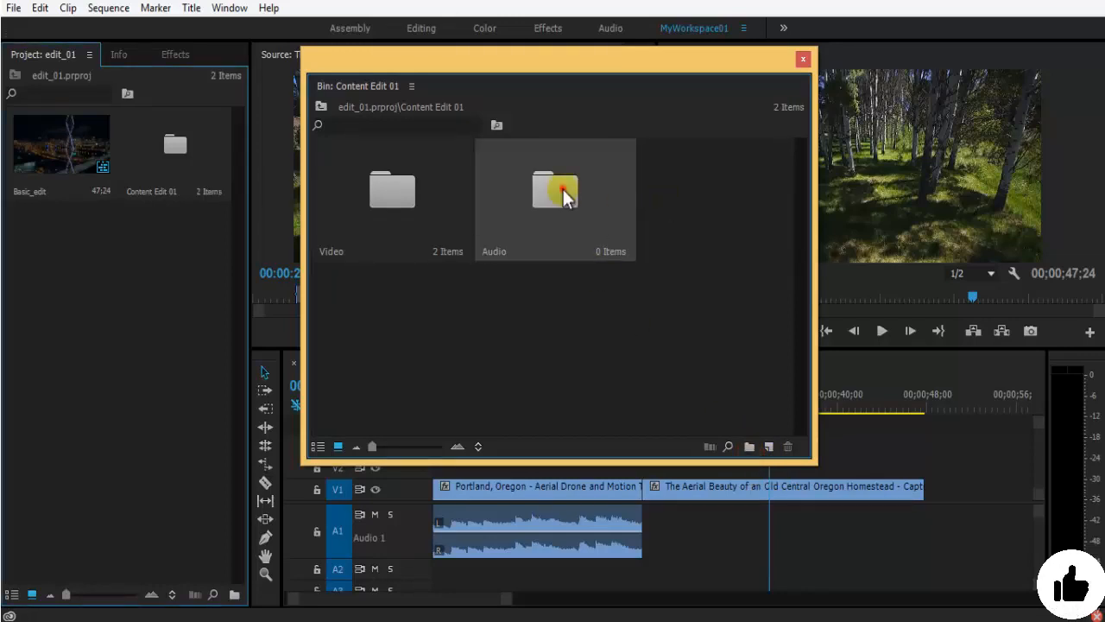
- Look inside the Audio bin, and close both its window and the Content Edit 01 bin window
{"action": "double_click", "coordinate": [563, 189]}
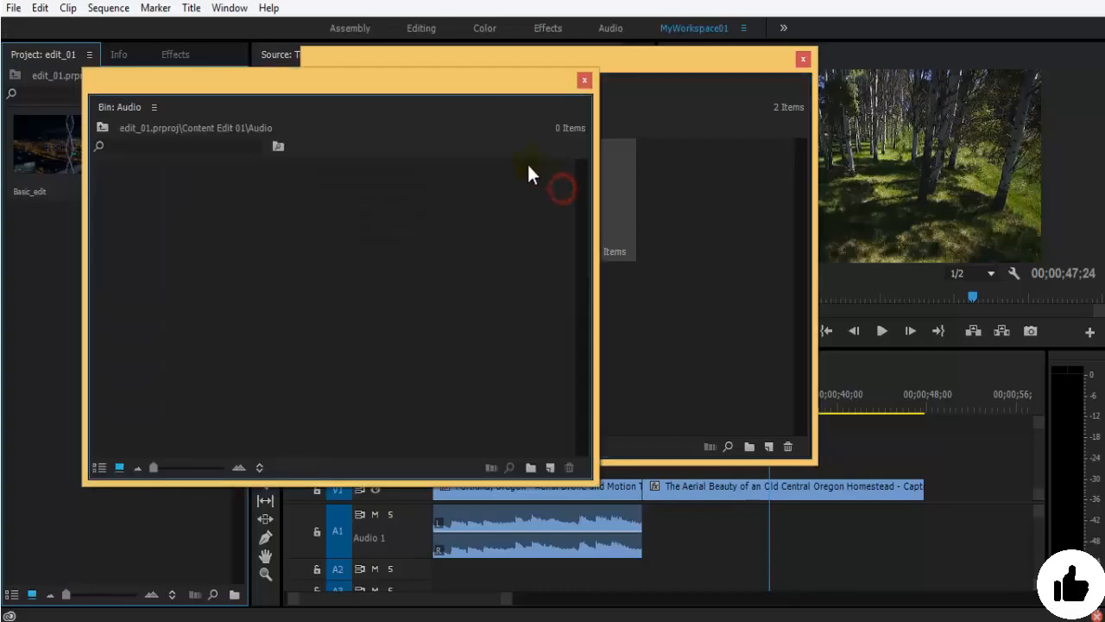
{"action": "left_click", "coordinate": [584, 83]}
{"action": "left_click", "coordinate": [650, 326]}
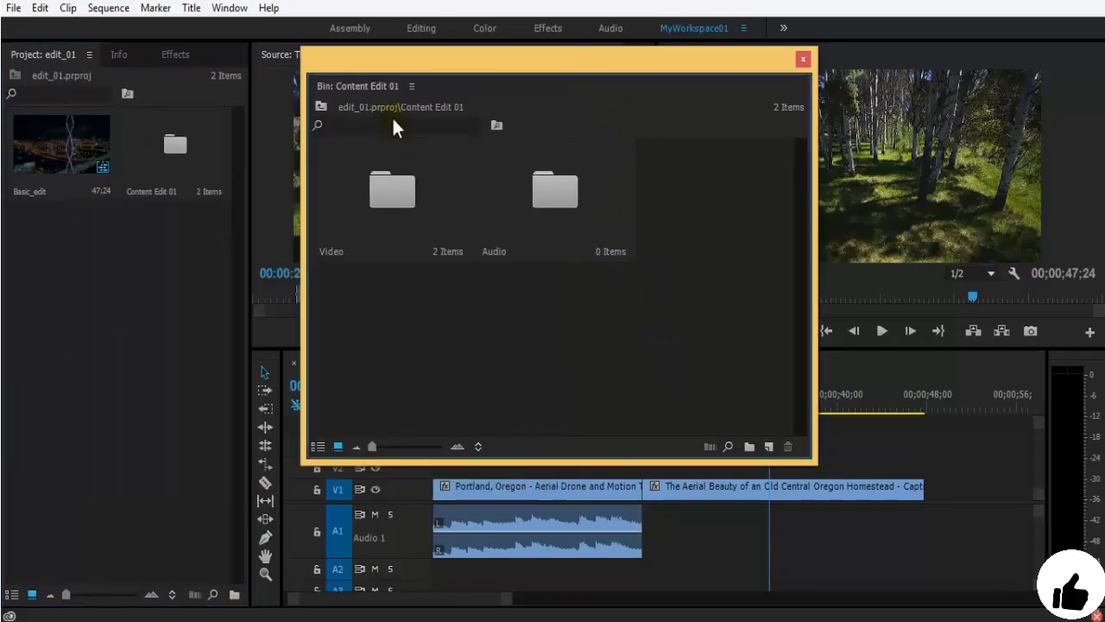
{"action": "left_click", "coordinate": [803, 60]}
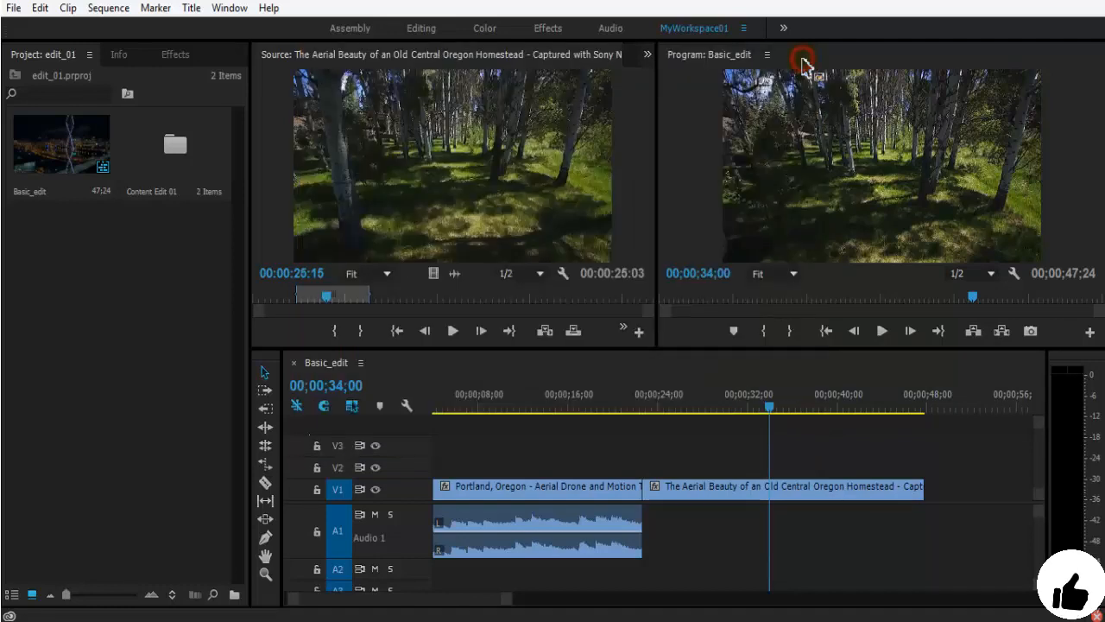
- Save the project
{"action": "key", "text": "ctrl+s"}
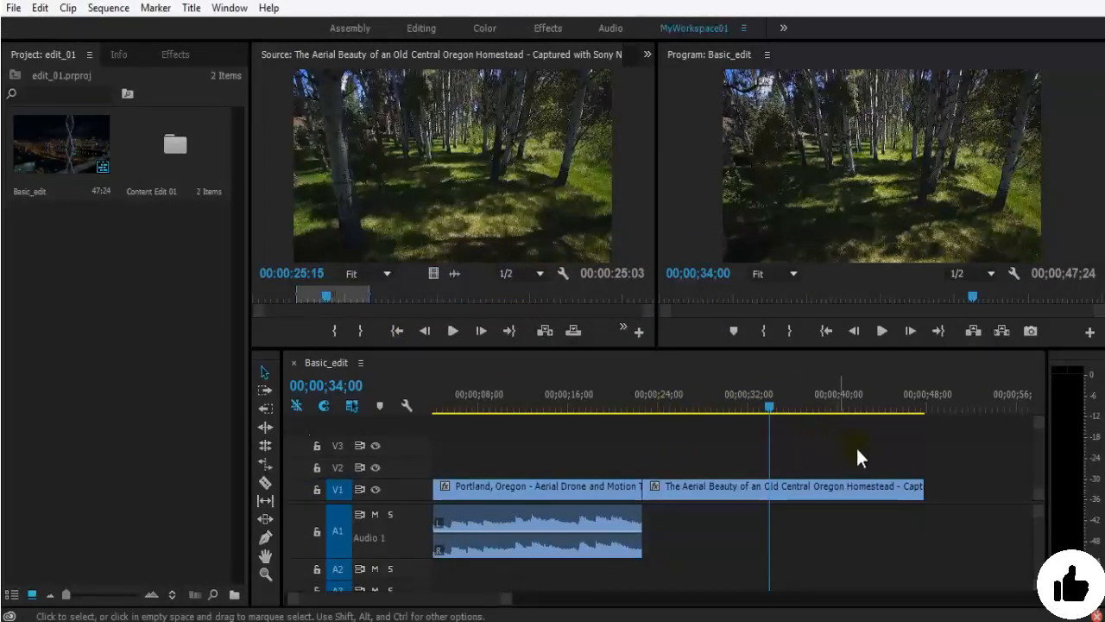
{"action": "left_click", "coordinate": [833, 440]}
{"action": "left_click", "coordinate": [883, 228]}
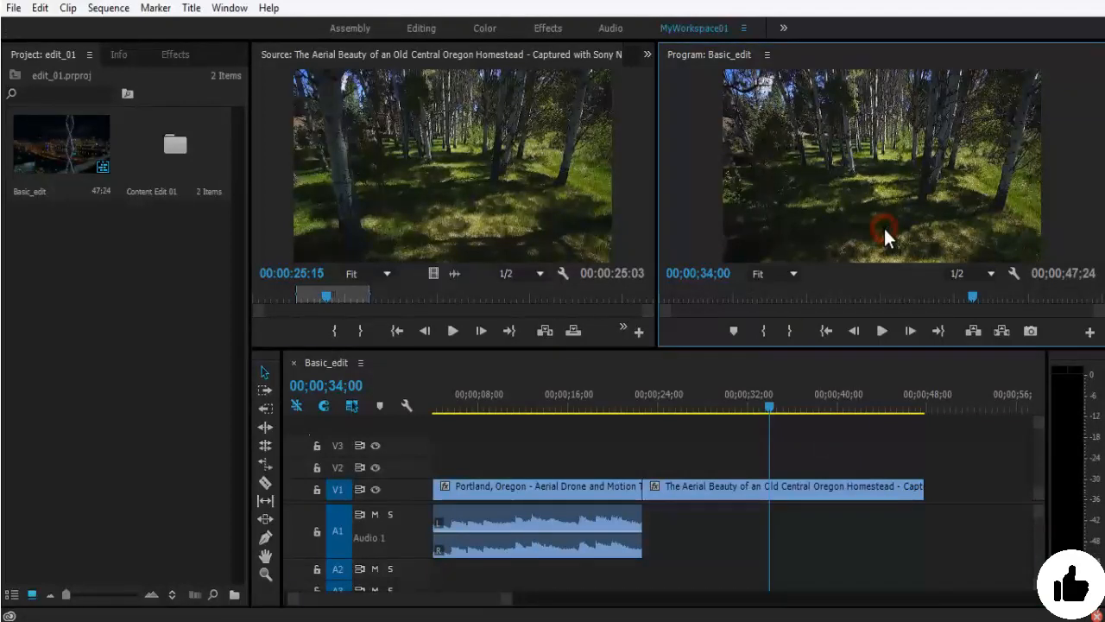
{"action": "key", "text": "ctrl+s"}
- Zoom the Basic_edit timeline out and back in, and place the playhead at 00;00;35;10
{"action": "left_click_drag", "start_coordinate": [959, 469], "coordinate": [984, 553]}
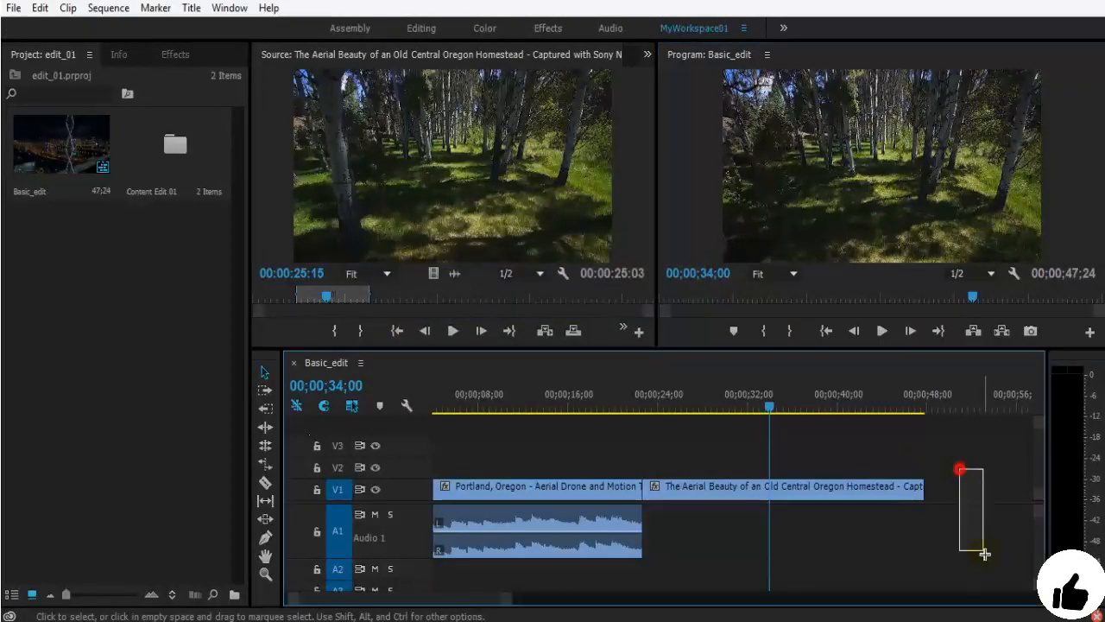
{"action": "key", "text": "minus"}
{"action": "key", "text": "minus"}
{"action": "key", "text": "minus"}
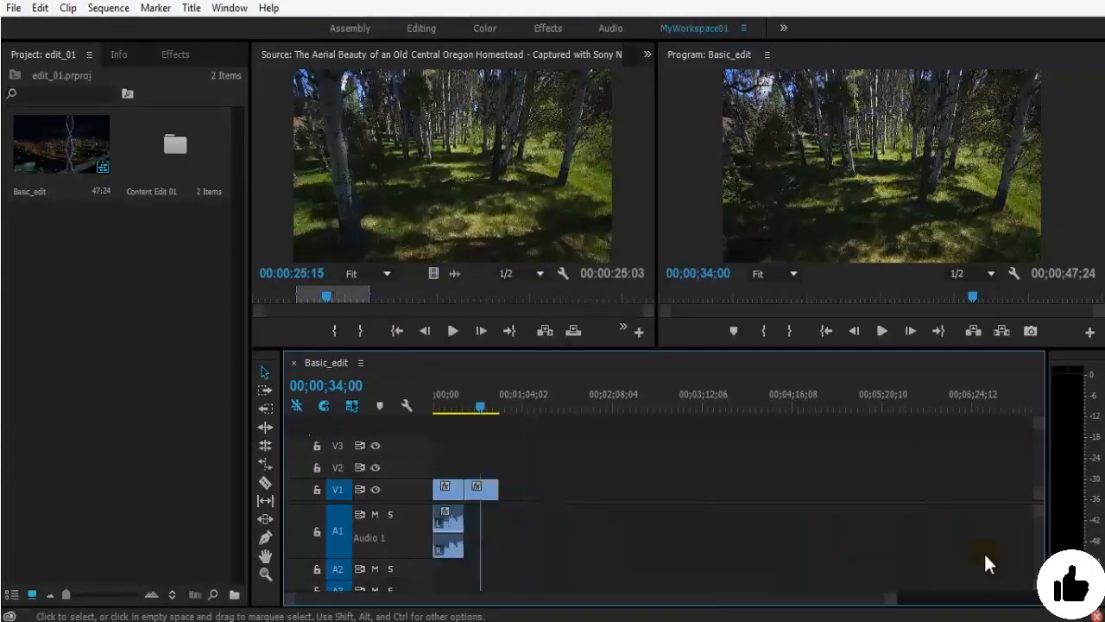
{"action": "key", "text": "equal"}
{"action": "key", "text": "equal"}
{"action": "key", "text": "minus"}
{"action": "key", "text": "equal"}
{"action": "left_click", "coordinate": [935, 544]}
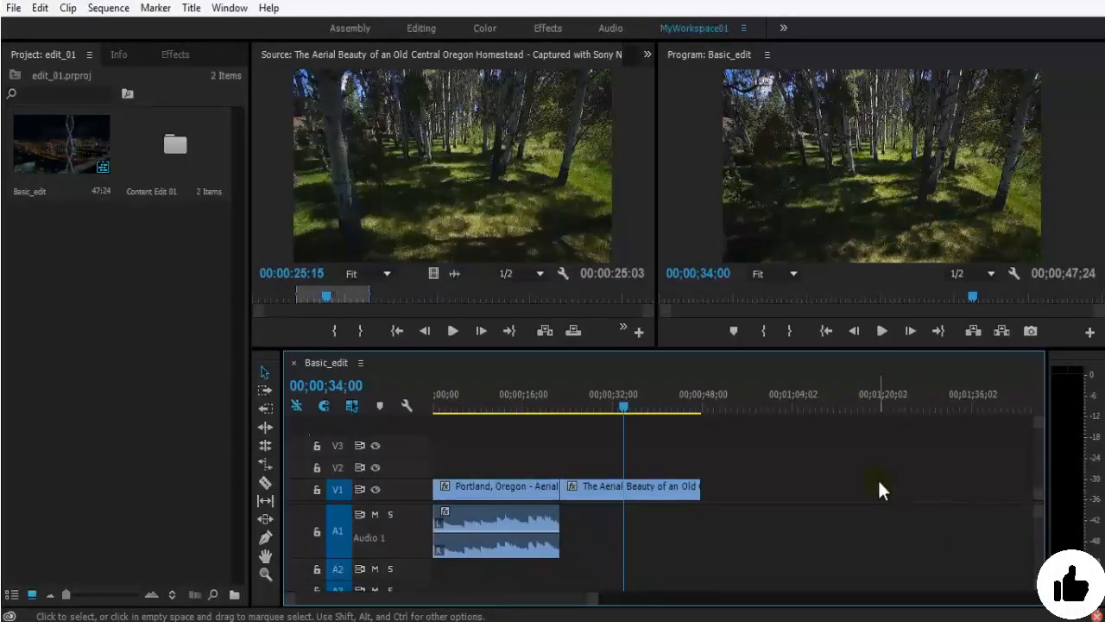
{"action": "left_click", "coordinate": [631, 395]}
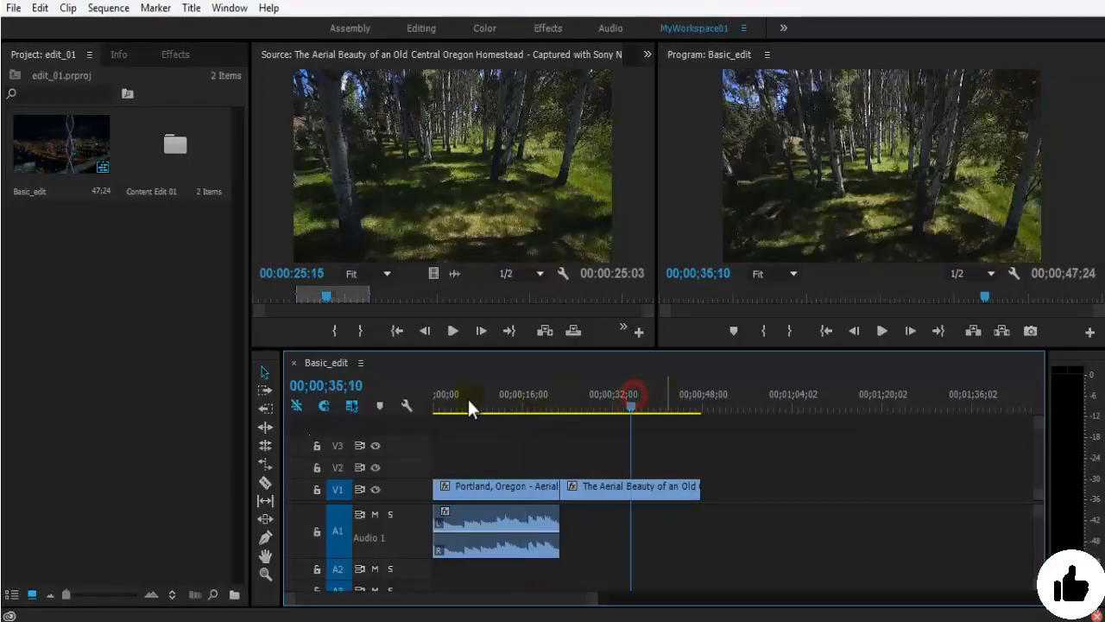
- Make the Source Monitor the active panel and maximize it
{"action": "left_click", "coordinate": [142, 458]}
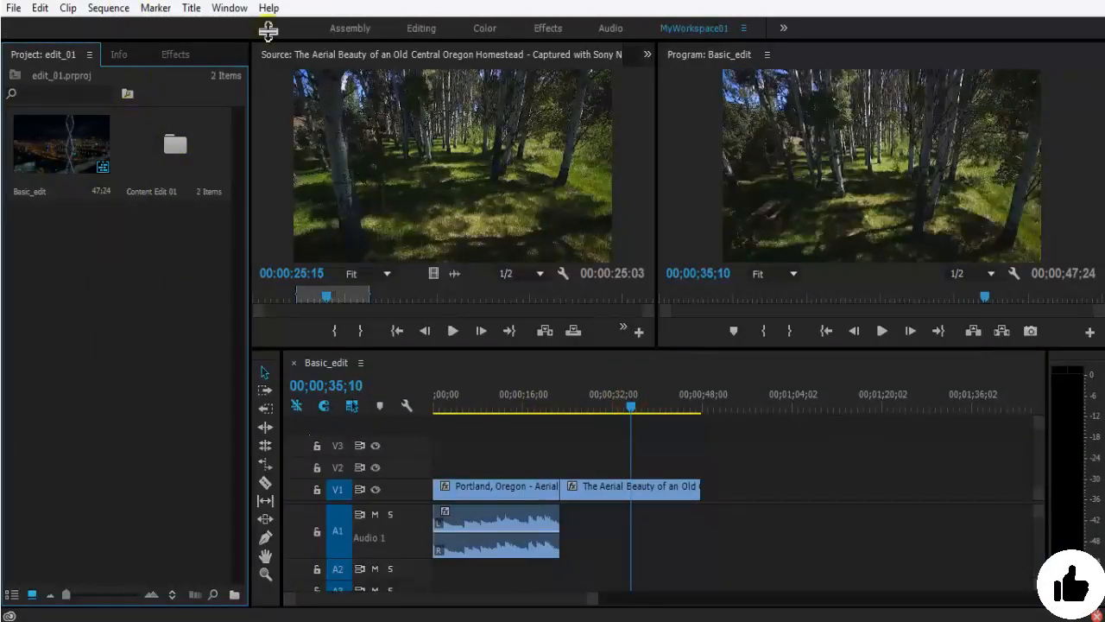
{"action": "left_click", "coordinate": [499, 162]}
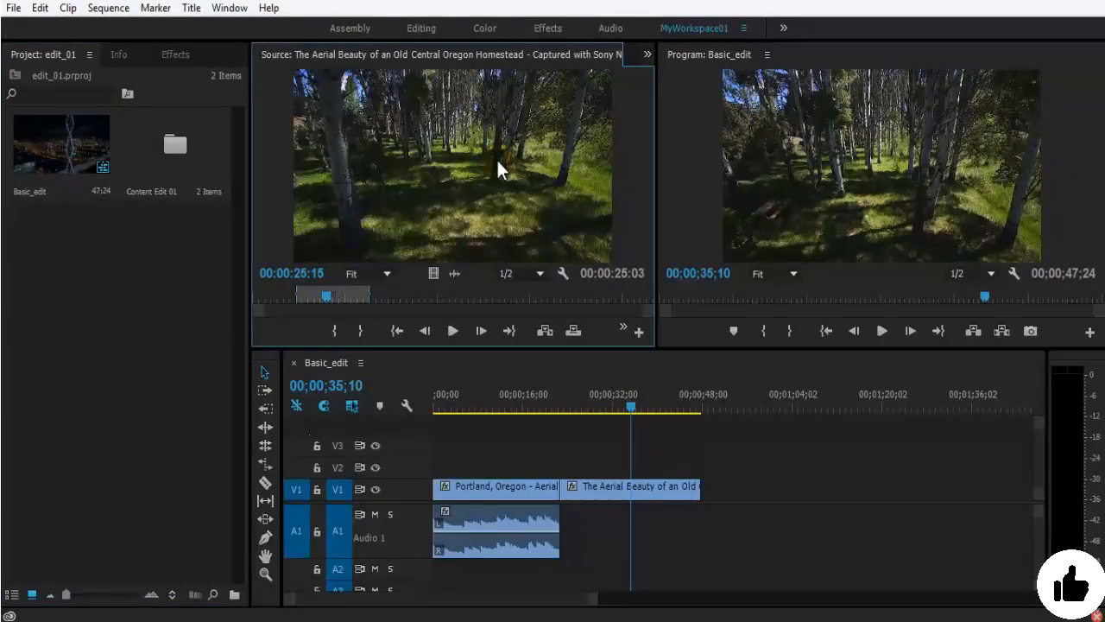
{"action": "key", "text": "grave"}
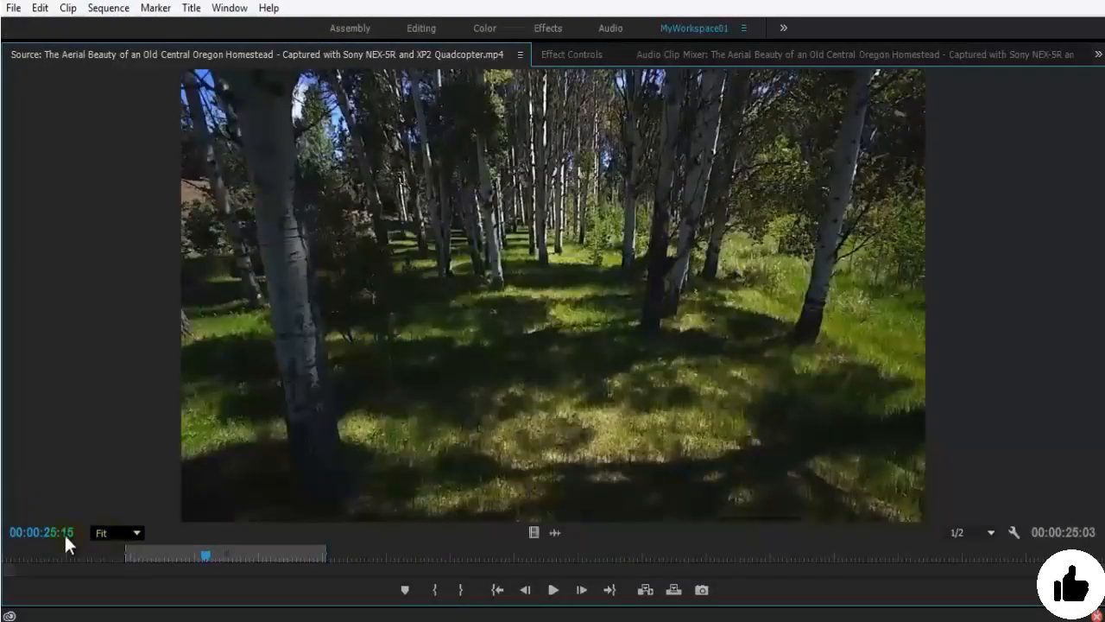
- Try the Source Monitor's zoom level at 50% and 150%, and return it to Fit
{"action": "left_click", "coordinate": [120, 531]}
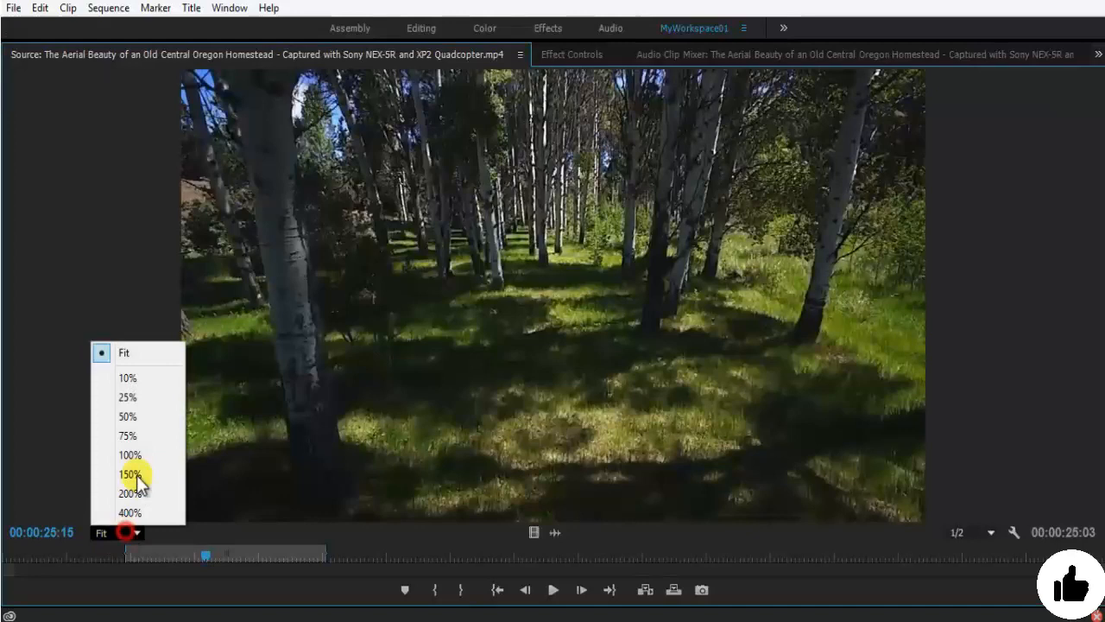
{"action": "left_click", "coordinate": [131, 416]}
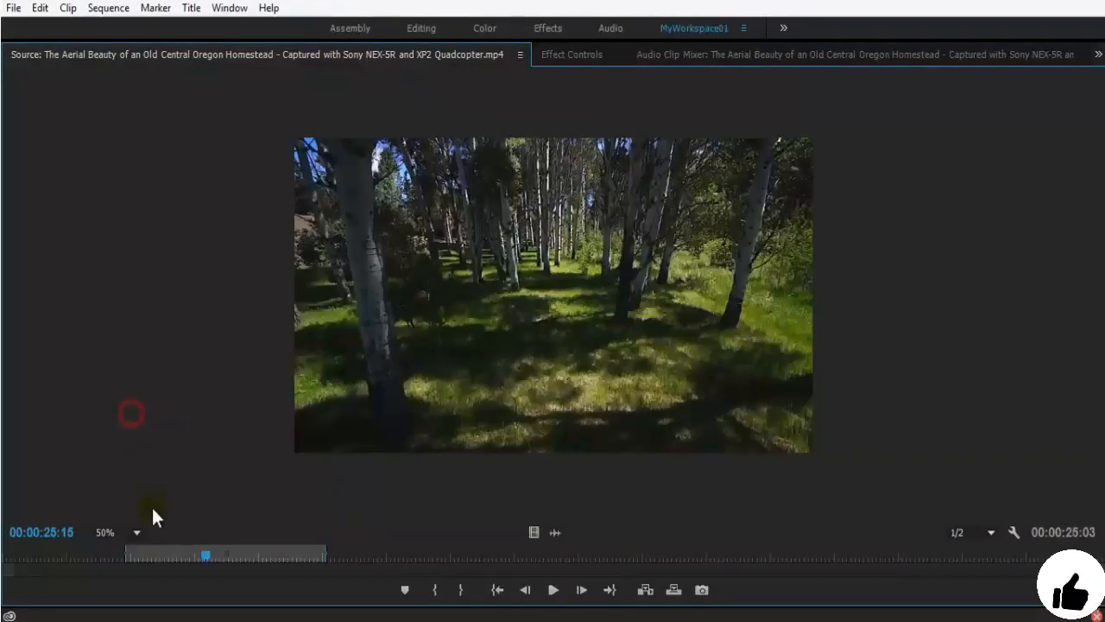
{"action": "left_click", "coordinate": [126, 530]}
{"action": "left_click", "coordinate": [148, 472]}
{"action": "left_click", "coordinate": [120, 530]}
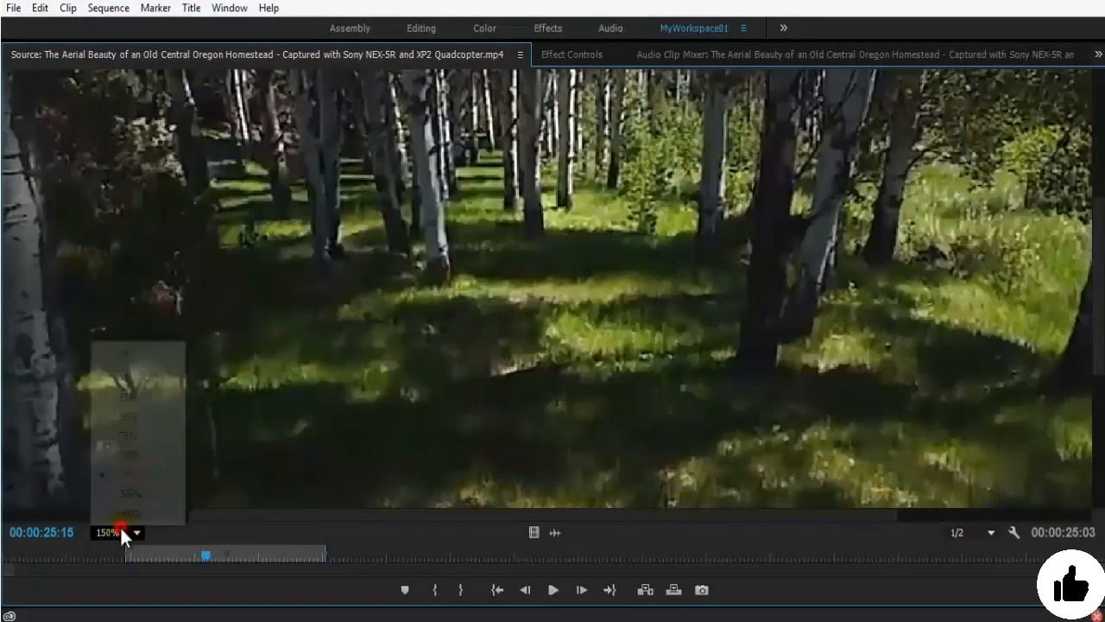
{"action": "left_click", "coordinate": [142, 361]}
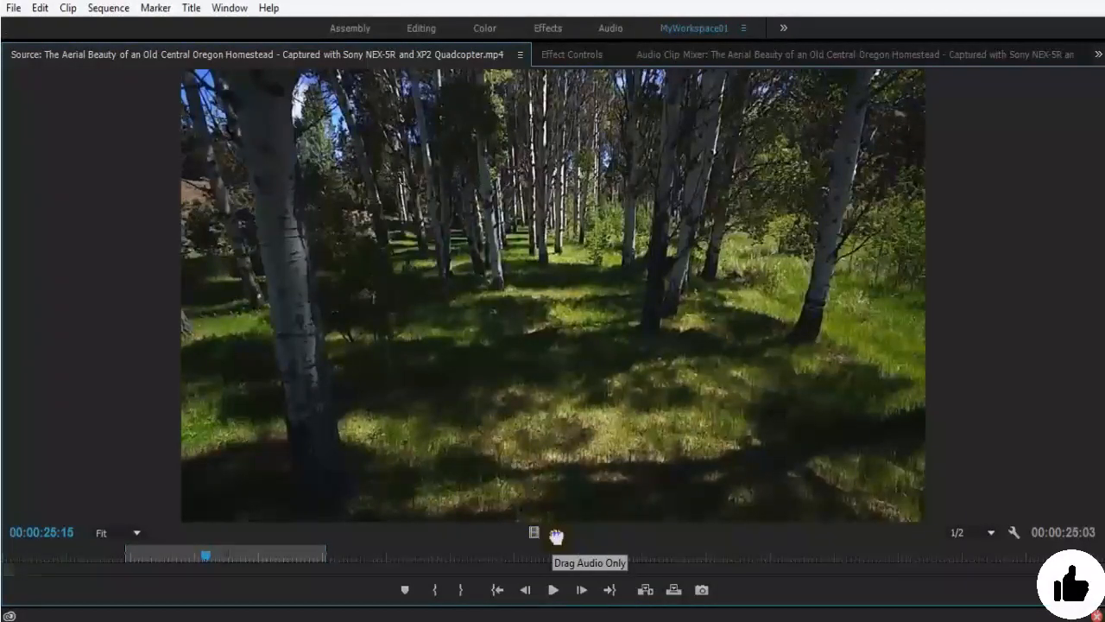
- Show the Aerial Beauty clip's audio waveform in the Source Monitor and play back parts of it
{"action": "left_click", "coordinate": [556, 536]}
{"action": "key", "text": "space"}
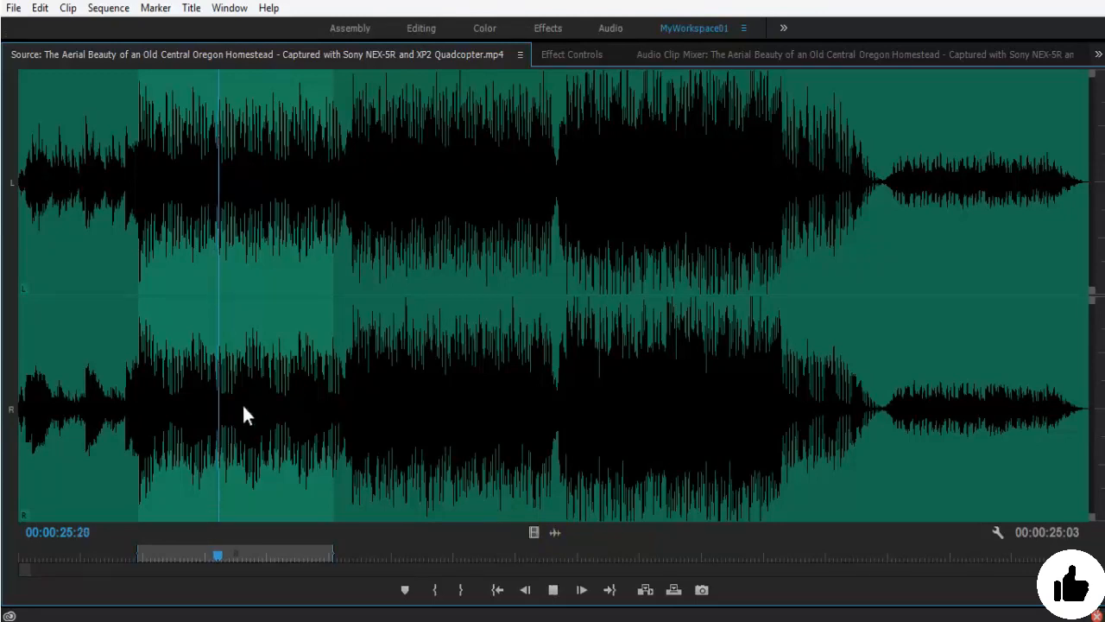
{"action": "key", "text": "space"}
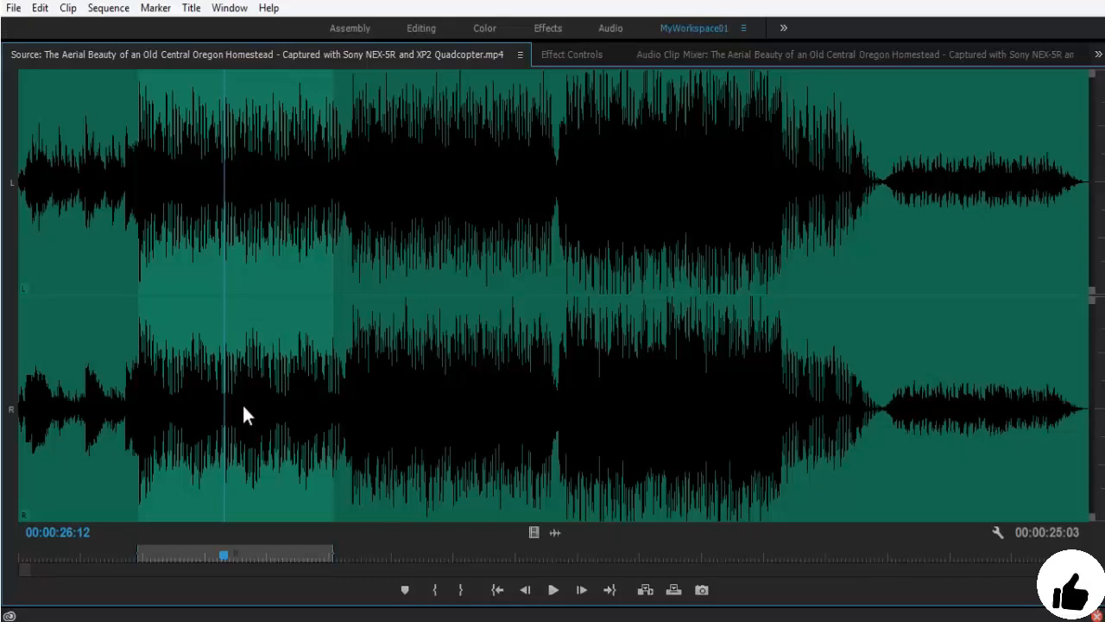
{"action": "key", "text": "space"}
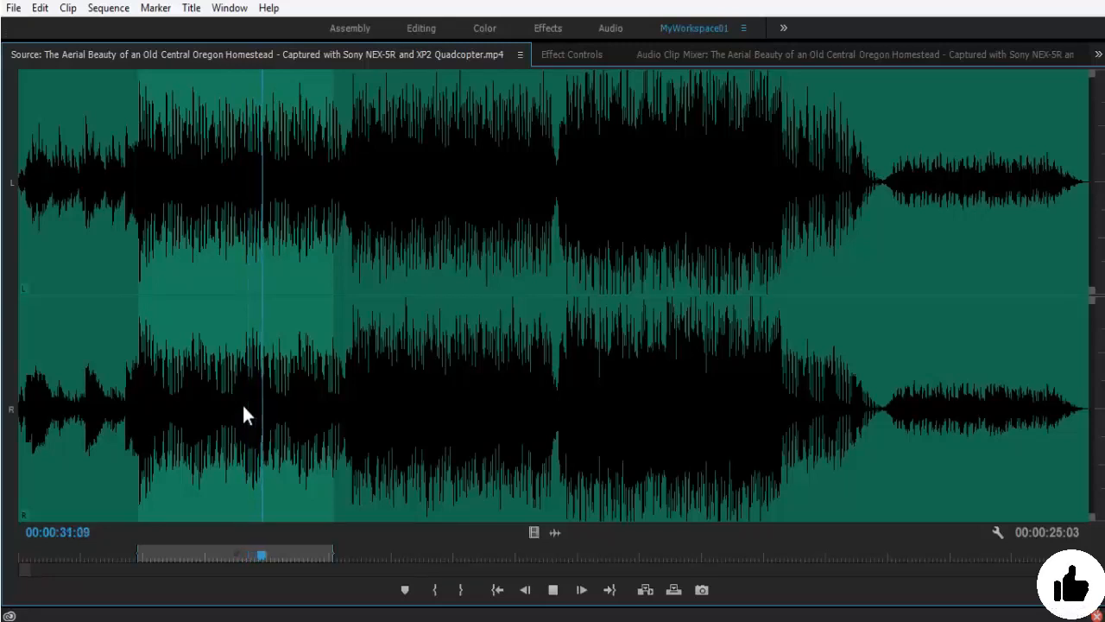
{"action": "key", "text": "space"}
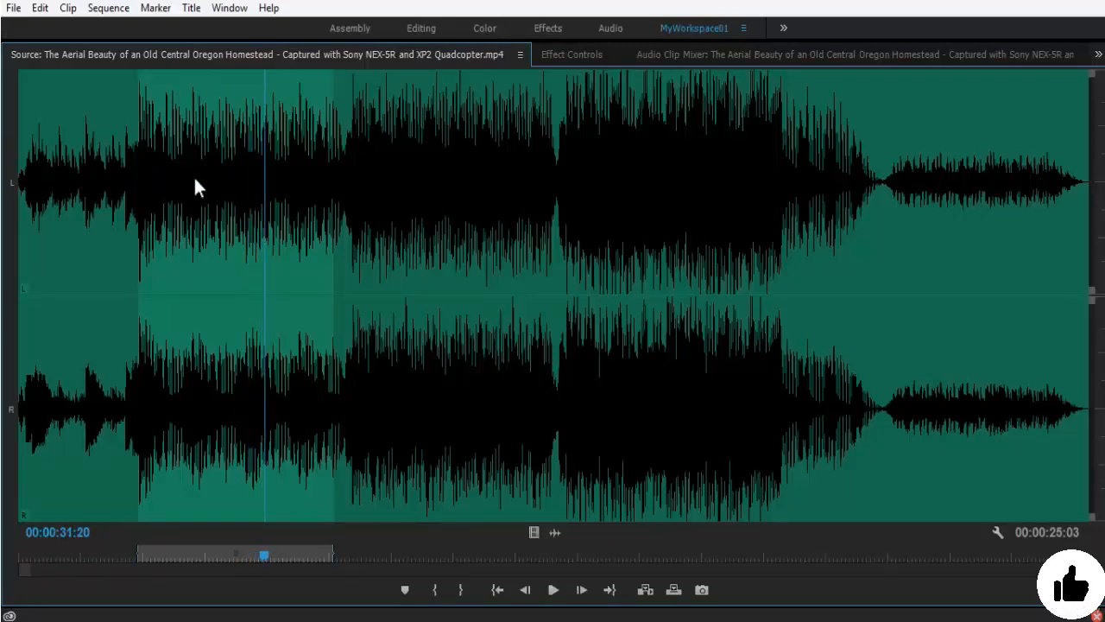
- Return the Source Monitor to the video image and play a short part of the clip
{"action": "left_click", "coordinate": [534, 533]}
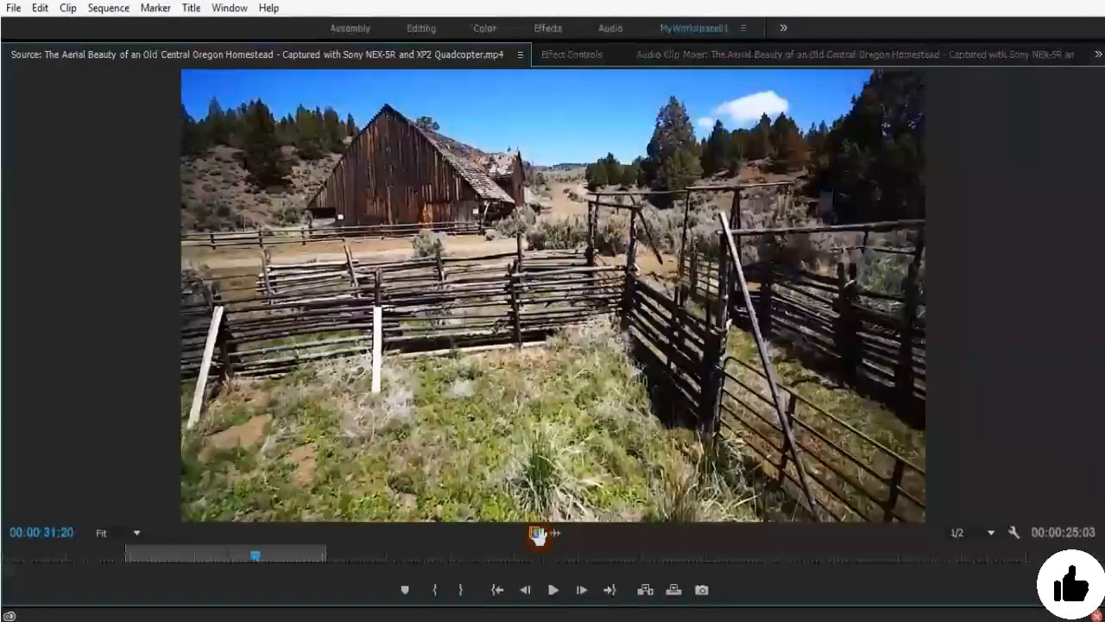
{"action": "key", "text": "space"}
{"action": "key", "text": "space"}
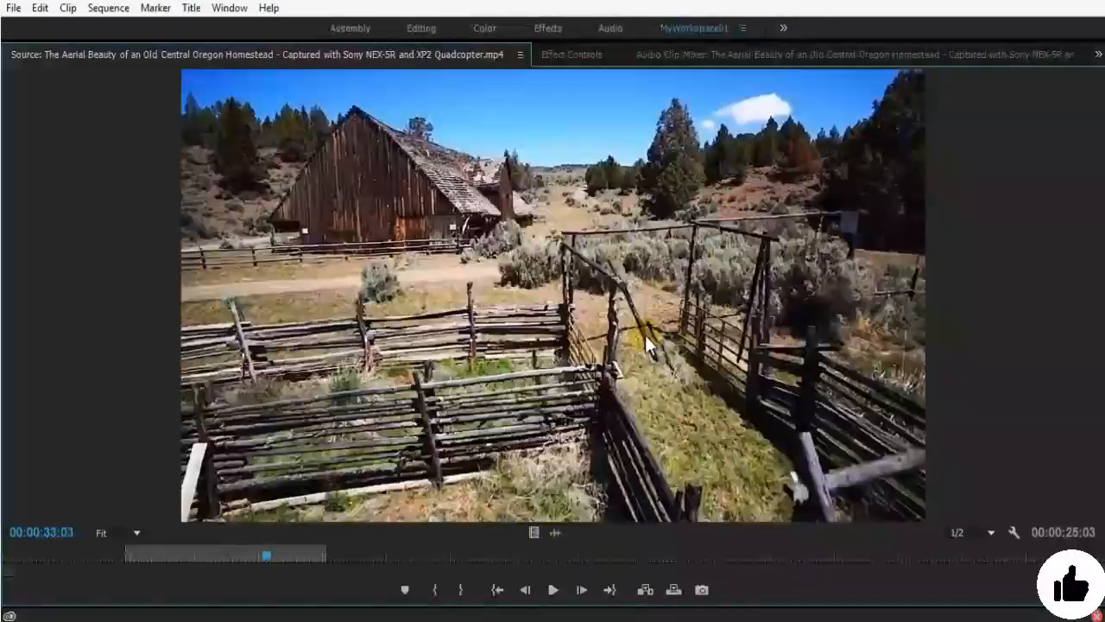
- Try the Source Monitor's playback resolution at Full and 1/4, and leave it set to Full
{"action": "left_click", "coordinate": [982, 532]}
{"action": "left_click", "coordinate": [1018, 434]}
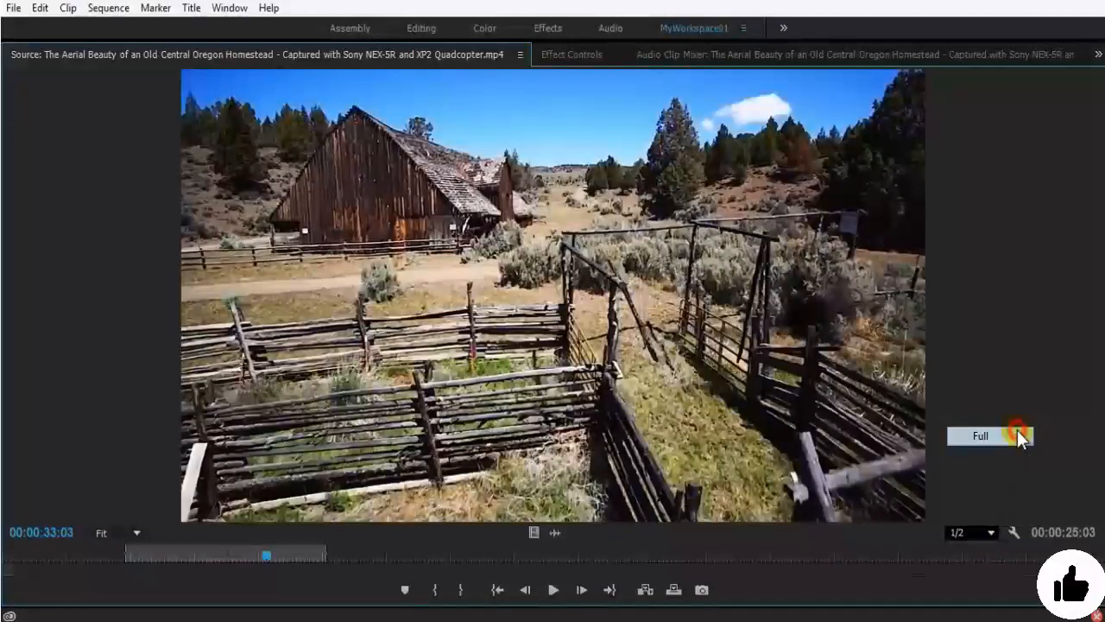
{"action": "left_click", "coordinate": [976, 542]}
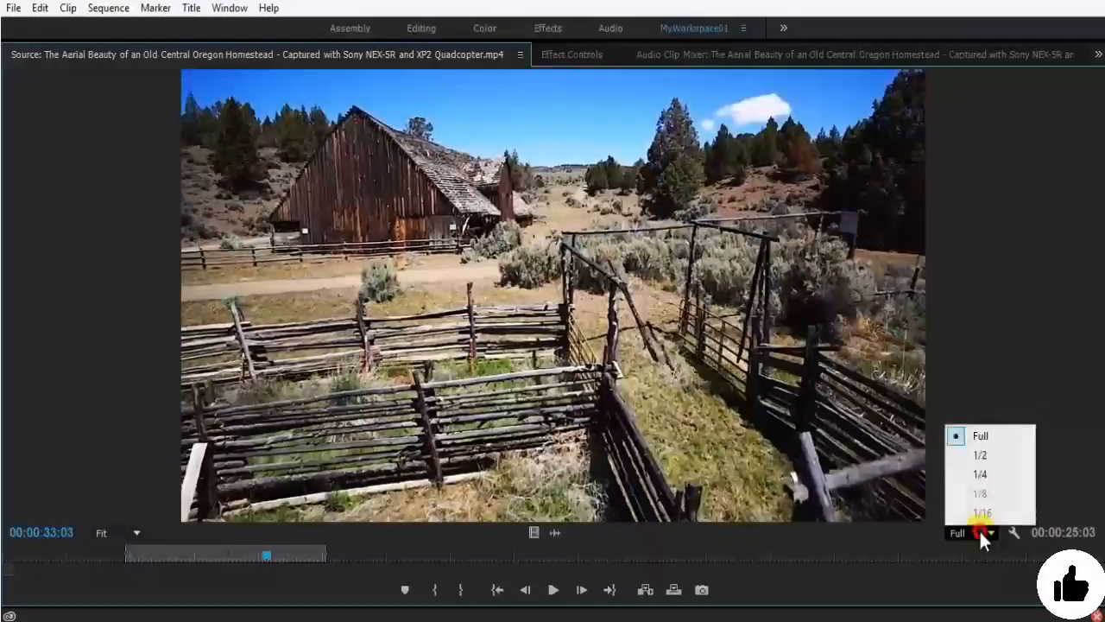
{"action": "left_click", "coordinate": [984, 481]}
{"action": "left_click", "coordinate": [979, 533]}
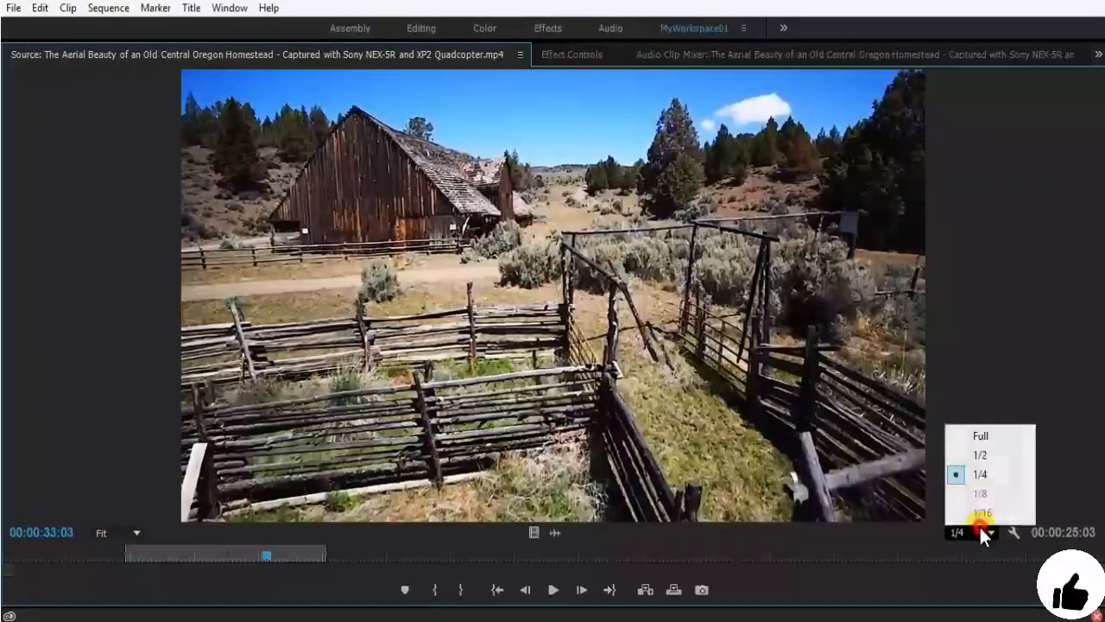
{"action": "left_click", "coordinate": [999, 437]}
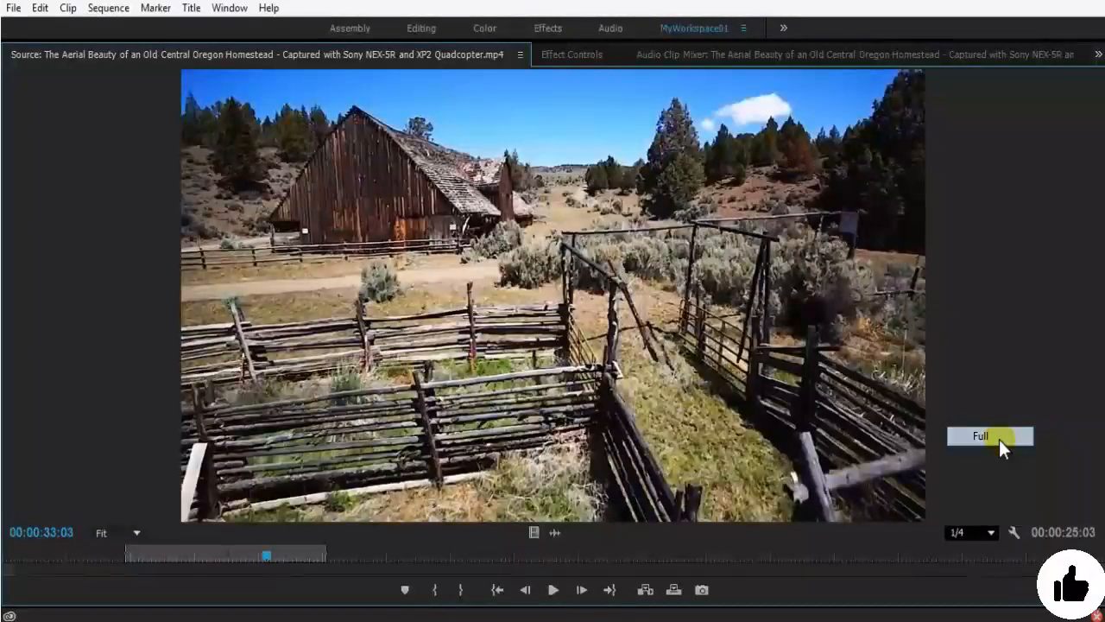
- Try the Audio Waveform and Alpha display modes in the Source Monitor, and return it to Composite Video
{"action": "left_click", "coordinate": [1014, 534]}
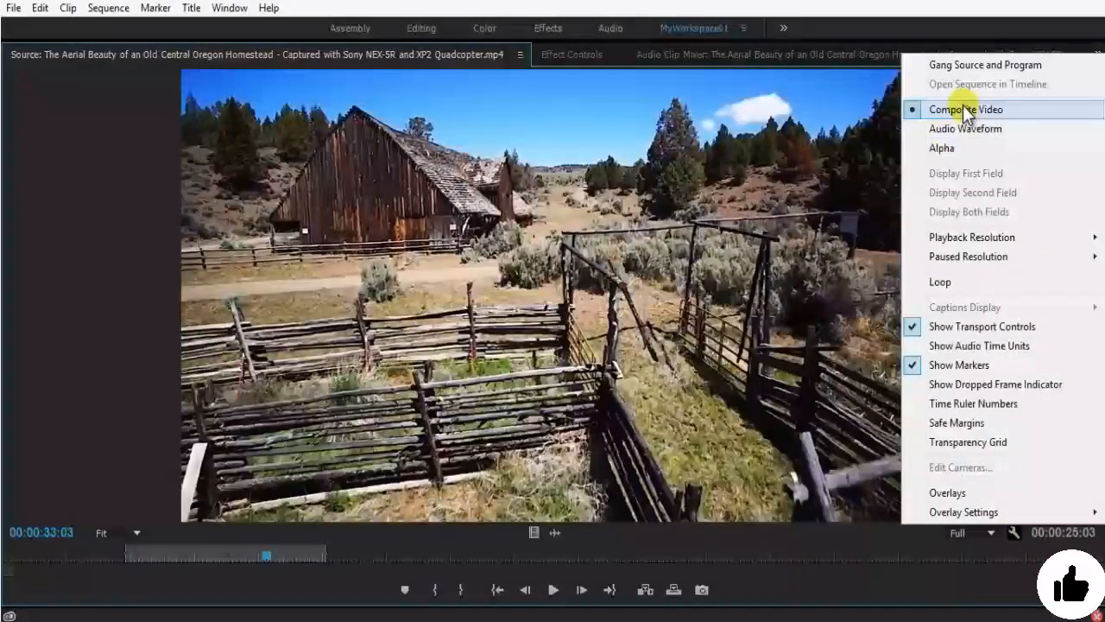
{"action": "left_click", "coordinate": [969, 66]}
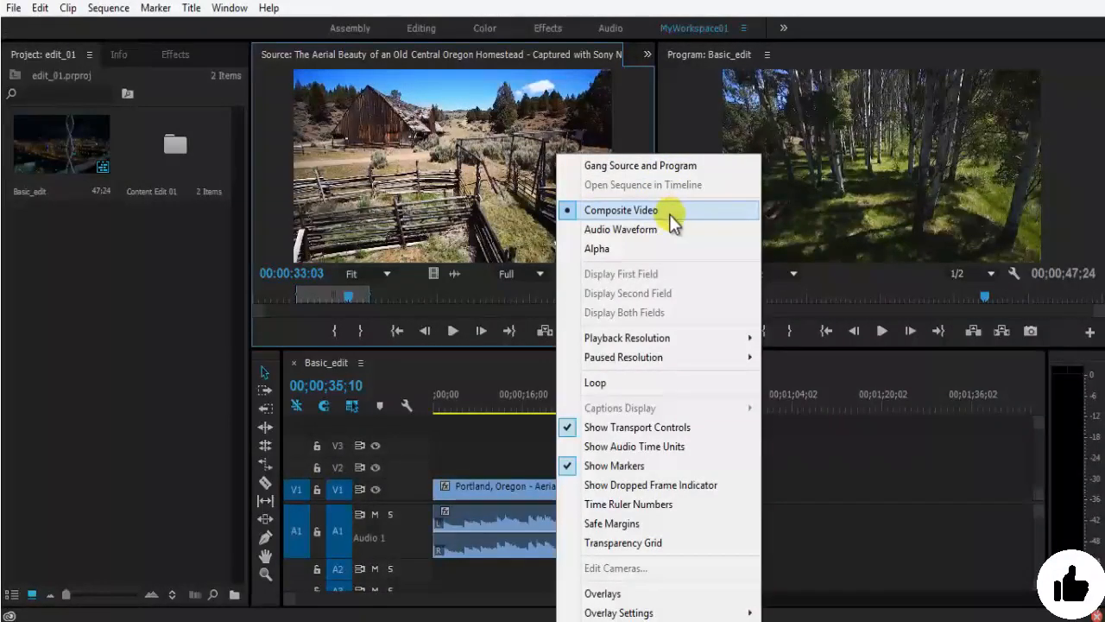
{"action": "left_click", "coordinate": [671, 231]}
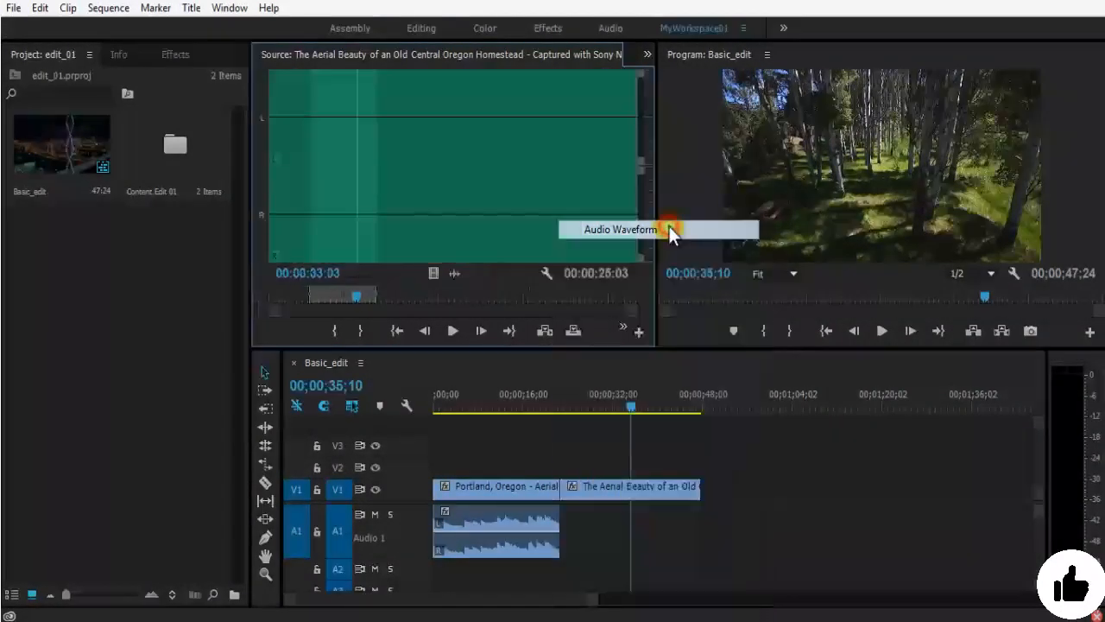
{"action": "left_click", "coordinate": [547, 273]}
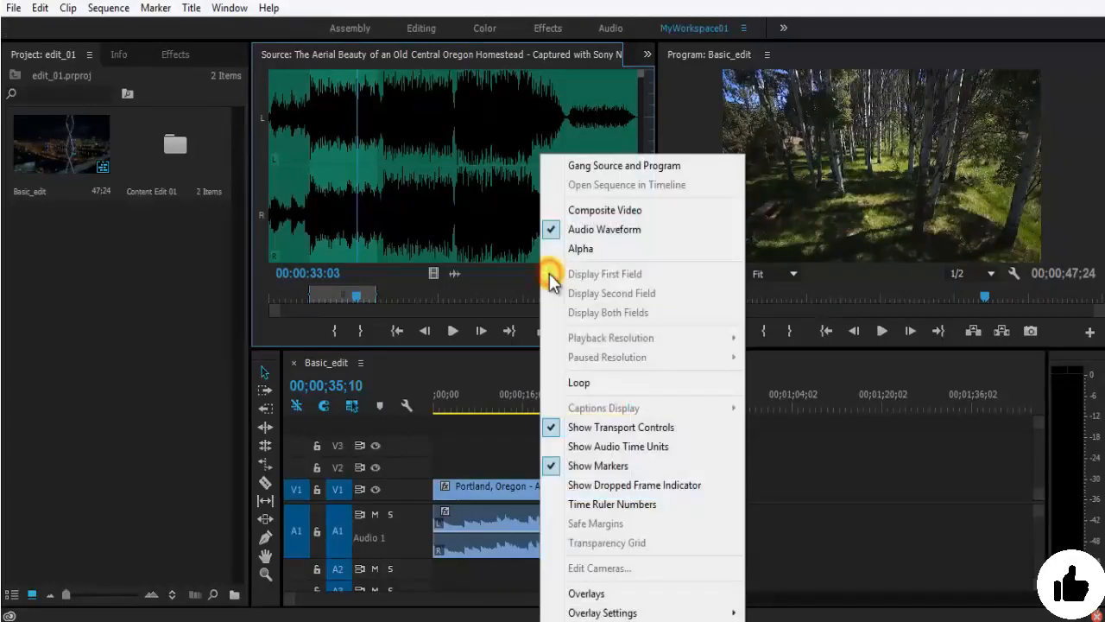
{"action": "left_click", "coordinate": [602, 249]}
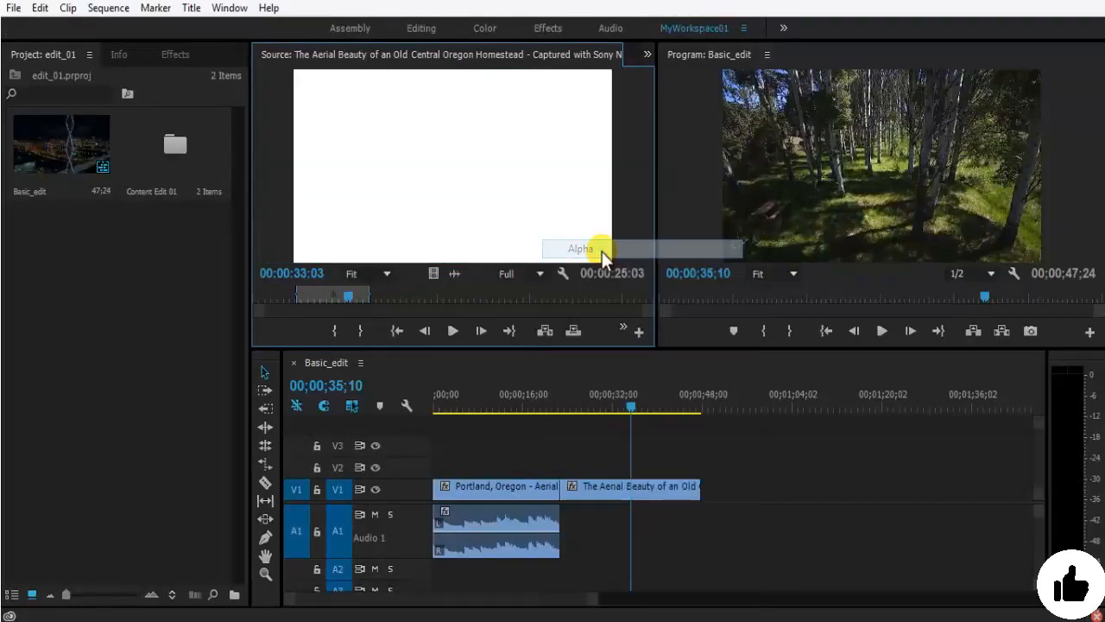
{"action": "left_click", "coordinate": [561, 274]}
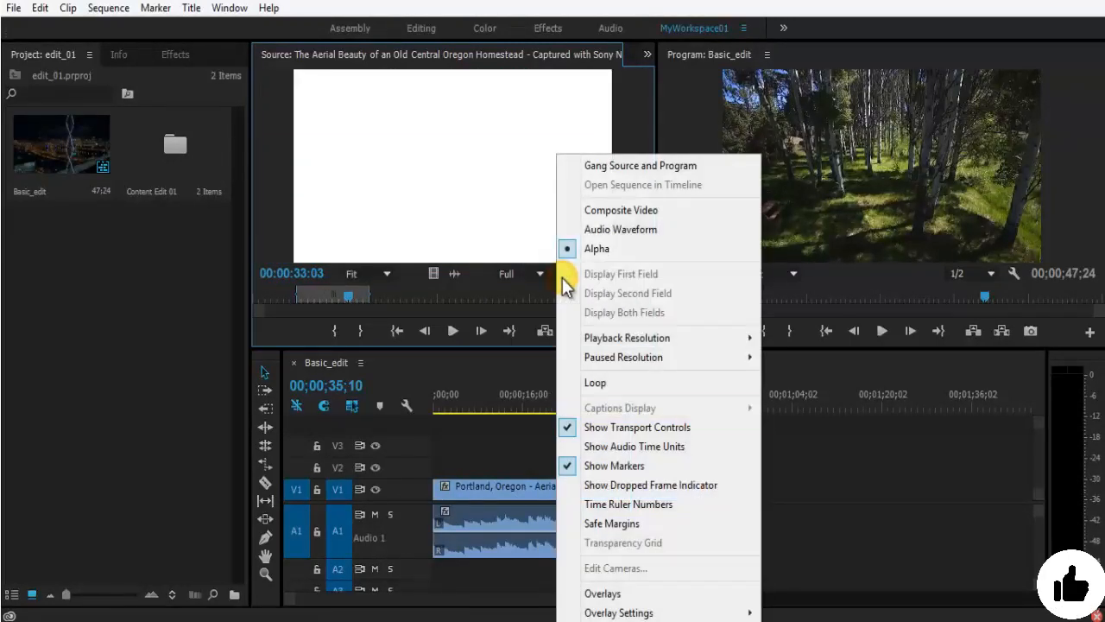
{"action": "left_click", "coordinate": [654, 212]}
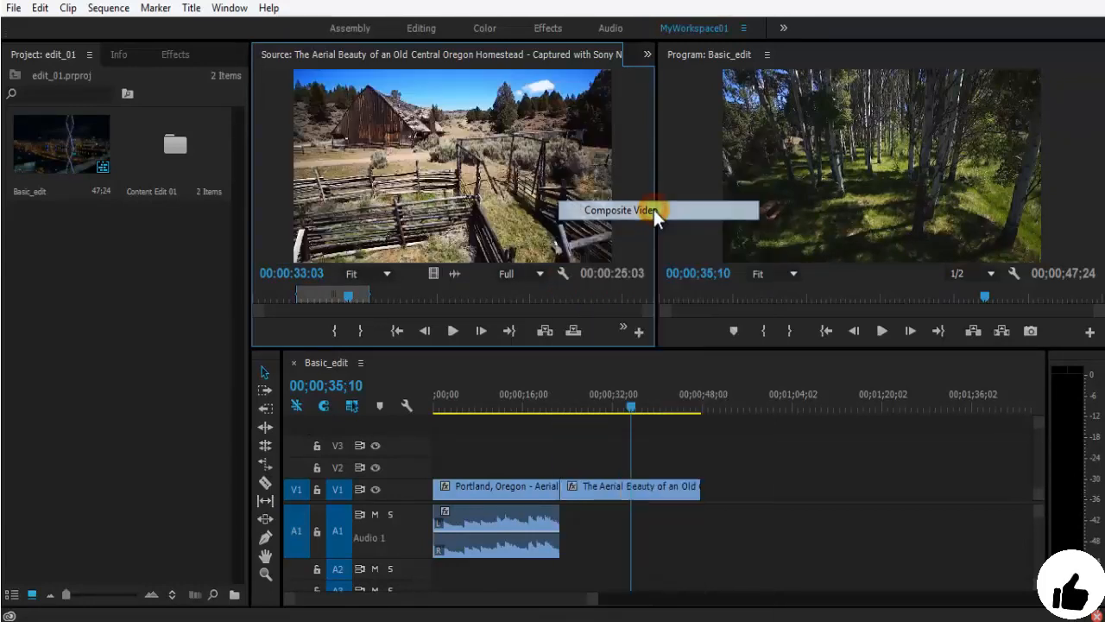
- Scrub the Source Monitor clip to 00:00:26:02 and set the monitor's paused resolution to 1/2
{"action": "left_click", "coordinate": [561, 274]}
{"action": "mouse_move", "coordinate": [624, 341]}
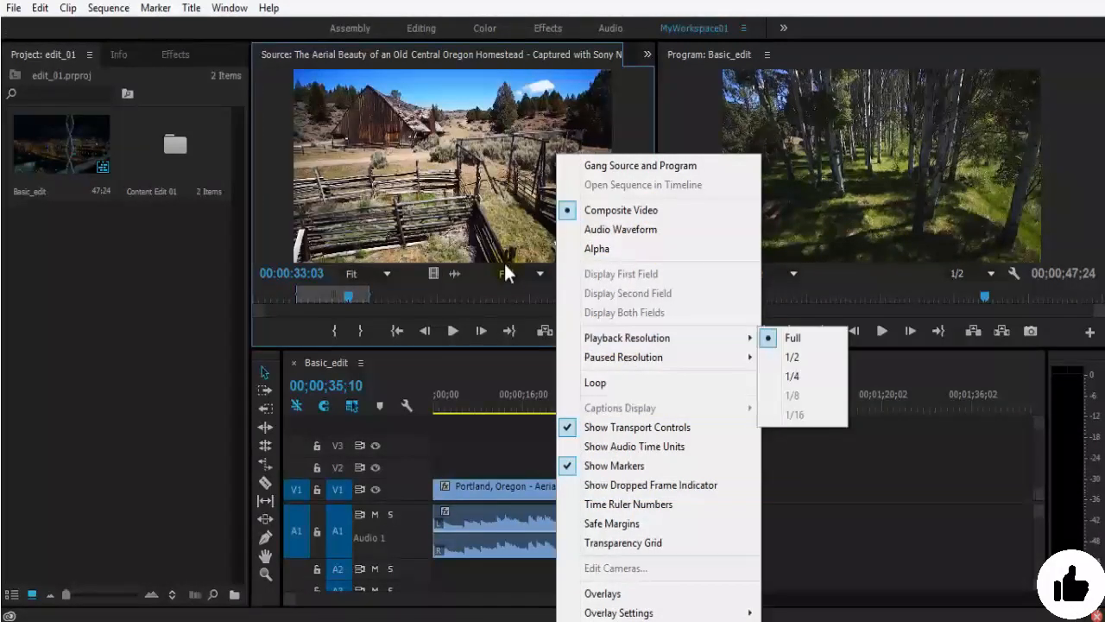
{"action": "left_click", "coordinate": [512, 294]}
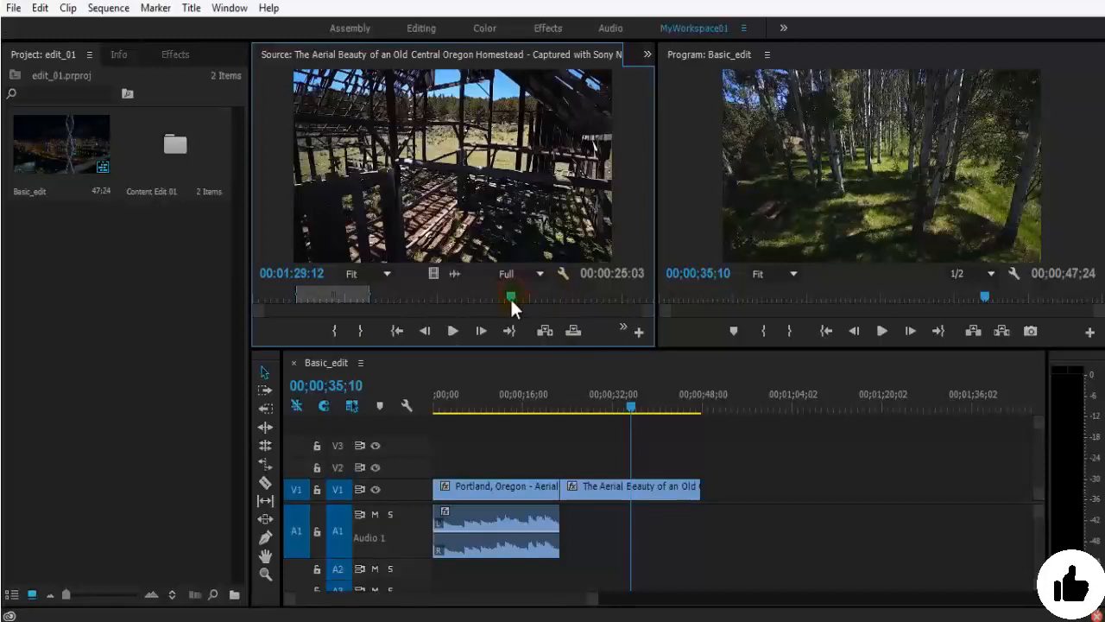
{"action": "left_click_drag", "start_coordinate": [511, 297], "coordinate": [521, 291]}
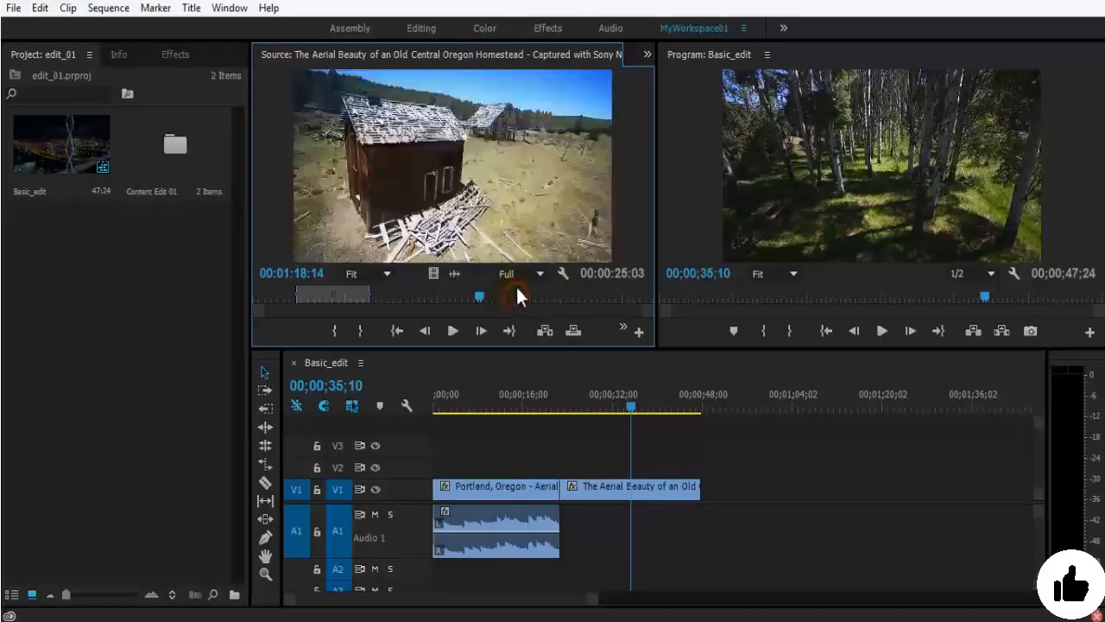
{"action": "left_click", "coordinate": [524, 275]}
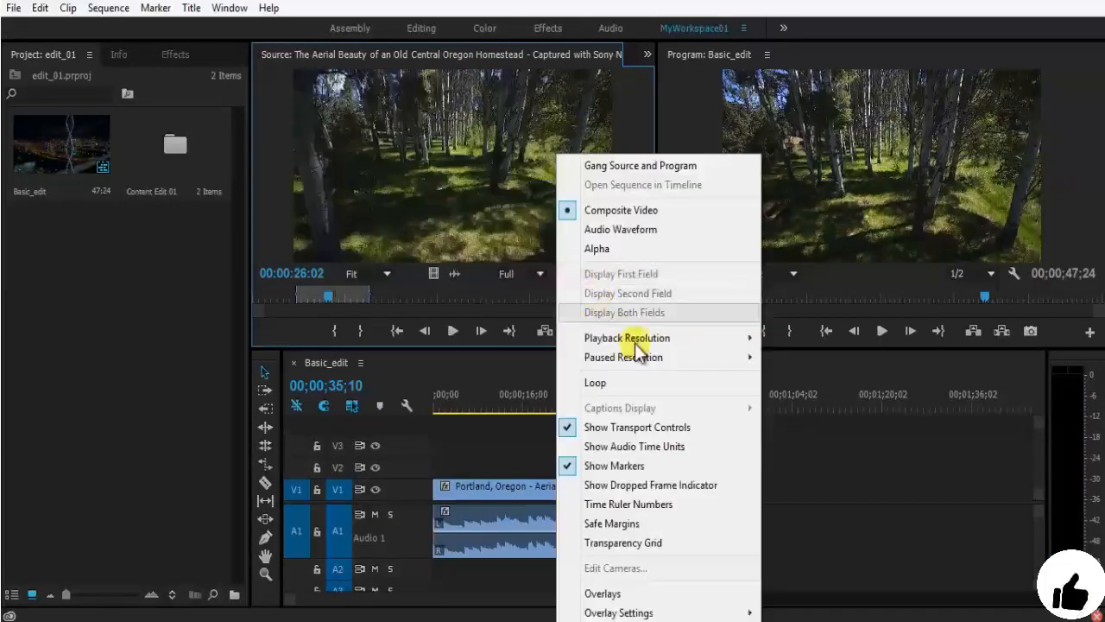
{"action": "mouse_move", "coordinate": [685, 355]}
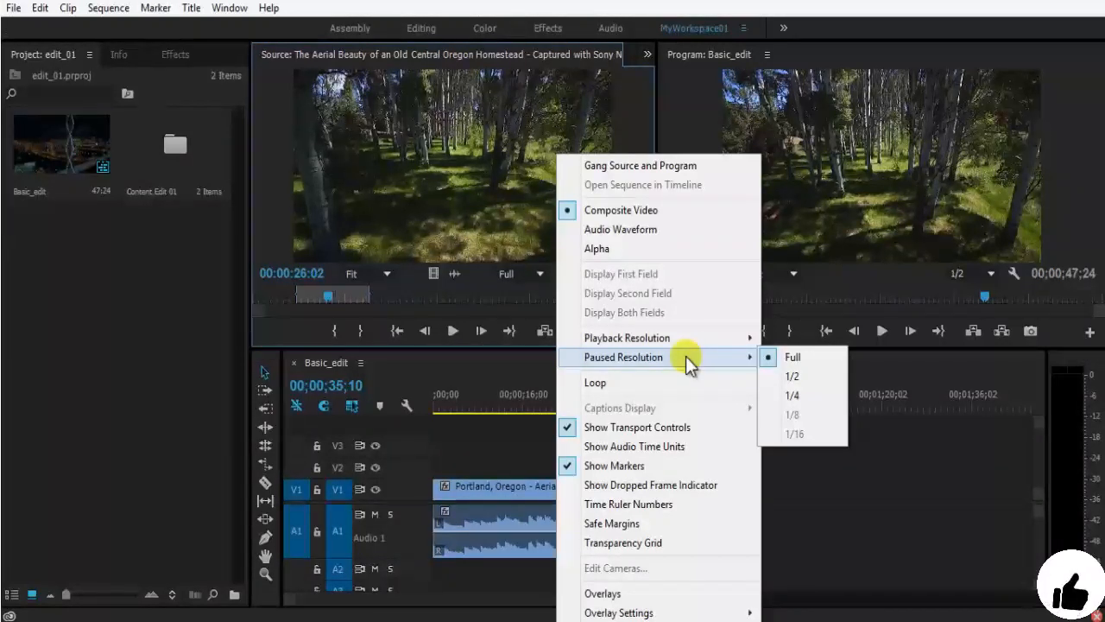
{"action": "left_click", "coordinate": [816, 378]}
- Review the Source Monitor's playback resolution options and play a short part of the clip
{"action": "left_click", "coordinate": [521, 275]}
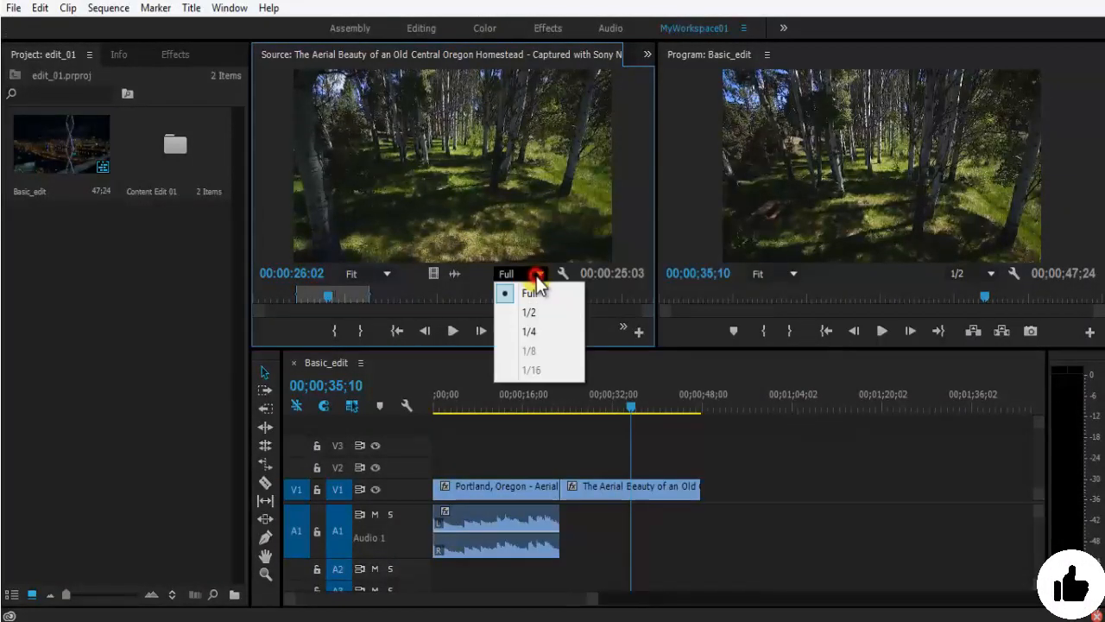
{"action": "left_click", "coordinate": [518, 275]}
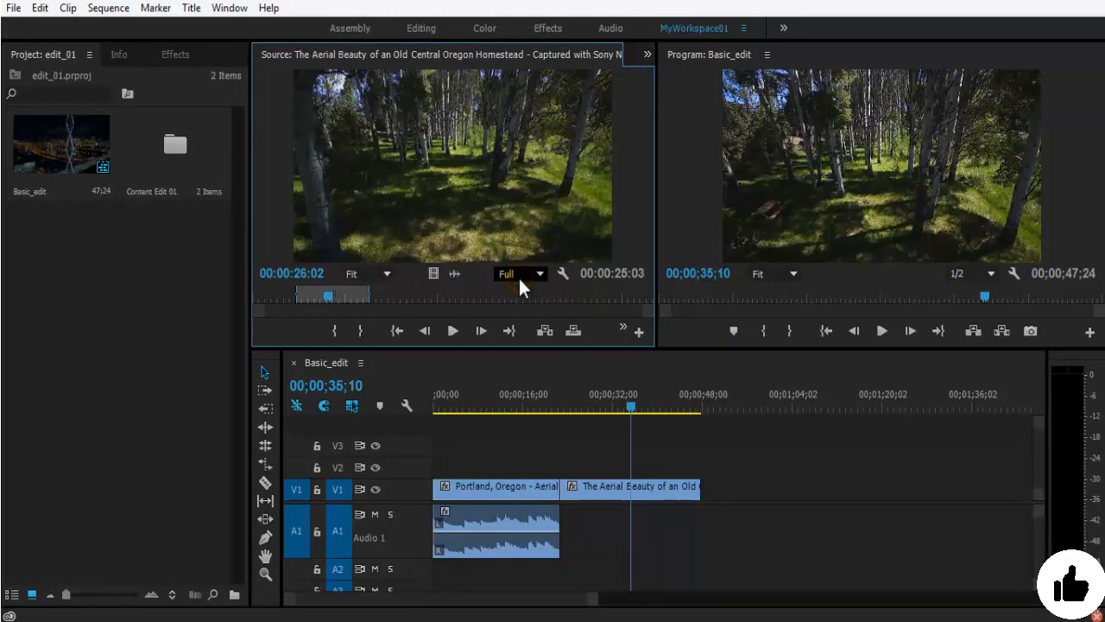
{"action": "left_click", "coordinate": [504, 174]}
{"action": "key", "text": "space"}
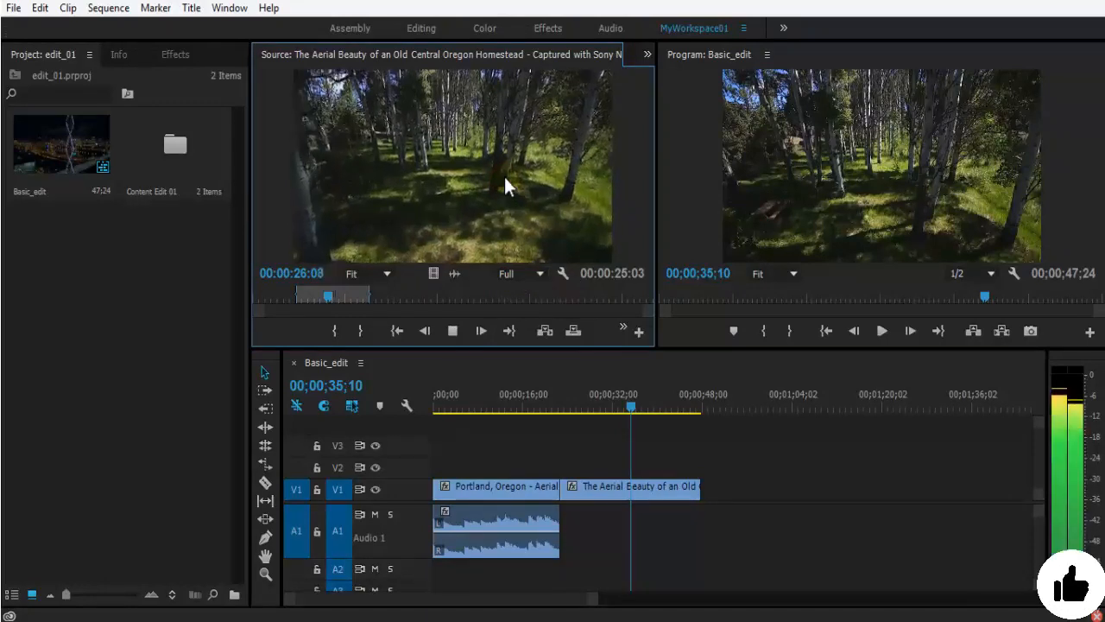
{"action": "key", "text": "space"}
{"action": "left_click", "coordinate": [532, 272]}
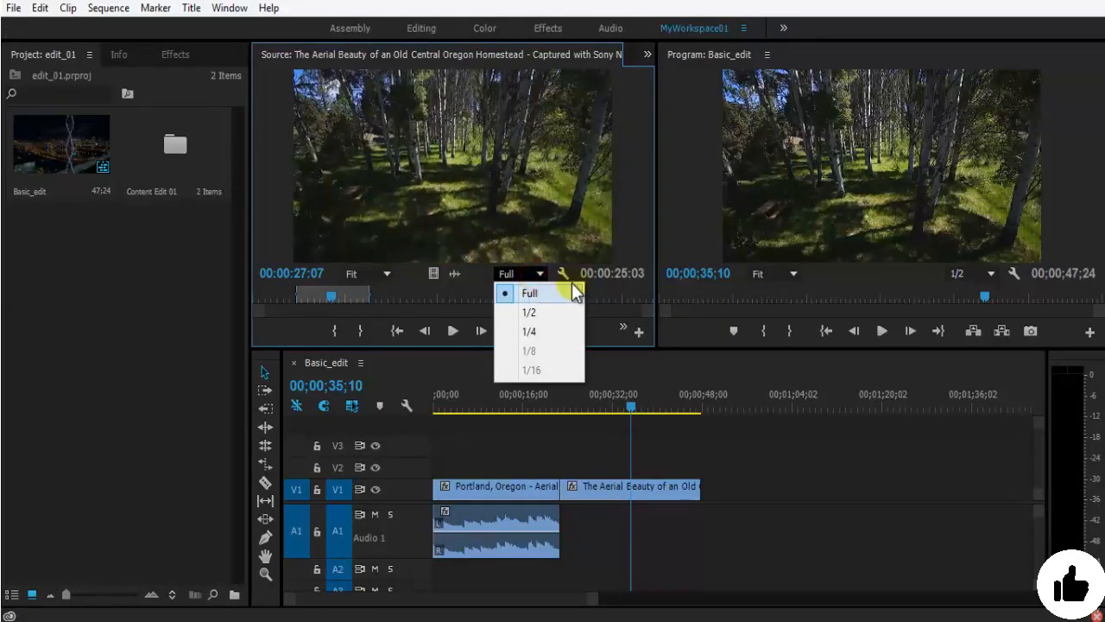
- Turn on the Loop option for the Source Monitor and check that it is enabled in the settings
{"action": "left_click", "coordinate": [565, 275]}
{"action": "left_click", "coordinate": [623, 358]}
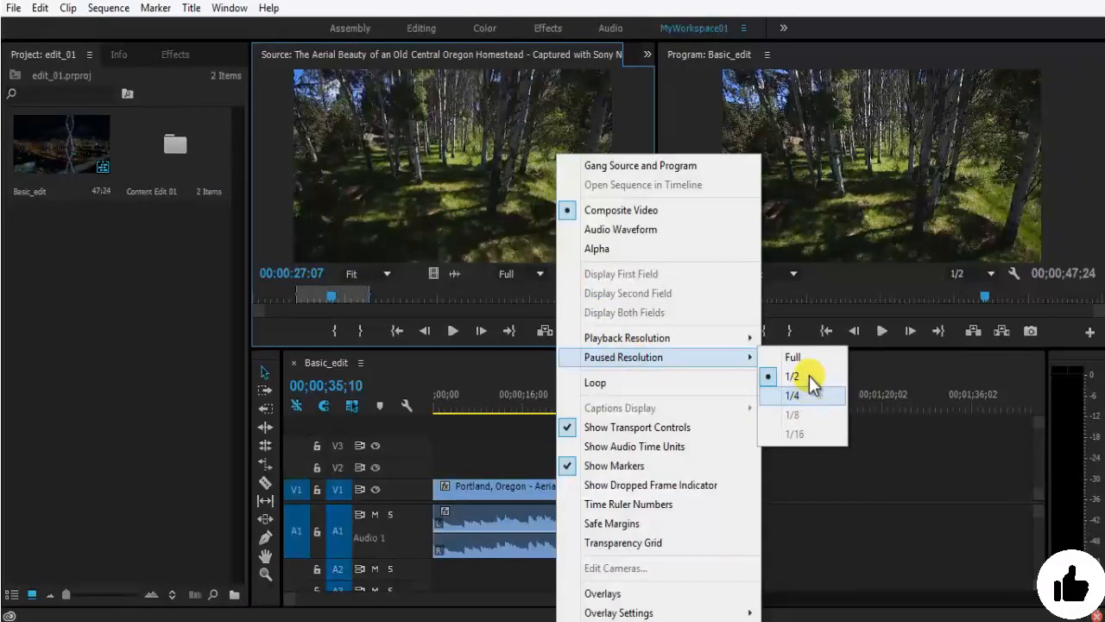
{"action": "left_click", "coordinate": [715, 388]}
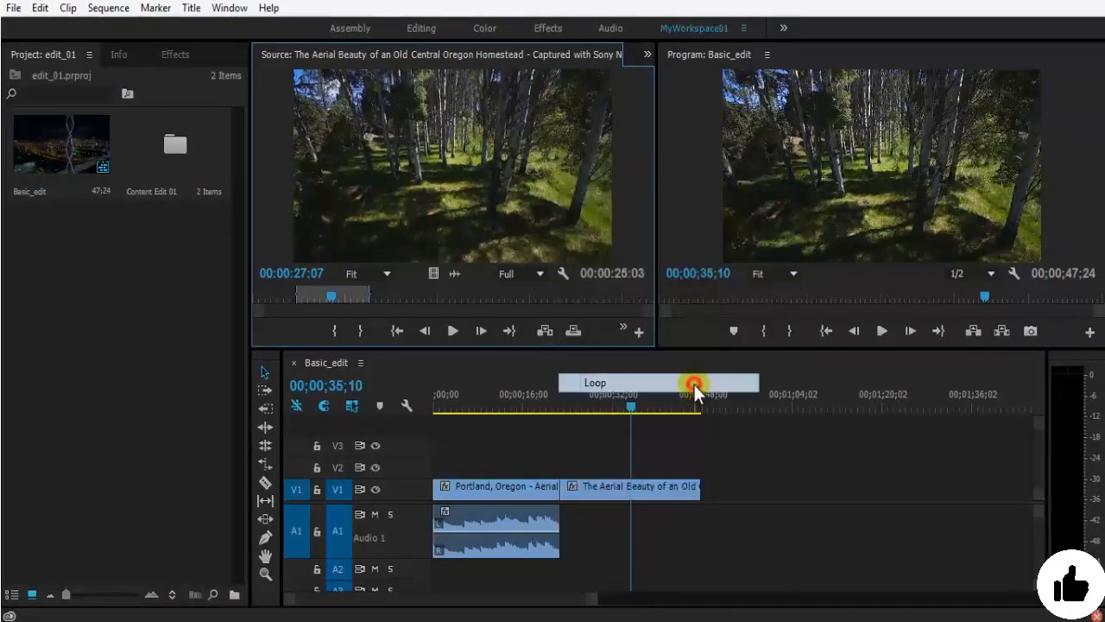
{"action": "left_click", "coordinate": [563, 273]}
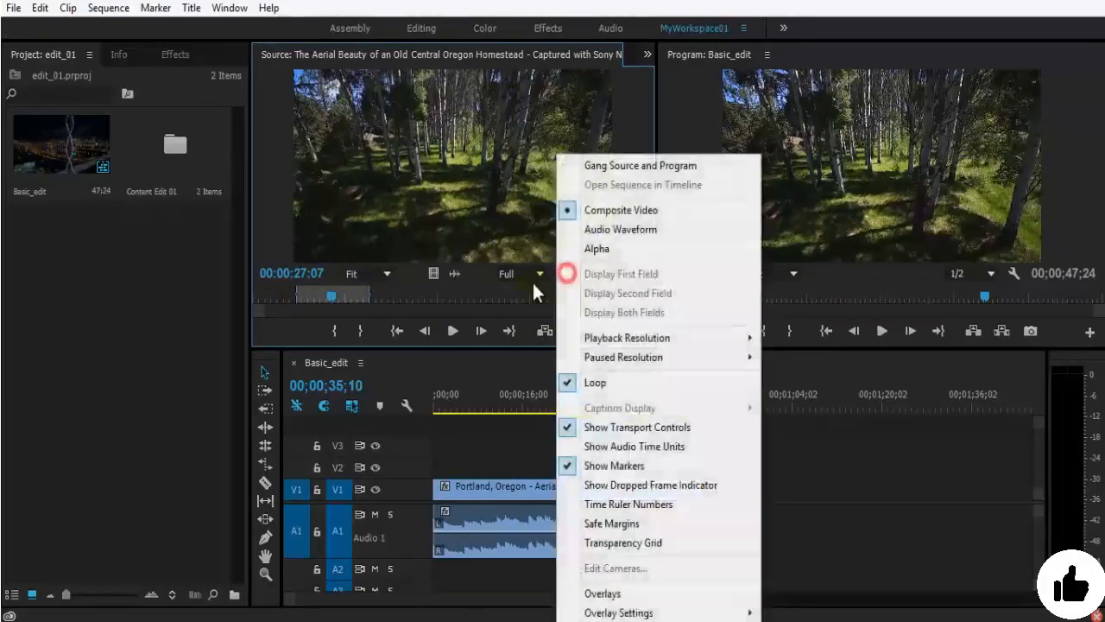
{"action": "left_click", "coordinate": [406, 222]}
- Play the source clip from just before its Out point several times to test looping between In and Out
{"action": "key", "text": "space"}
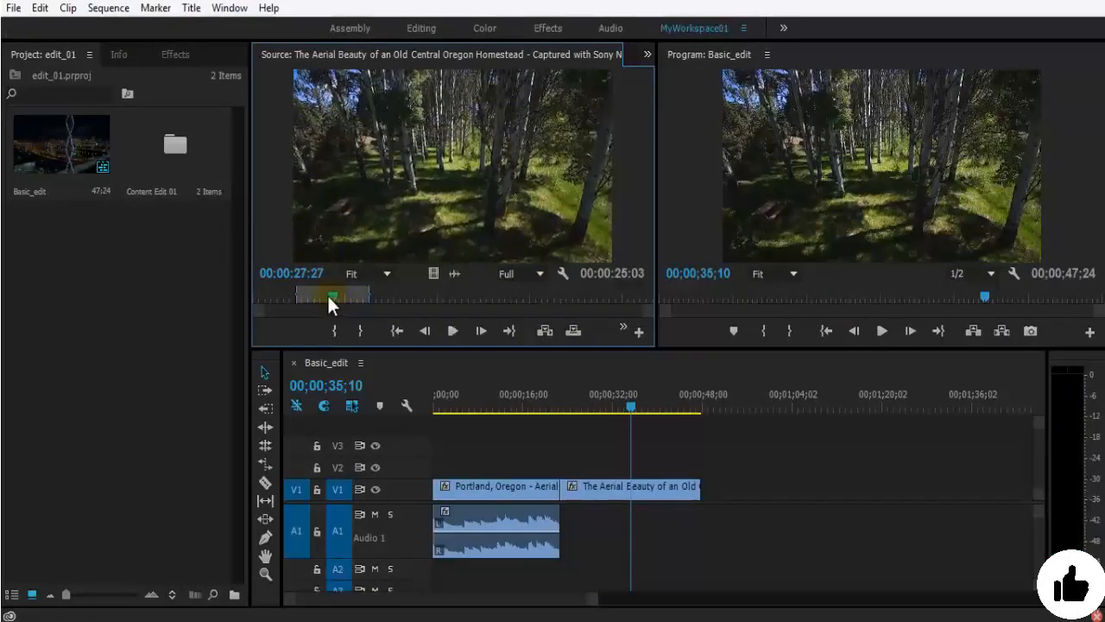
{"action": "left_click", "coordinate": [358, 296]}
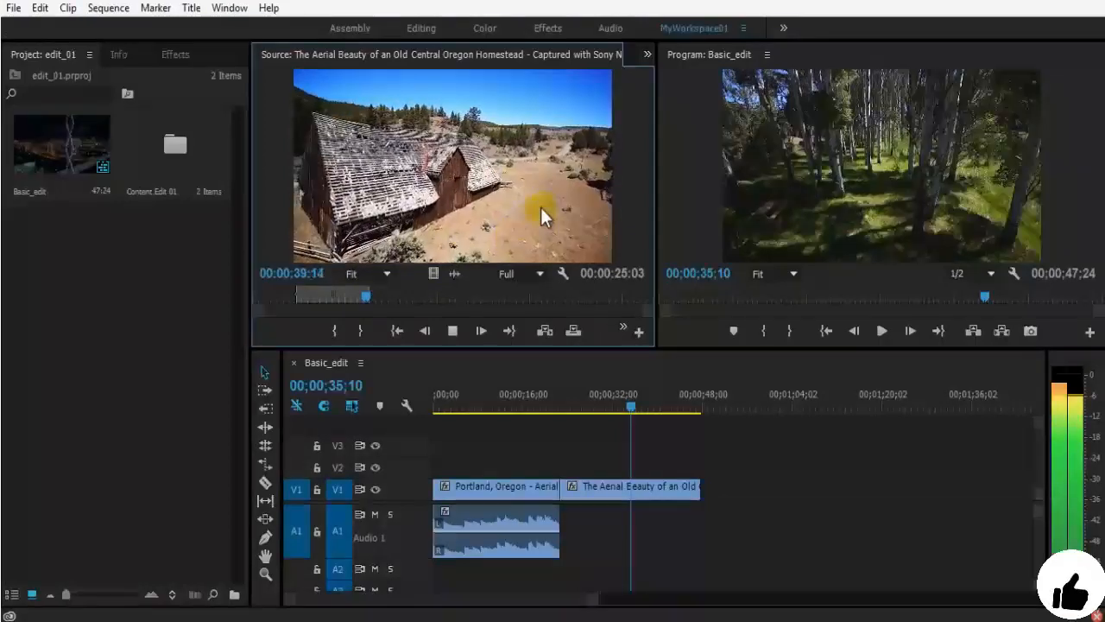
{"action": "left_click", "coordinate": [334, 331]}
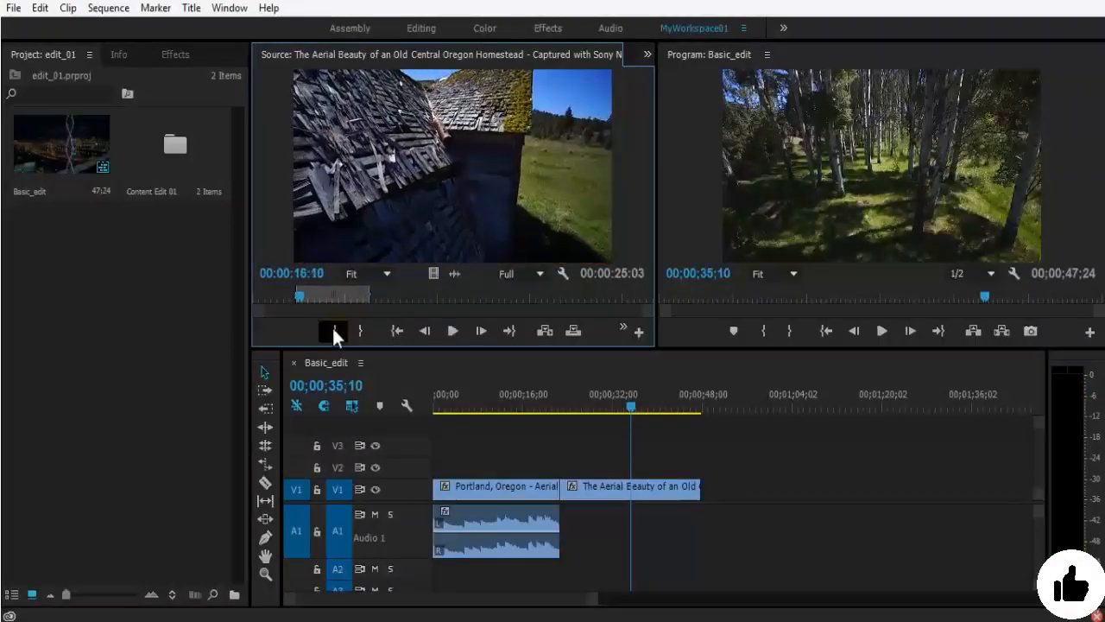
{"action": "left_click", "coordinate": [361, 299]}
{"action": "left_click", "coordinate": [453, 330]}
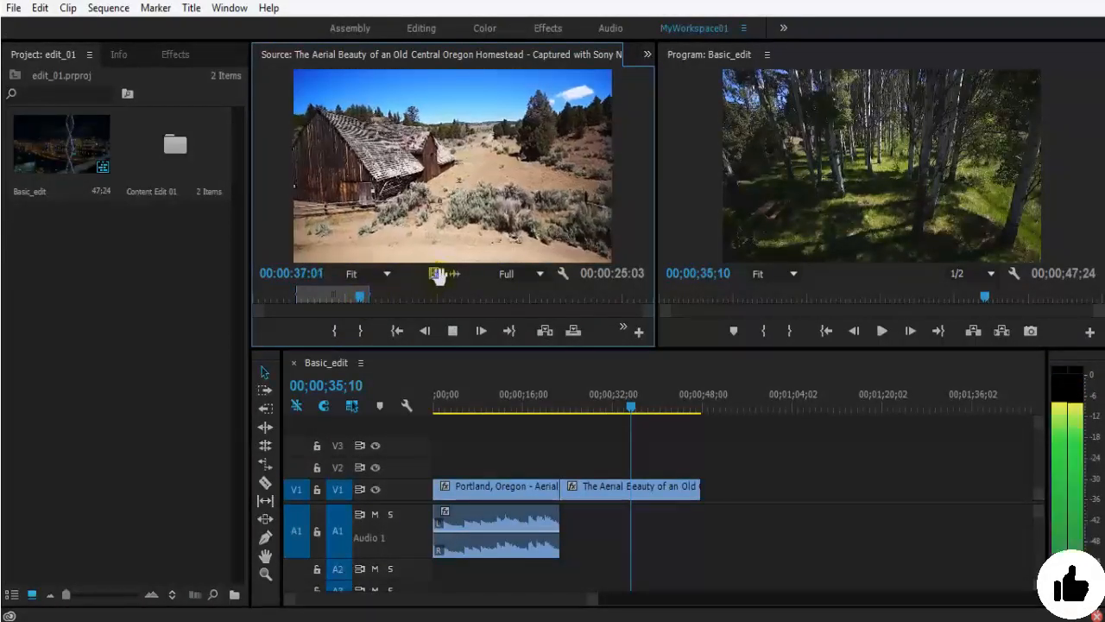
{"action": "key", "text": "space"}
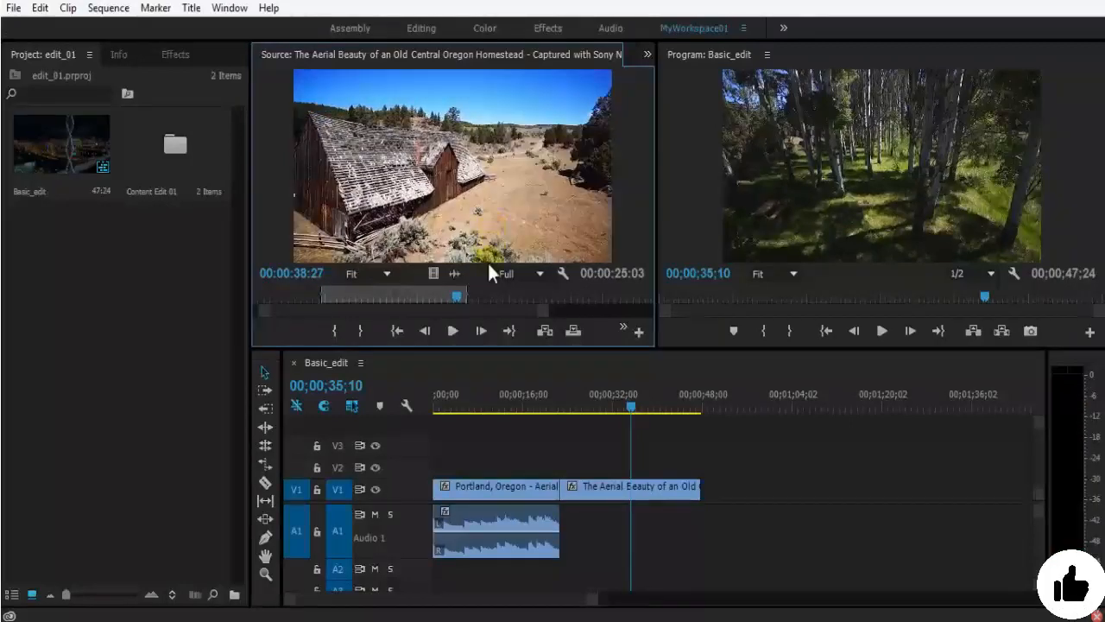
{"action": "key", "text": "space"}
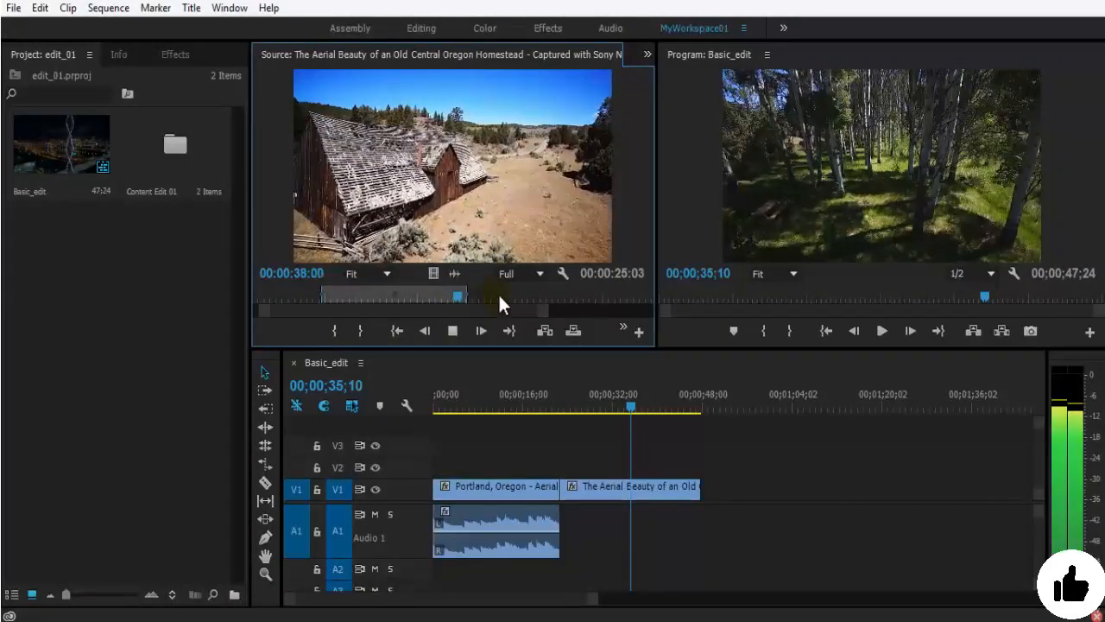
{"action": "key", "text": "space"}
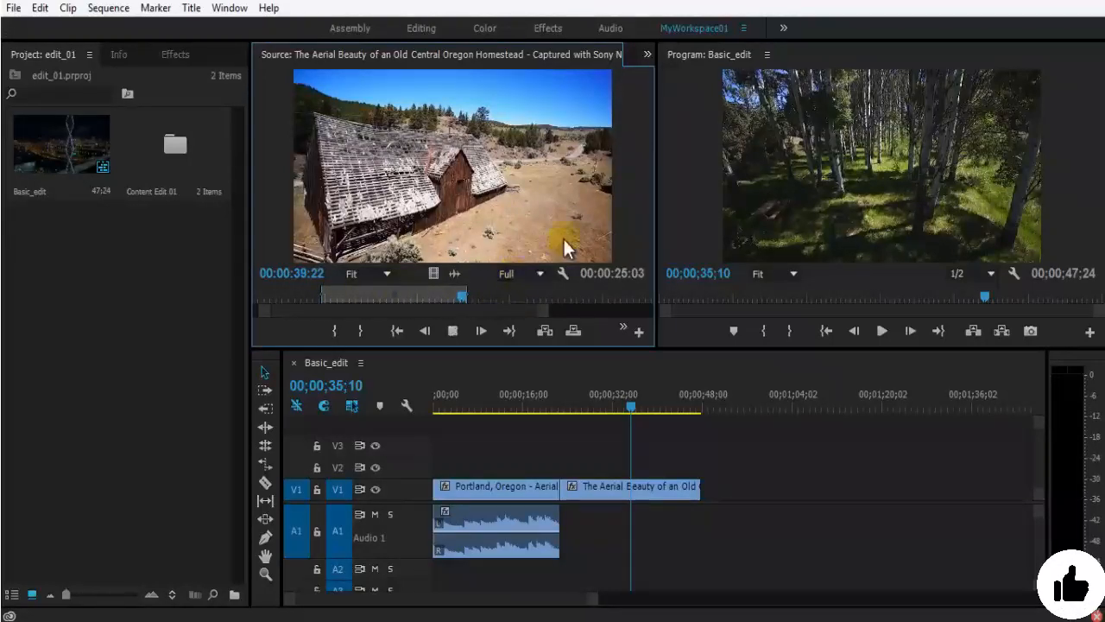
{"action": "key", "text": "space"}
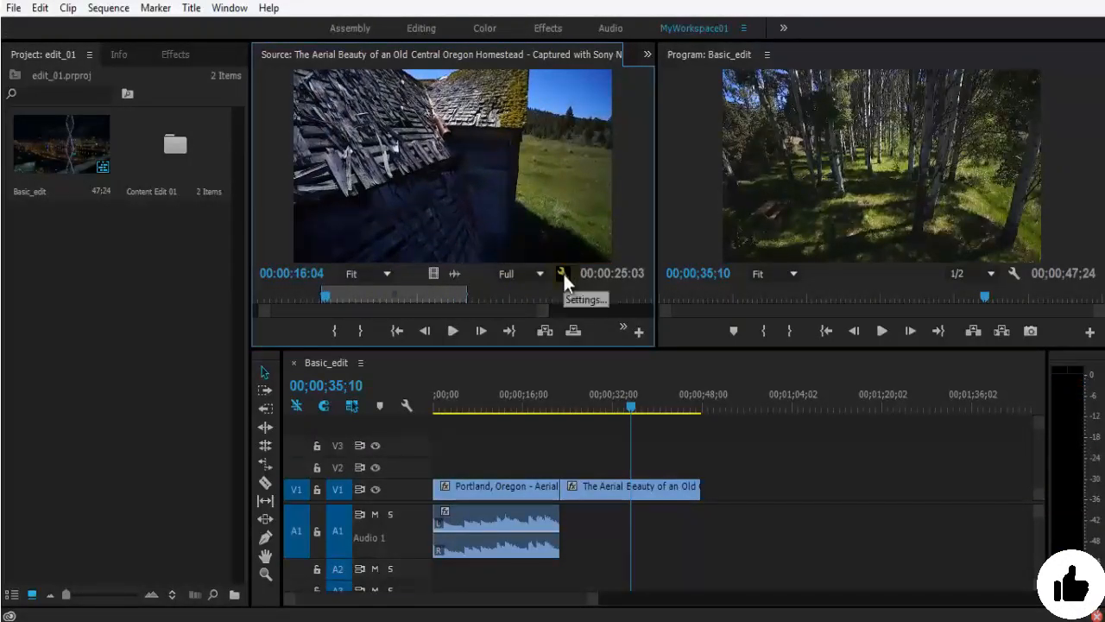
- Turn off the Source Monitor's Loop option and look over its remaining settings
{"action": "left_click", "coordinate": [562, 272]}
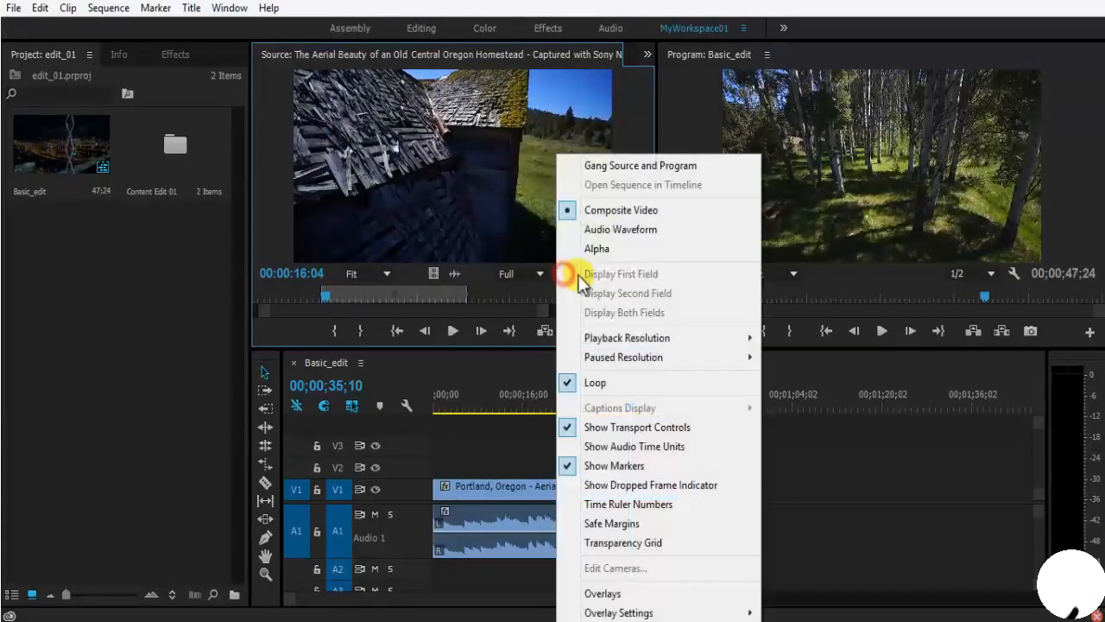
{"action": "left_click", "coordinate": [629, 385]}
{"action": "right_click", "coordinate": [629, 385]}
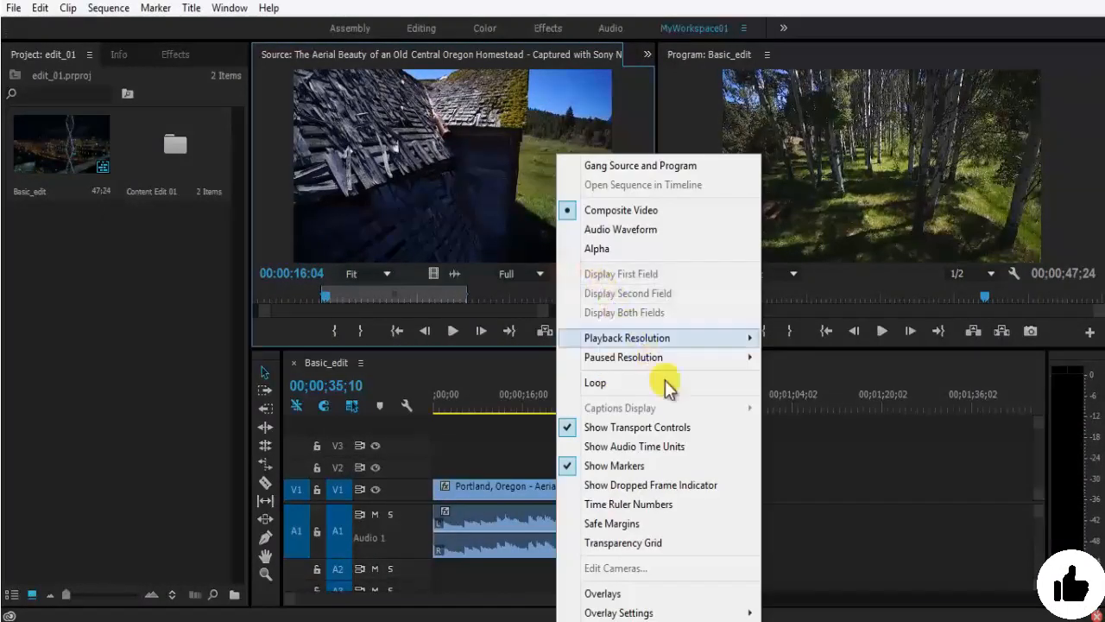
{"action": "left_click", "coordinate": [701, 424]}
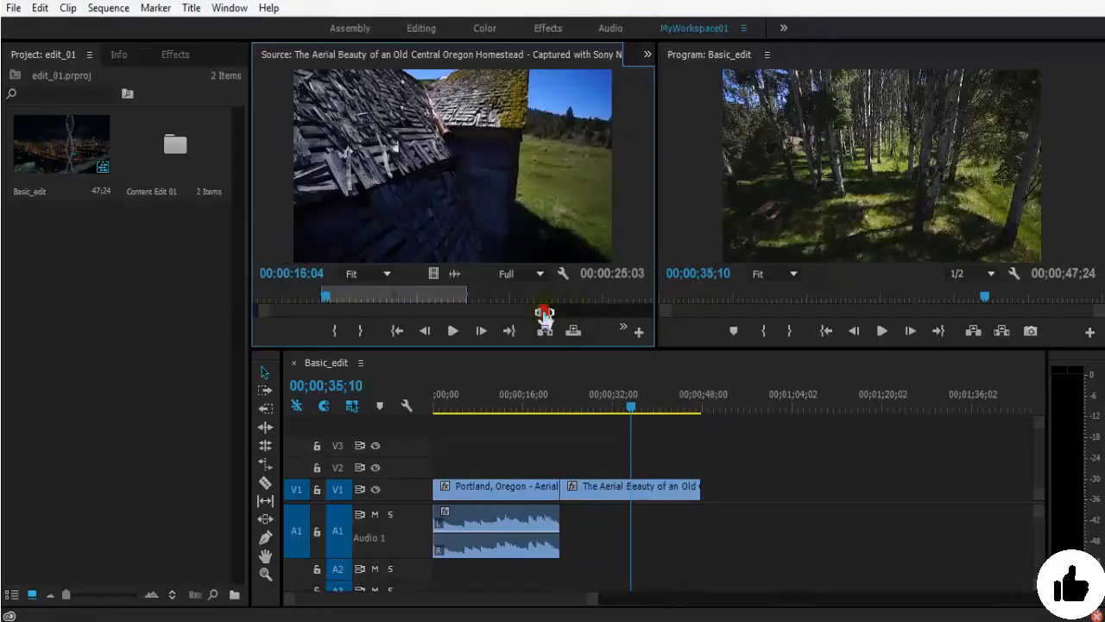
- Move the Source Monitor playhead to 00:00:24:18 and show the safe margins over the clip
{"action": "left_click_drag", "start_coordinate": [542, 312], "coordinate": [596, 319]}
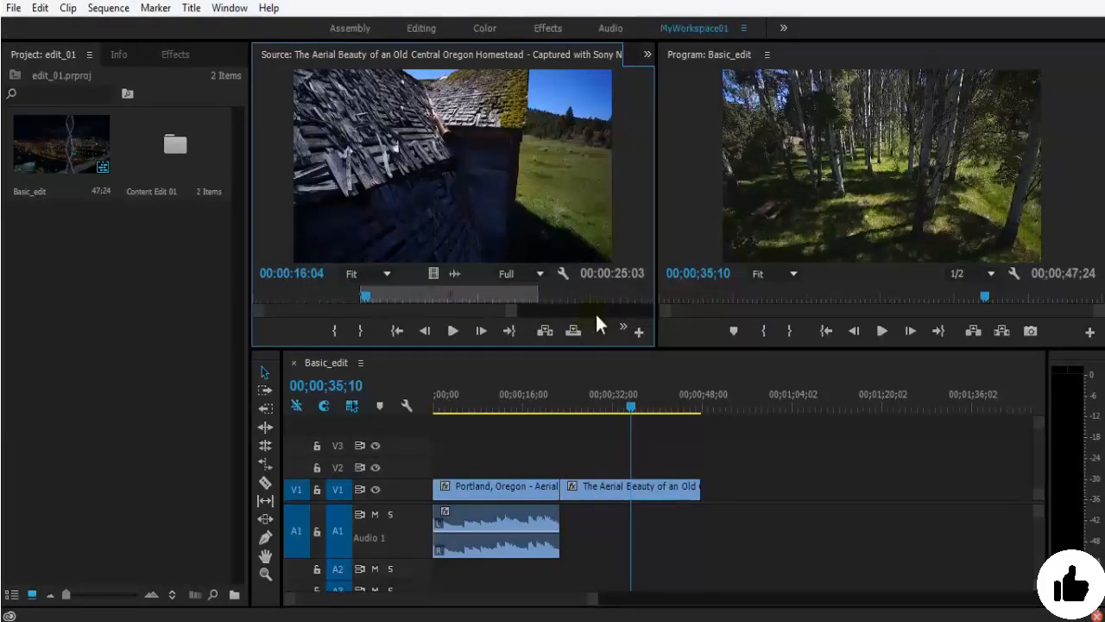
{"action": "left_click", "coordinate": [563, 273]}
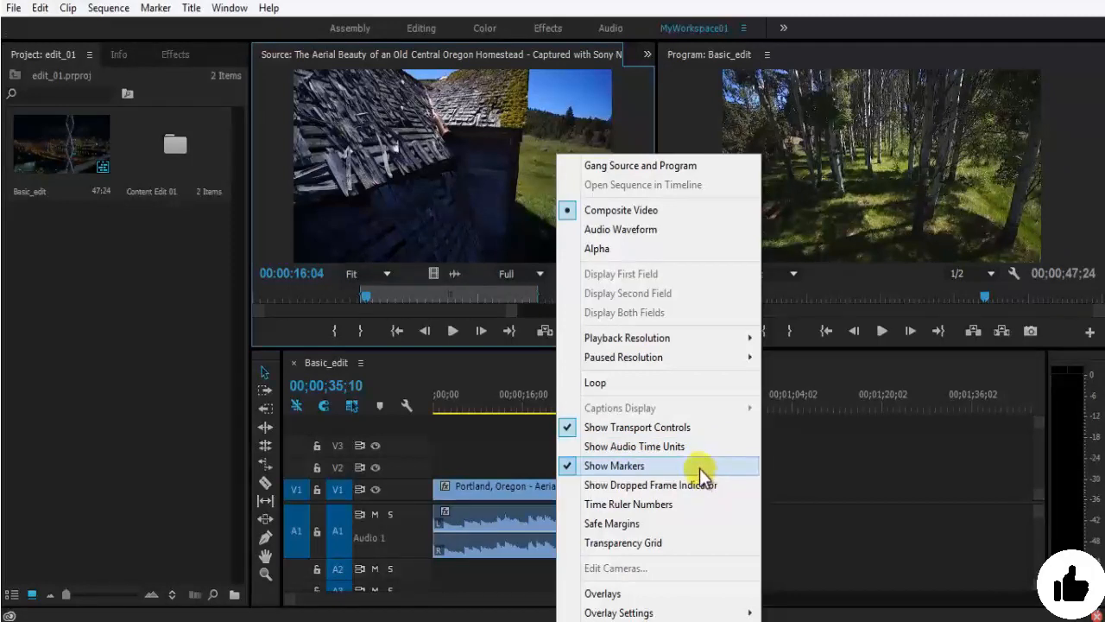
{"action": "left_click", "coordinate": [394, 296]}
{"action": "left_click_drag", "start_coordinate": [393, 295], "coordinate": [424, 297]}
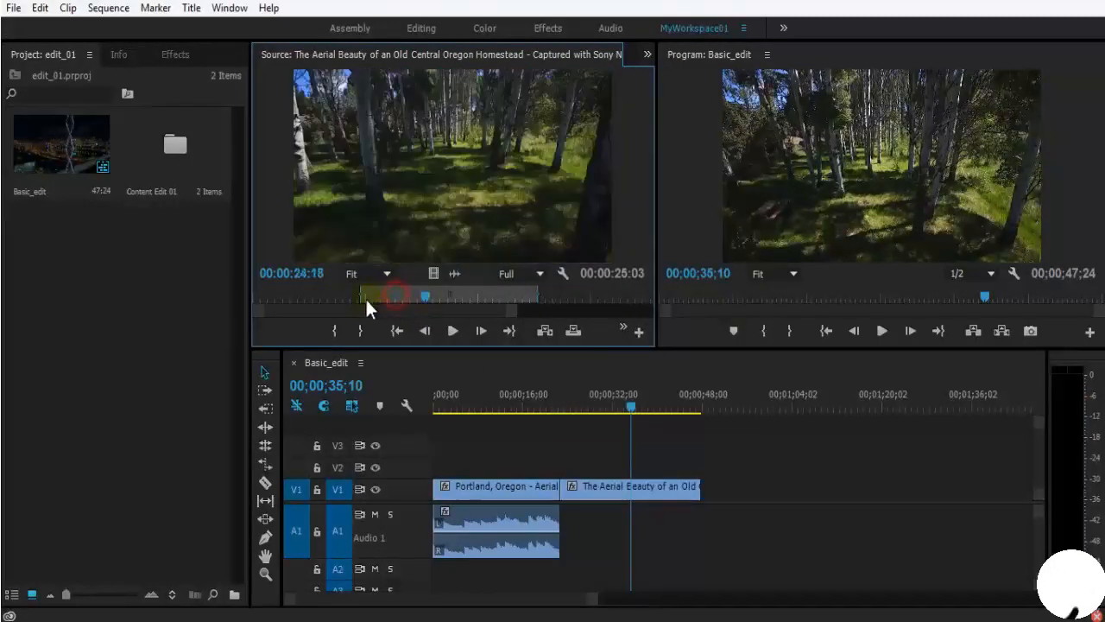
{"action": "left_click", "coordinate": [562, 272]}
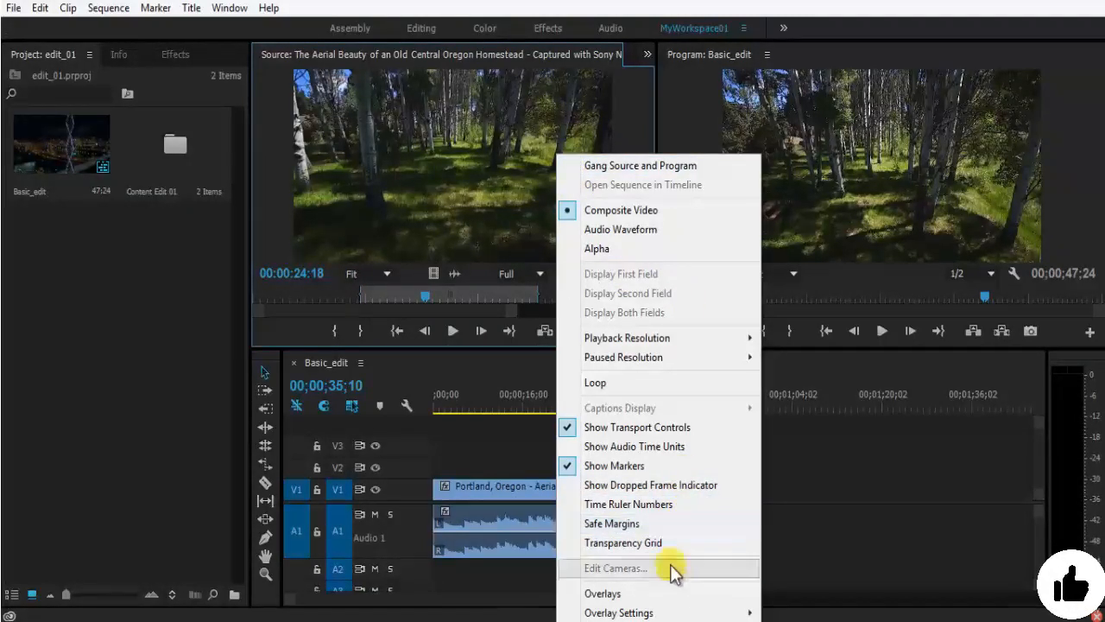
{"action": "left_click", "coordinate": [659, 523]}
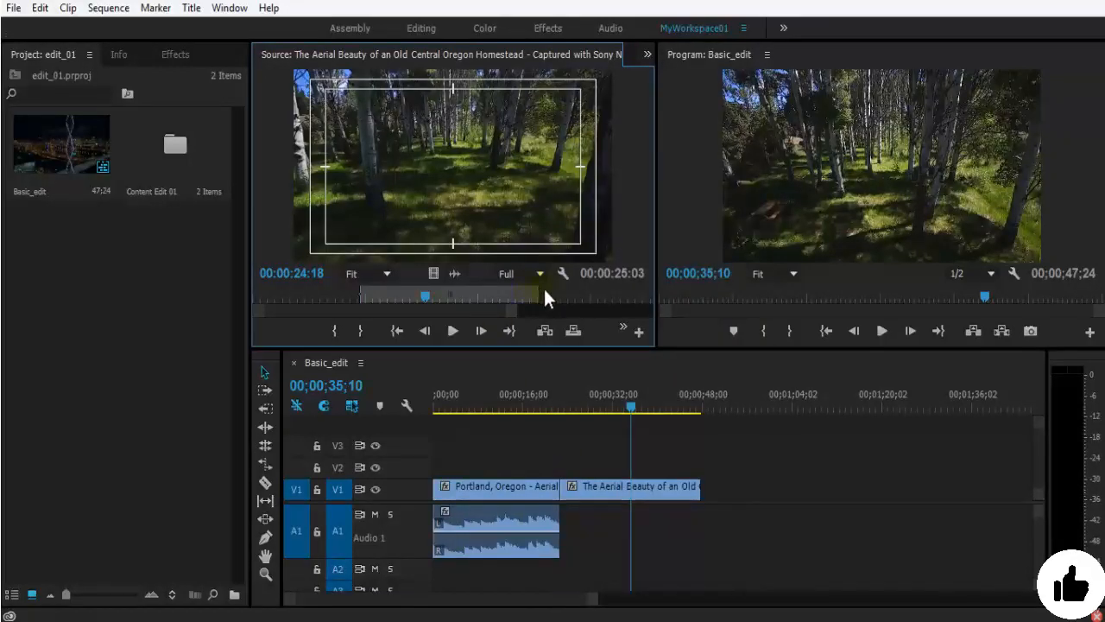
- Turn off the Source Monitor's safe margins, look over its overlay options and save the project
{"action": "left_click", "coordinate": [562, 274]}
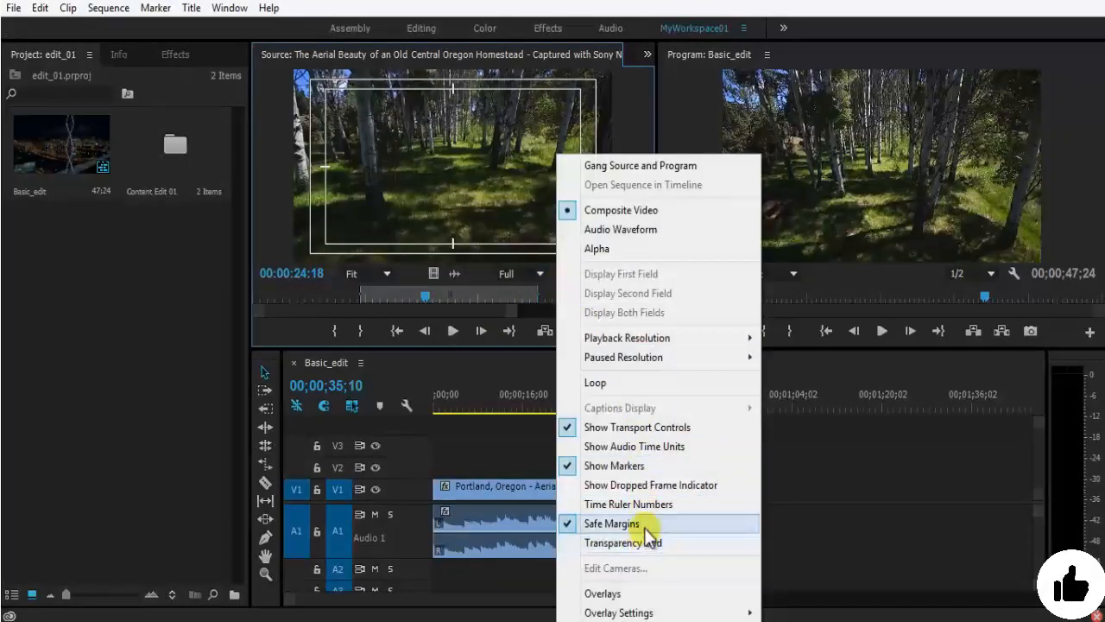
{"action": "left_click", "coordinate": [646, 523]}
{"action": "left_click", "coordinate": [567, 276]}
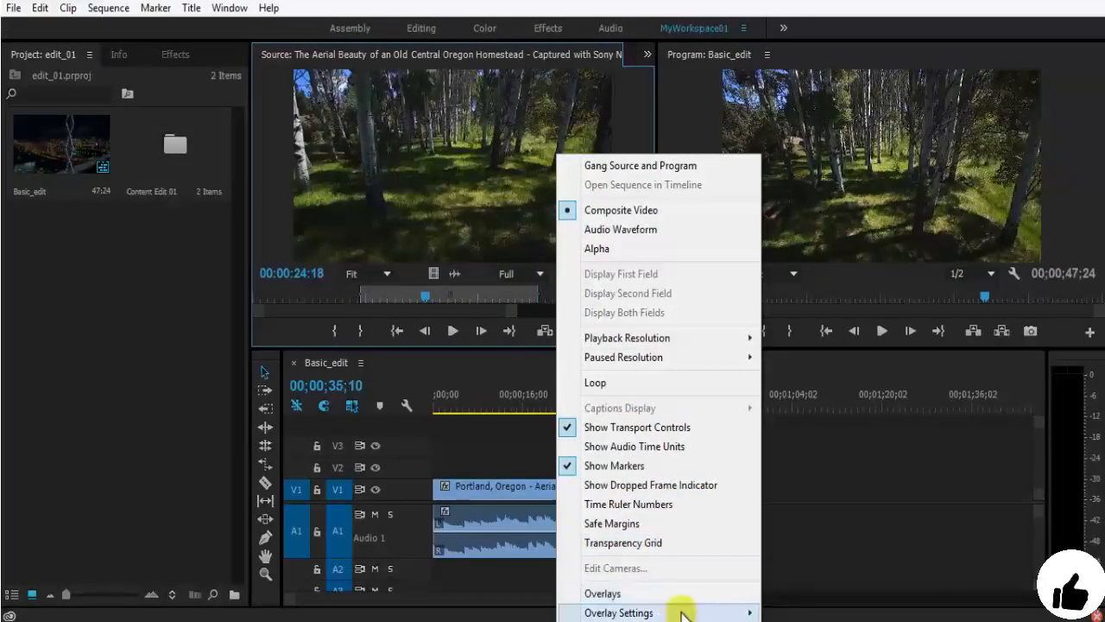
{"action": "mouse_move", "coordinate": [688, 613]}
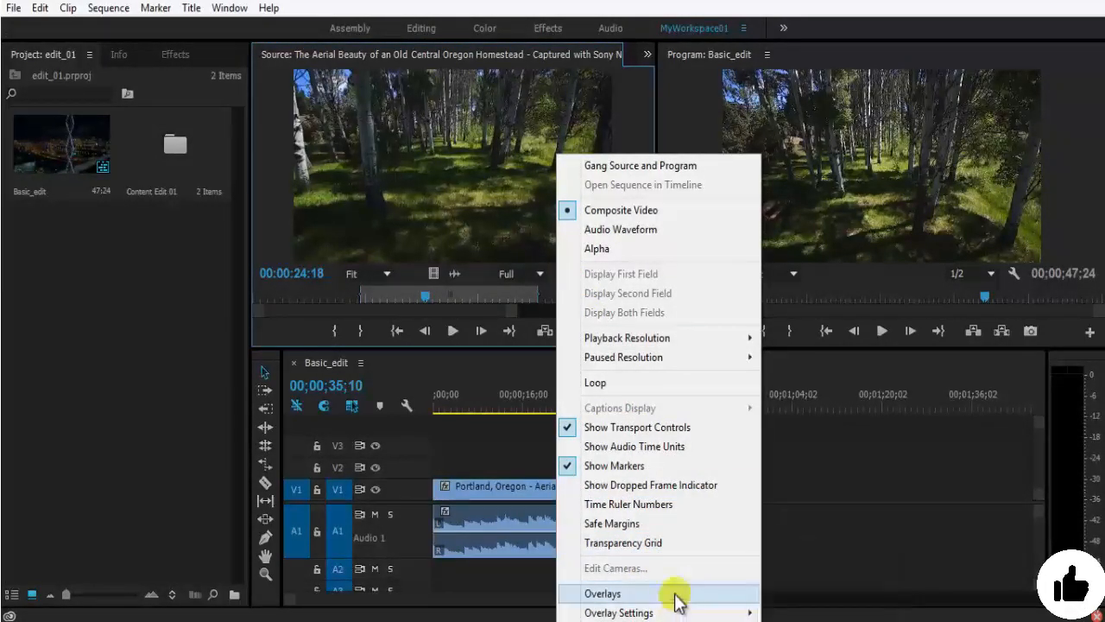
{"action": "left_click", "coordinate": [483, 107]}
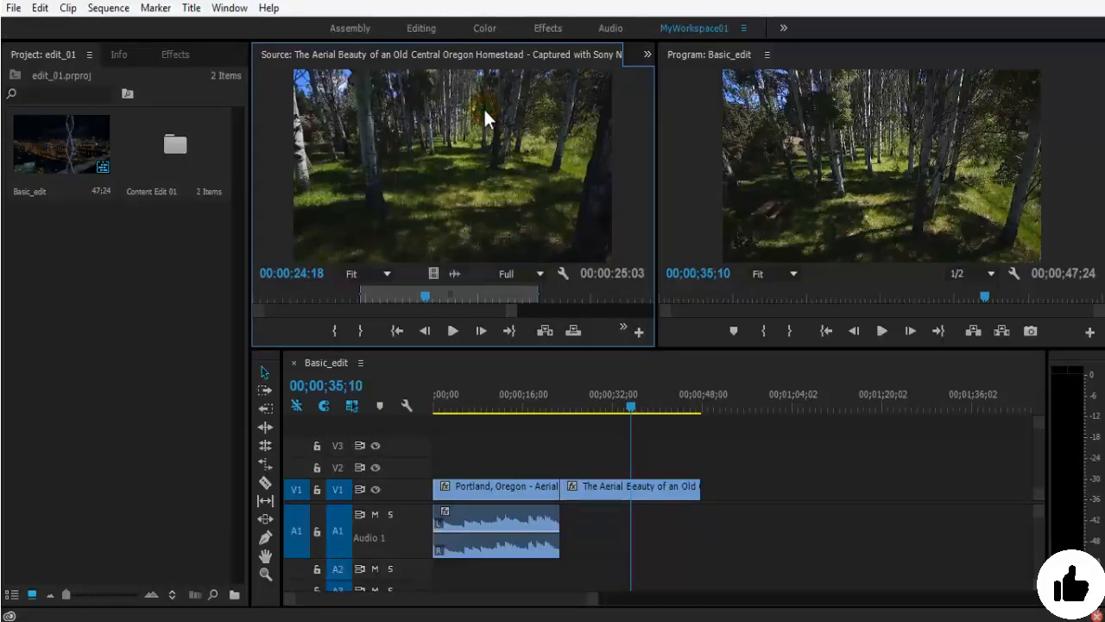
{"action": "key", "text": "ctrl+s"}
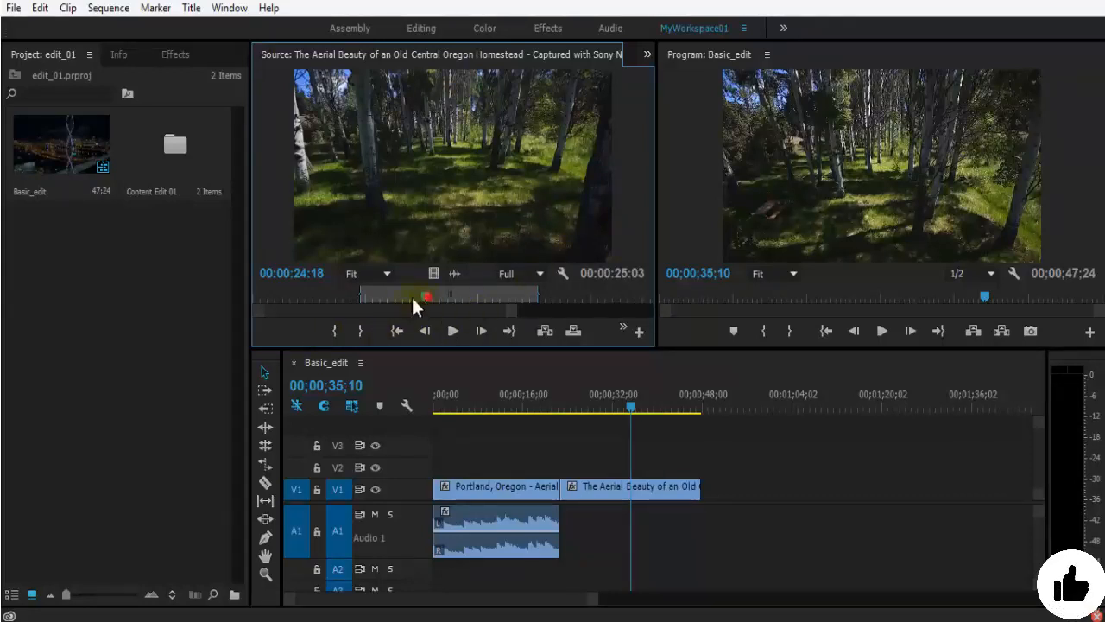
- Play the source clip briefly from about 00:00:33 and widen the Source Monitor's time ruler to show the whole clip
{"action": "left_click_drag", "start_coordinate": [423, 297], "coordinate": [490, 296]}
{"action": "key", "text": "space"}
{"action": "key", "text": "space"}
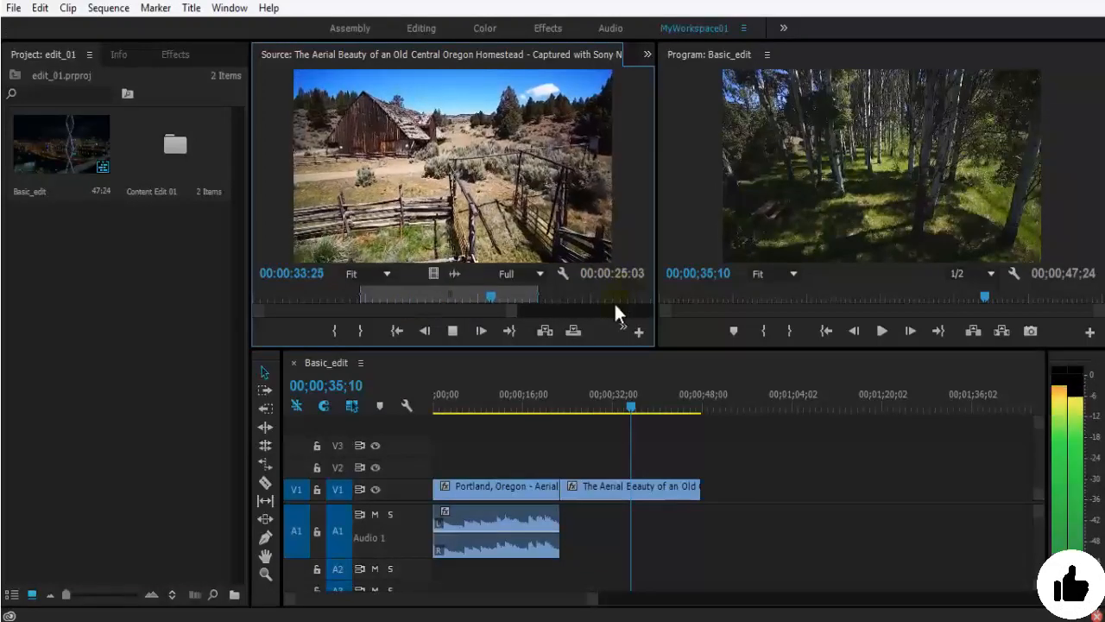
{"action": "left_click_drag", "start_coordinate": [622, 305], "coordinate": [641, 299]}
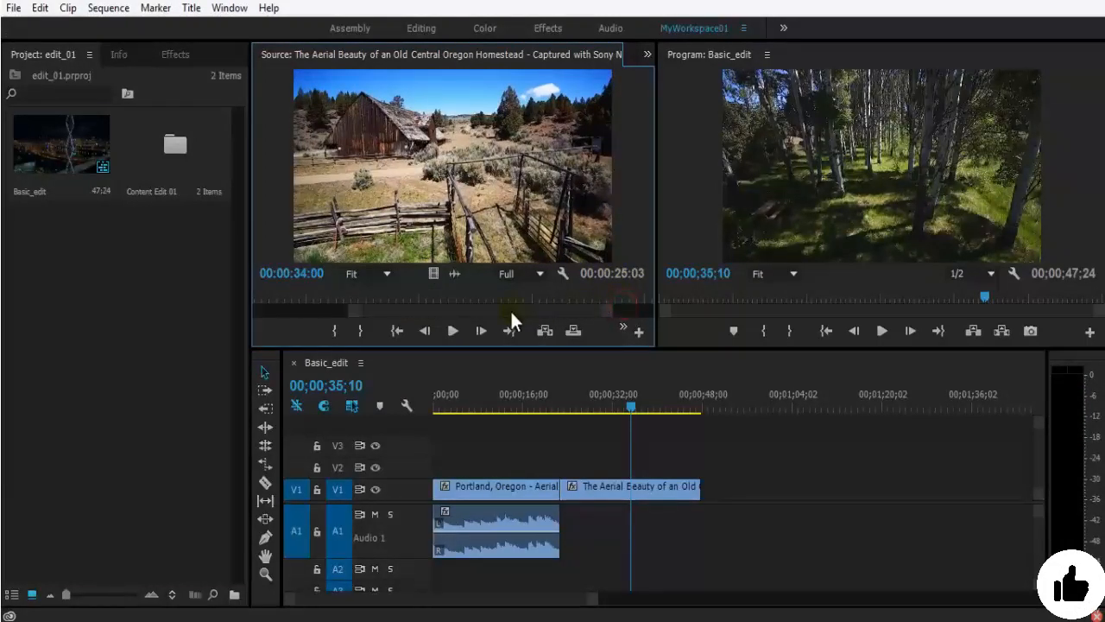
{"action": "left_click_drag", "start_coordinate": [353, 311], "coordinate": [283, 308]}
- Mark a new In point at 00:00:21:17 on the source clip and undo it
{"action": "left_click", "coordinate": [353, 297]}
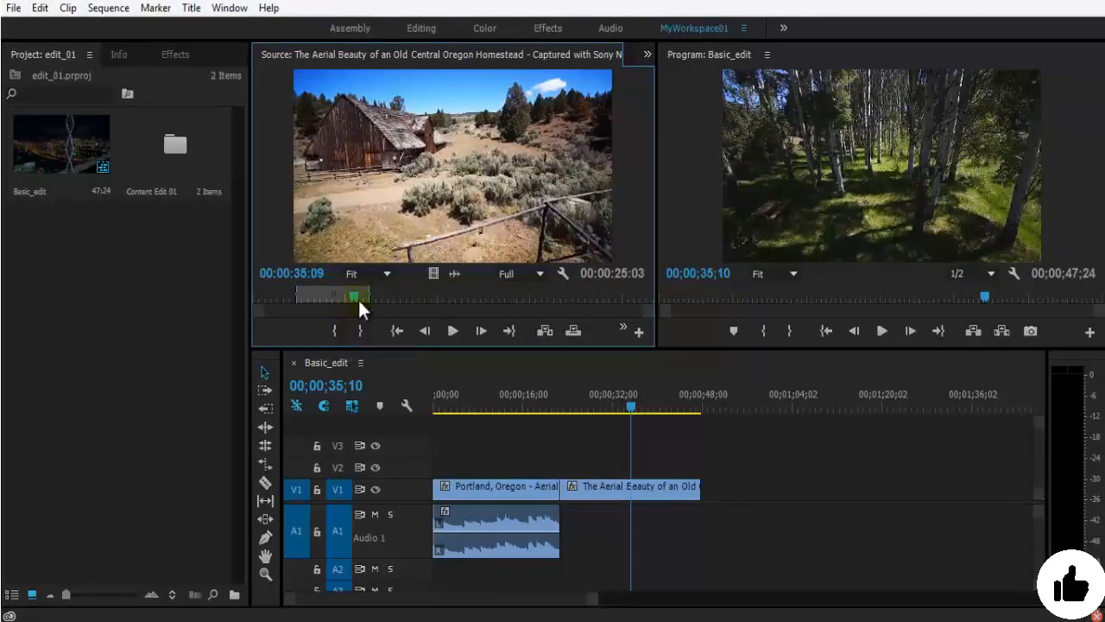
{"action": "left_click_drag", "start_coordinate": [359, 302], "coordinate": [314, 298]}
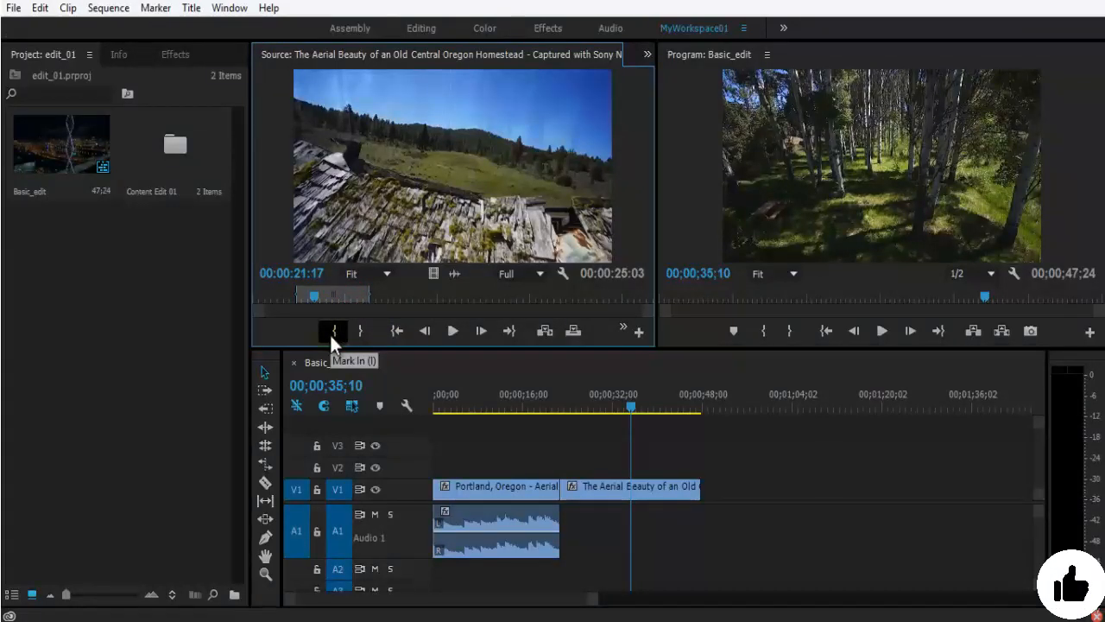
{"action": "left_click", "coordinate": [330, 332]}
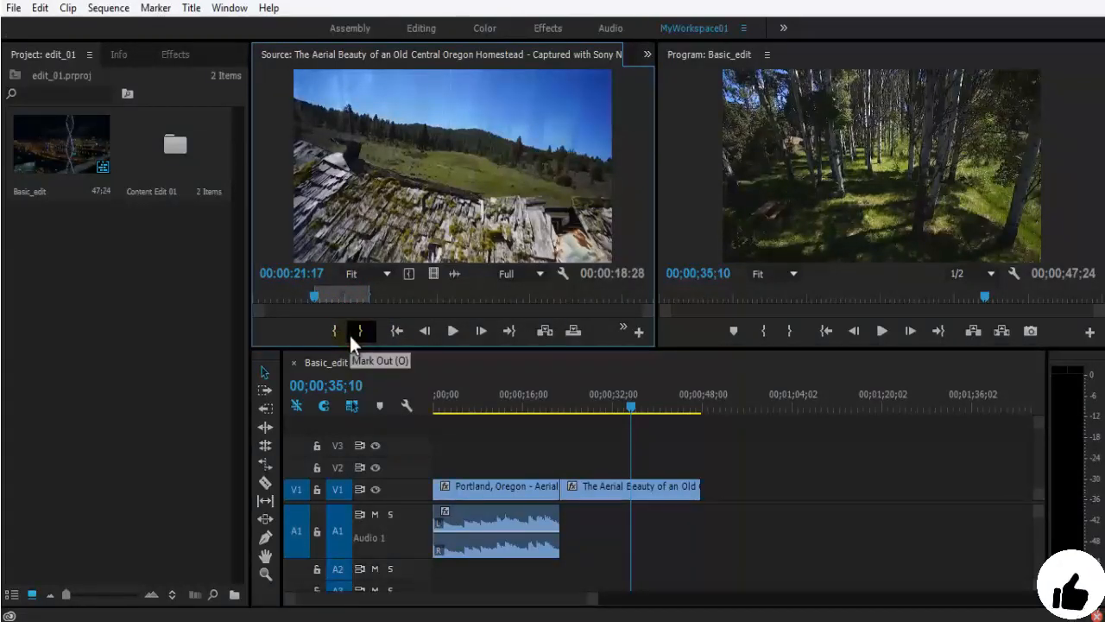
{"action": "key", "text": "ctrl+z"}
- Move the source playhead to 00:00:29:21, jump to the In point and finally to the Out point
{"action": "left_click_drag", "start_coordinate": [312, 294], "coordinate": [337, 293]}
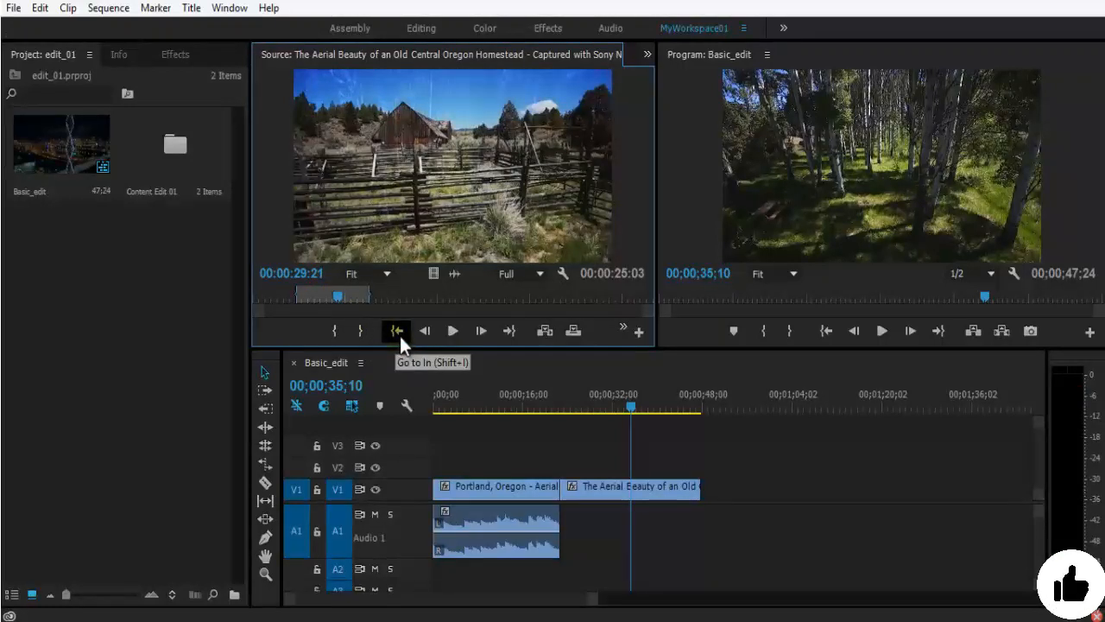
{"action": "left_click", "coordinate": [397, 332]}
{"action": "left_click", "coordinate": [511, 331]}
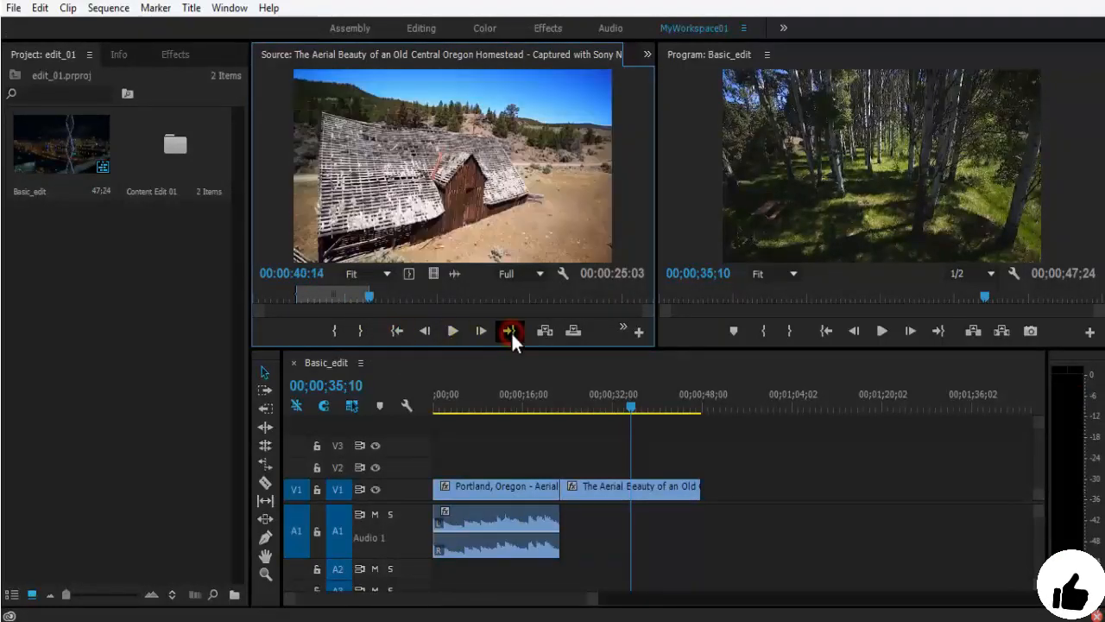
- Step the source clip back frame by frame from the Out point to 00:00:40:02
{"action": "double_click", "coordinate": [424, 330]}
{"action": "left_click", "coordinate": [424, 331]}
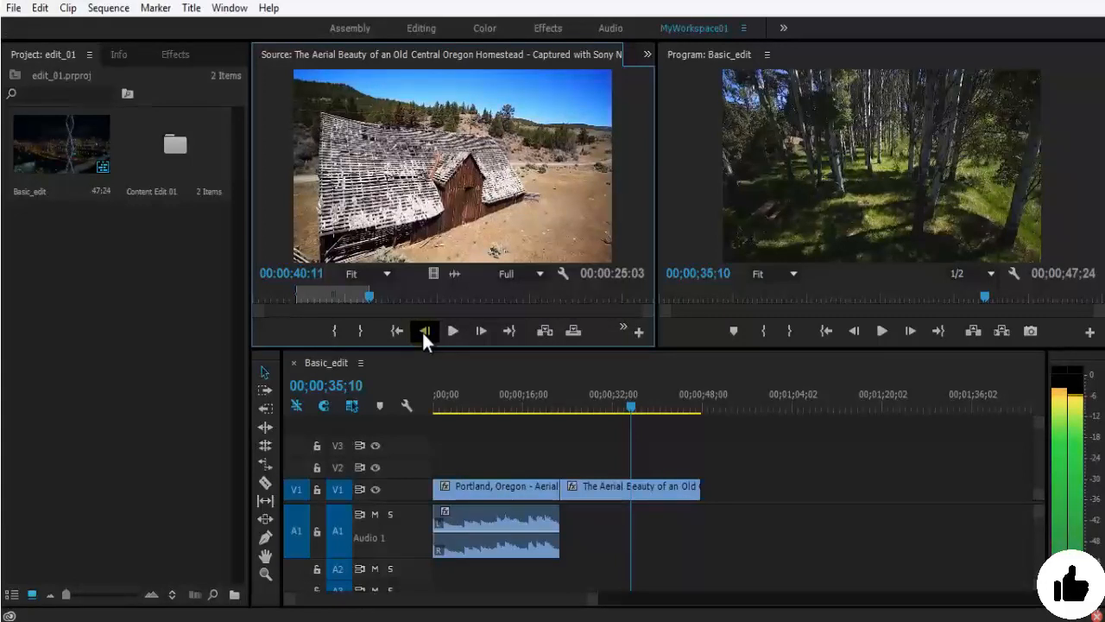
{"action": "left_click", "coordinate": [423, 330]}
{"action": "double_click", "coordinate": [424, 331]}
{"action": "double_click", "coordinate": [424, 330]}
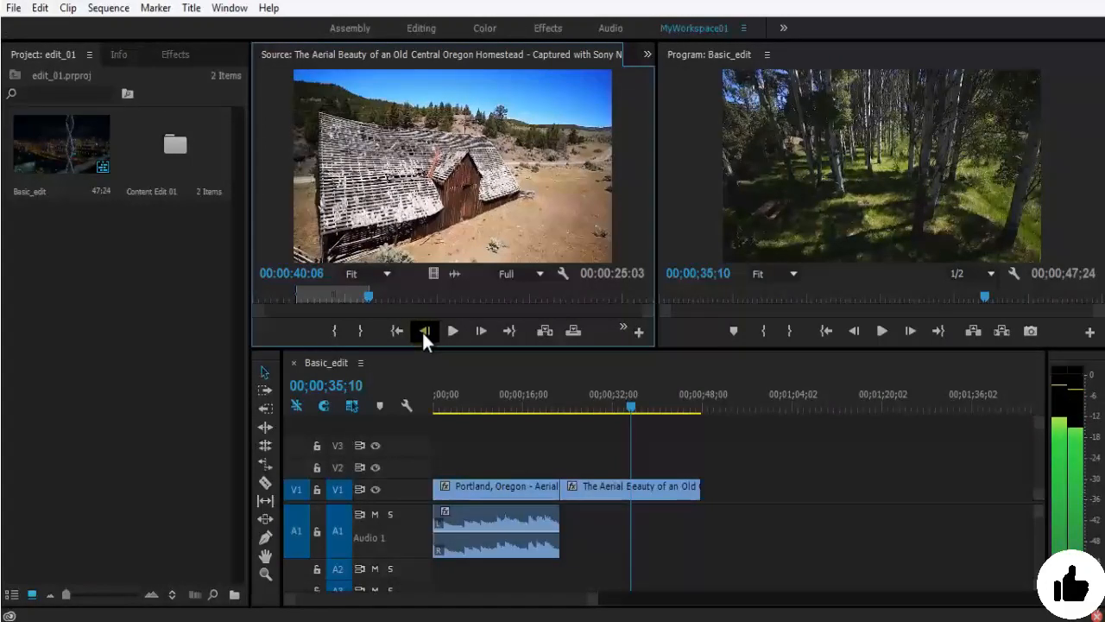
{"action": "left_click", "coordinate": [424, 331]}
{"action": "double_click", "coordinate": [424, 330]}
{"action": "left_click", "coordinate": [421, 330]}
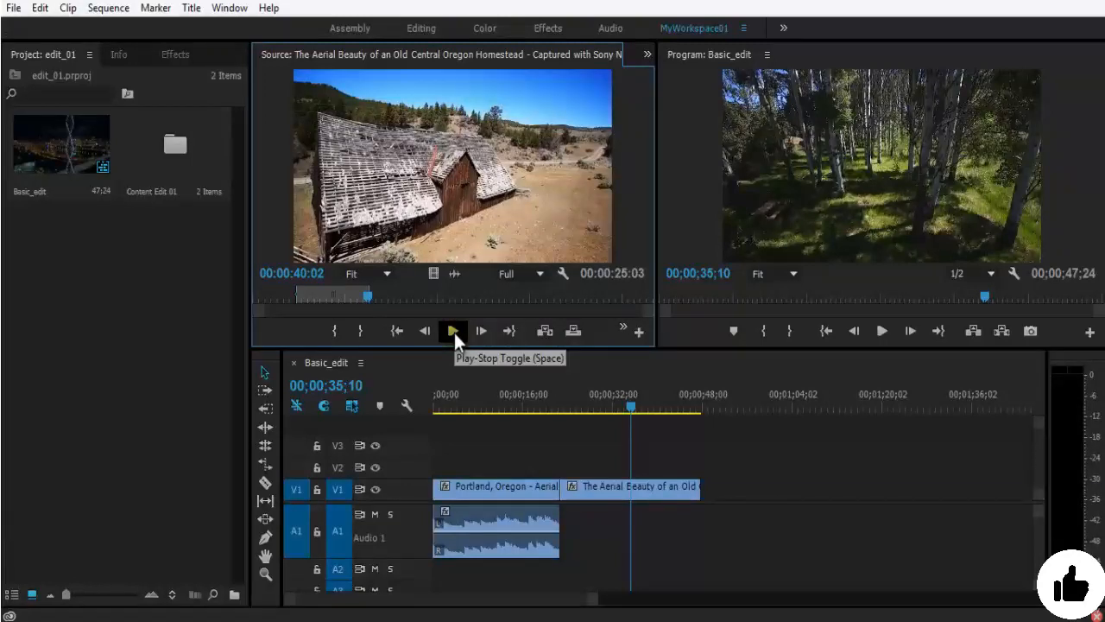
- Play and stop the source clip twice, starting from 00:00:40:02
{"action": "left_click", "coordinate": [453, 332]}
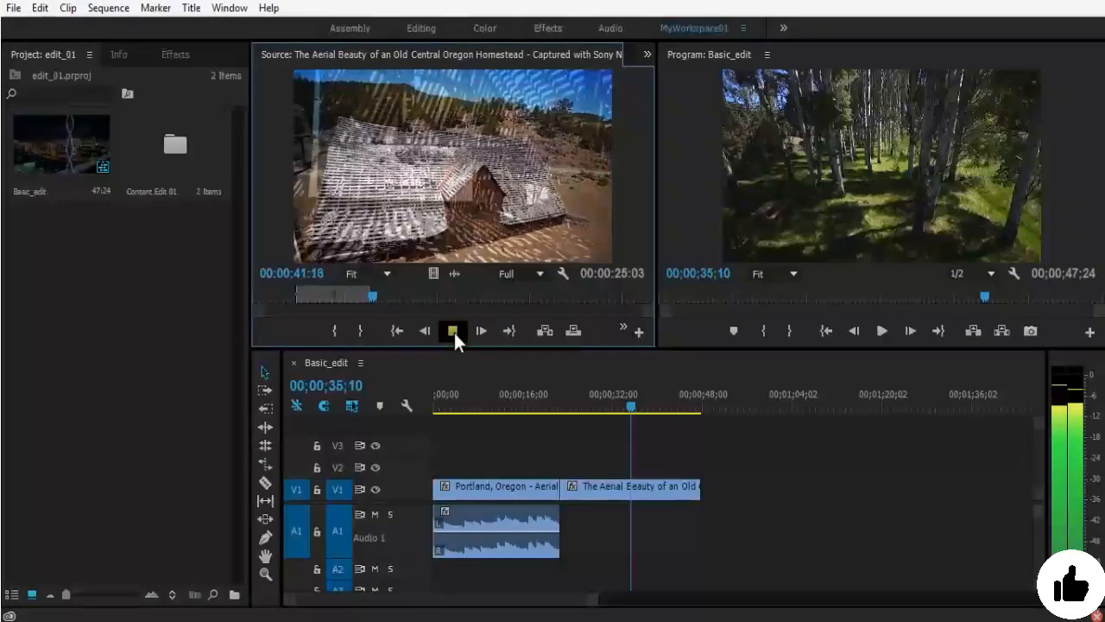
{"action": "left_click", "coordinate": [453, 332]}
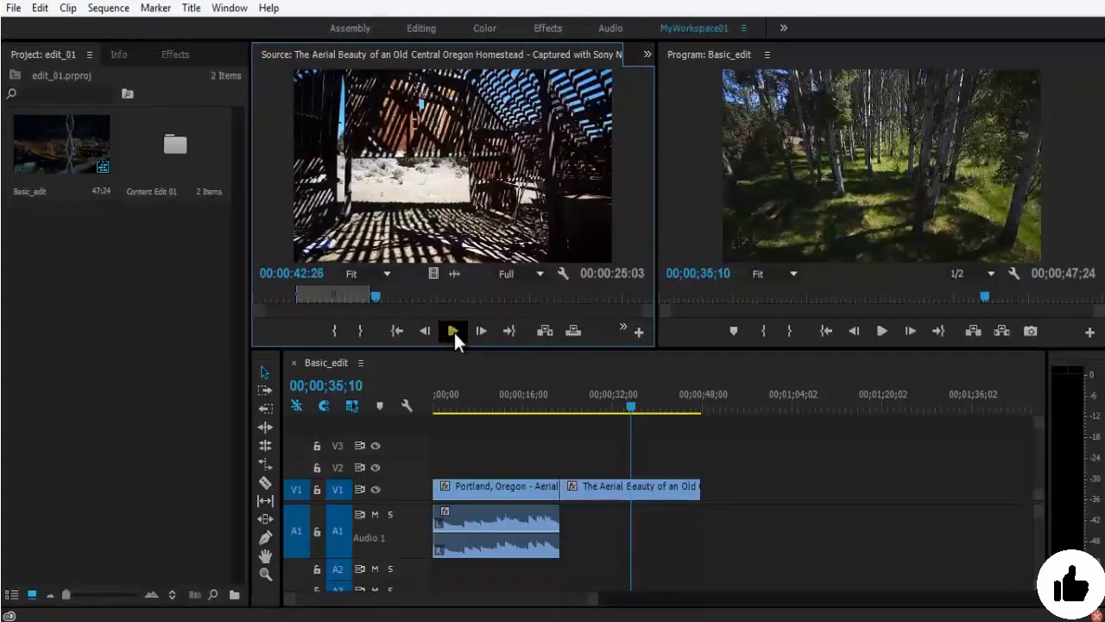
{"action": "left_click", "coordinate": [454, 332]}
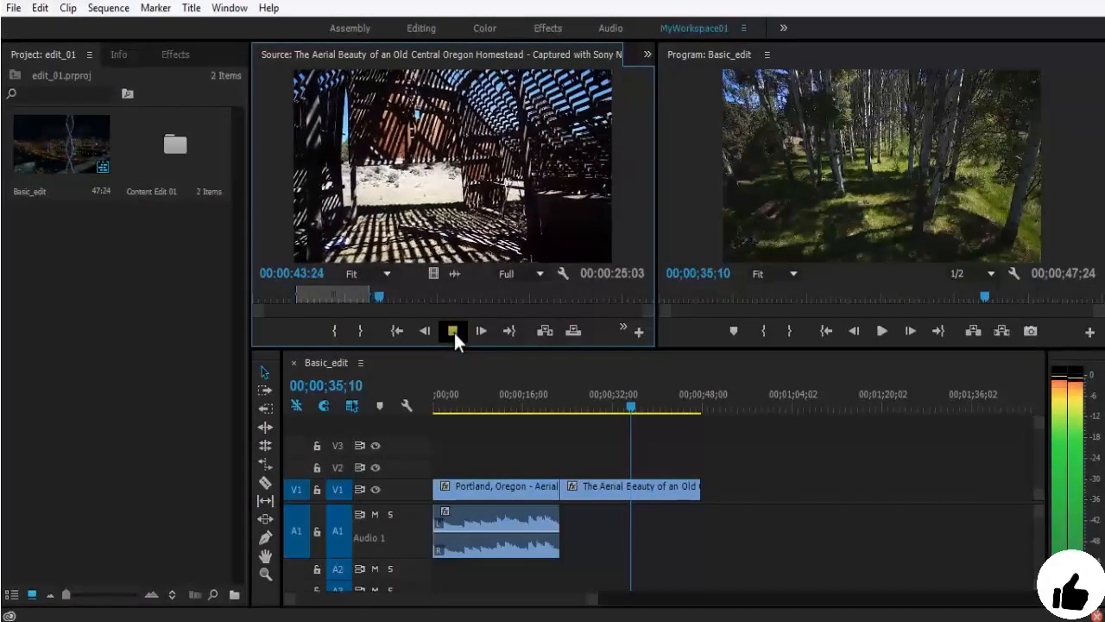
{"action": "left_click", "coordinate": [454, 332]}
- Step the source clip forward several frames, then return its playhead to the Out point
{"action": "left_click", "coordinate": [478, 332]}
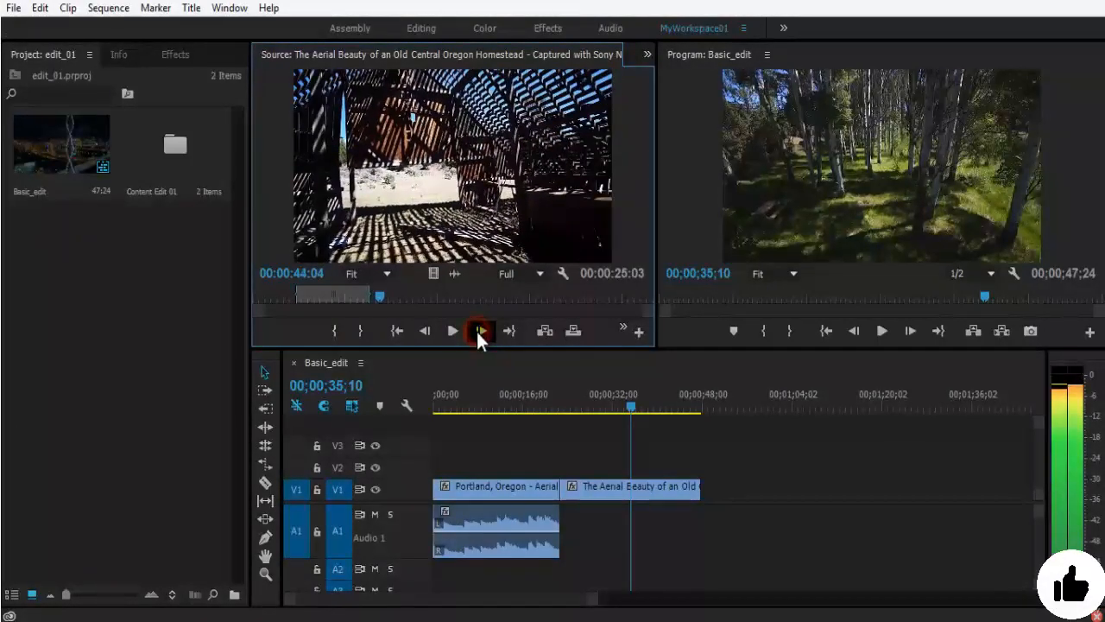
{"action": "left_click", "coordinate": [480, 332]}
{"action": "left_click", "coordinate": [480, 332]}
{"action": "left_click", "coordinate": [480, 332]}
{"action": "left_click", "coordinate": [480, 332]}
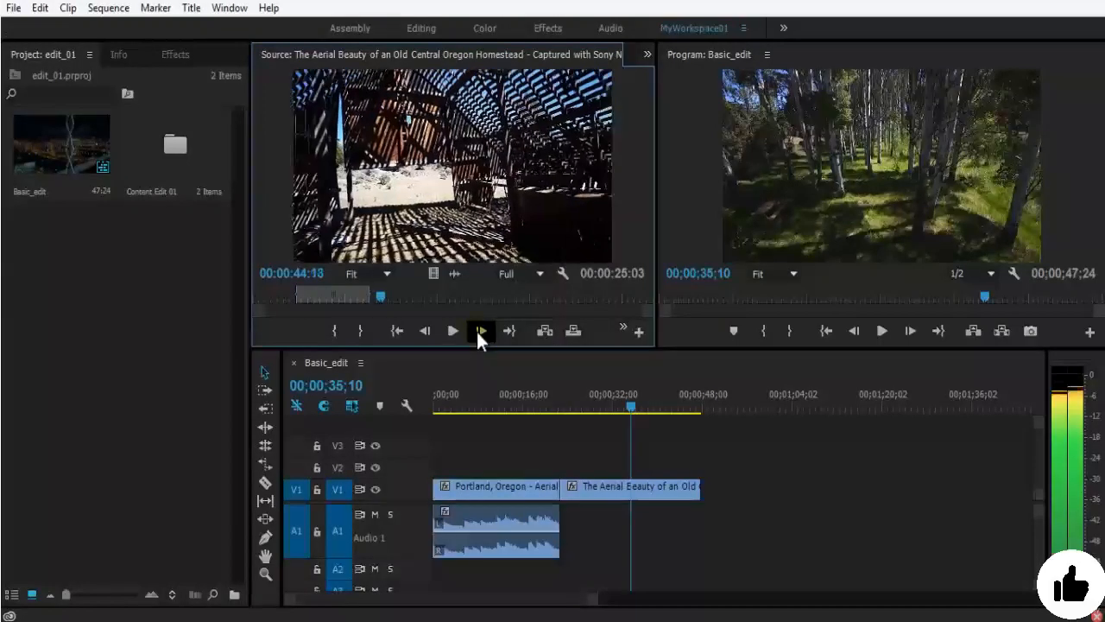
{"action": "left_click", "coordinate": [509, 333]}
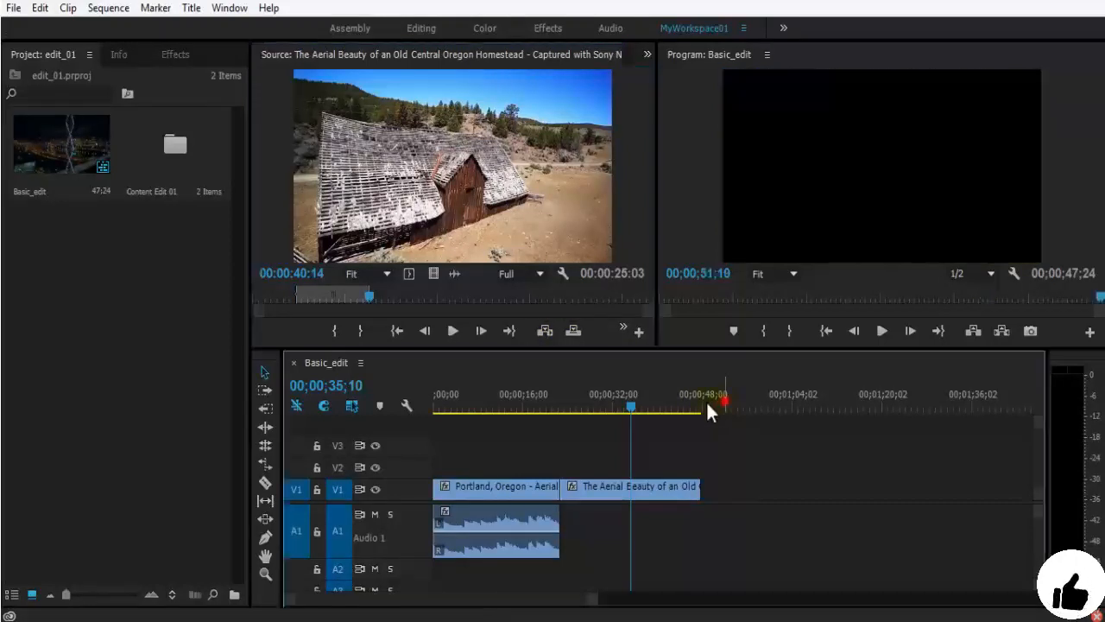
- Insert the marked source range into Basic_edit at 00;00;51;15 and scrub through the inserted clip
{"action": "left_click_drag", "start_coordinate": [706, 400], "coordinate": [723, 405]}
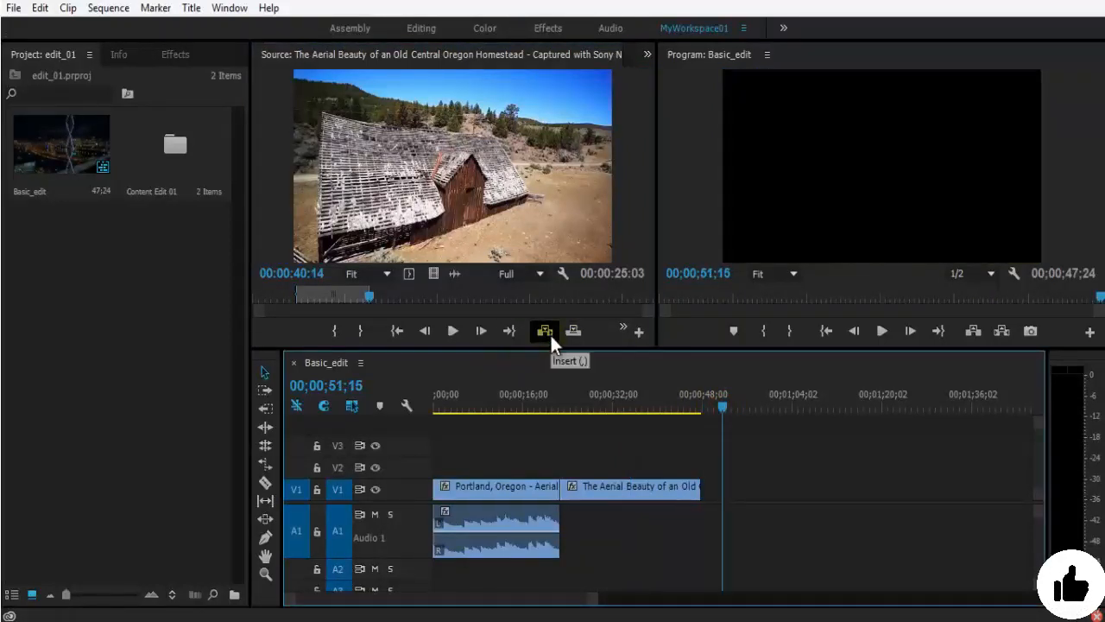
{"action": "left_click", "coordinate": [549, 333]}
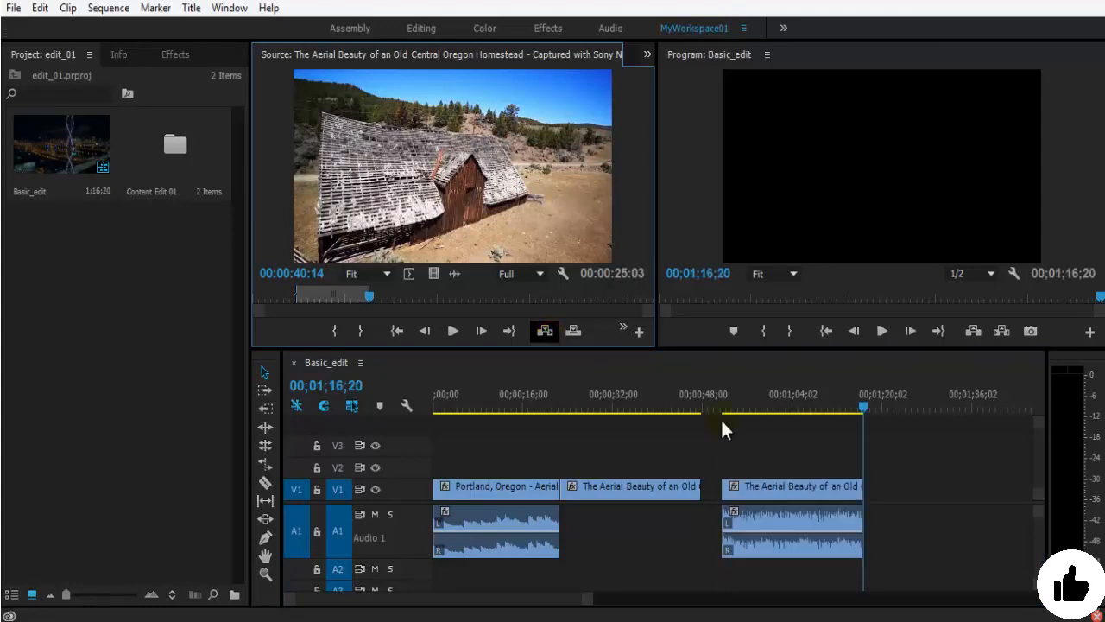
{"action": "left_click_drag", "start_coordinate": [722, 400], "coordinate": [781, 407]}
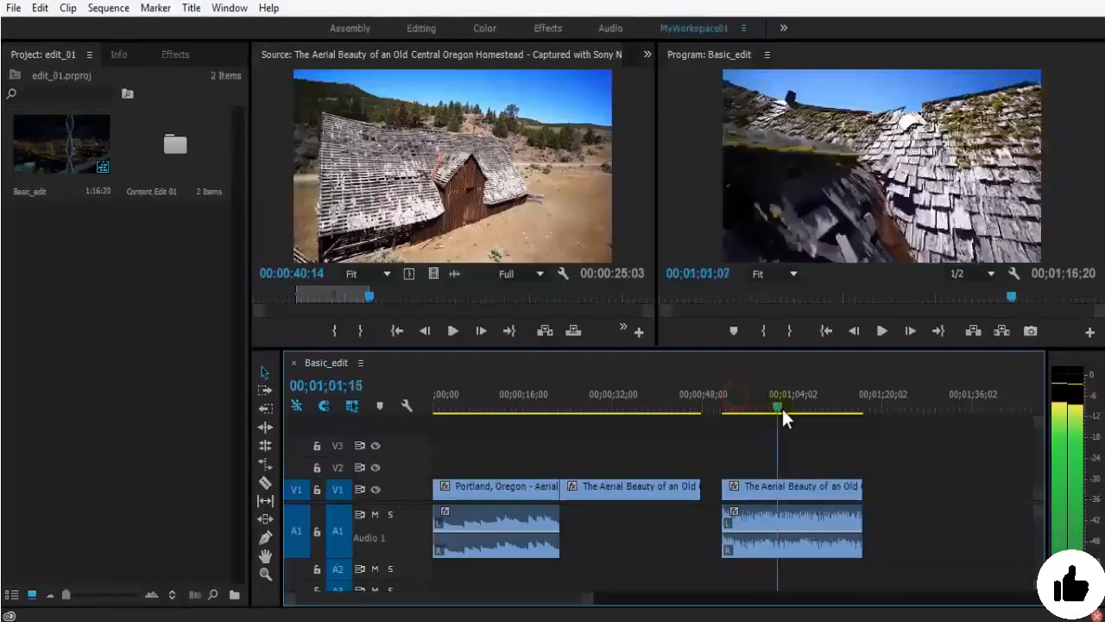
{"action": "left_click_drag", "start_coordinate": [966, 459], "coordinate": [890, 569]}
- Delete the newly inserted clip at the end of the Basic_edit sequence and undo the deletion
{"action": "left_click", "coordinate": [778, 487]}
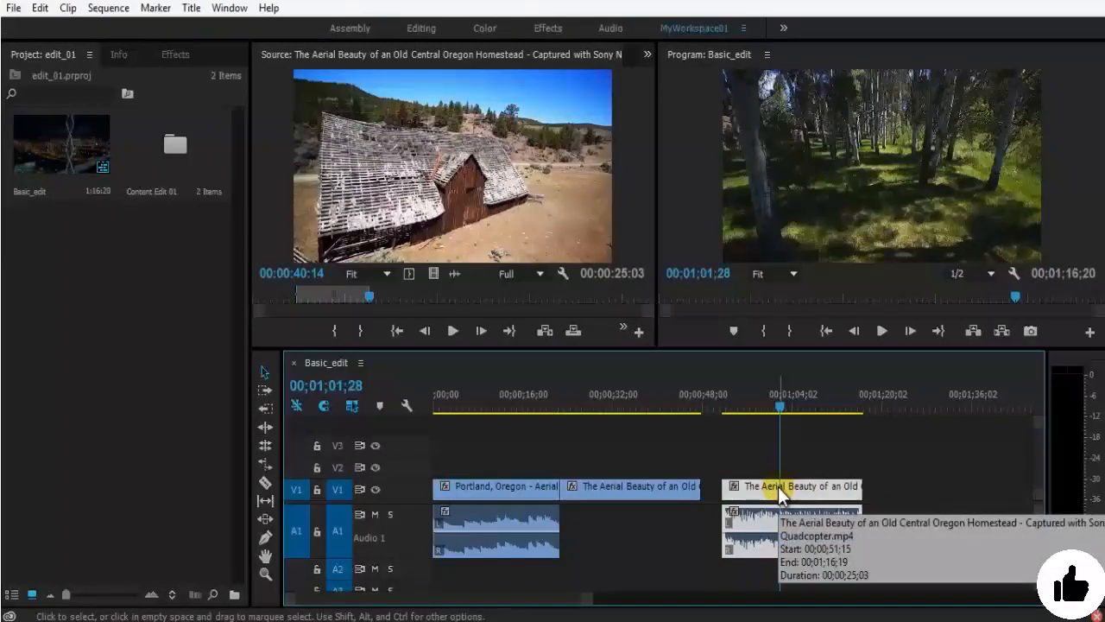
{"action": "key", "text": "Delete"}
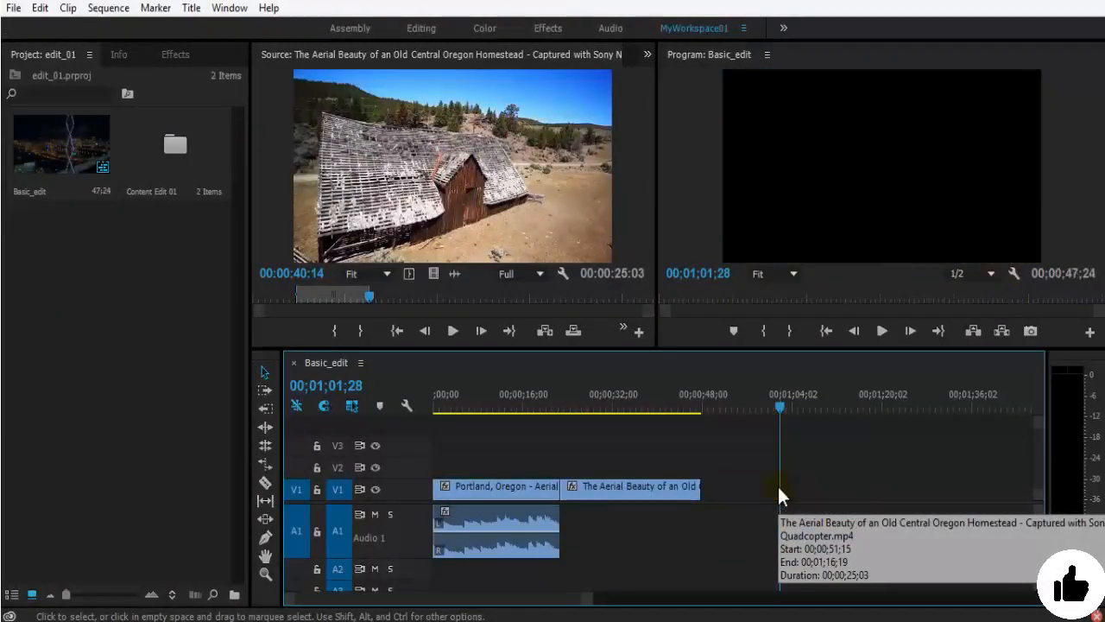
{"action": "key", "text": "ctrl+z"}
- Disable the last clip in the Basic_edit sequence
{"action": "left_click", "coordinate": [779, 488]}
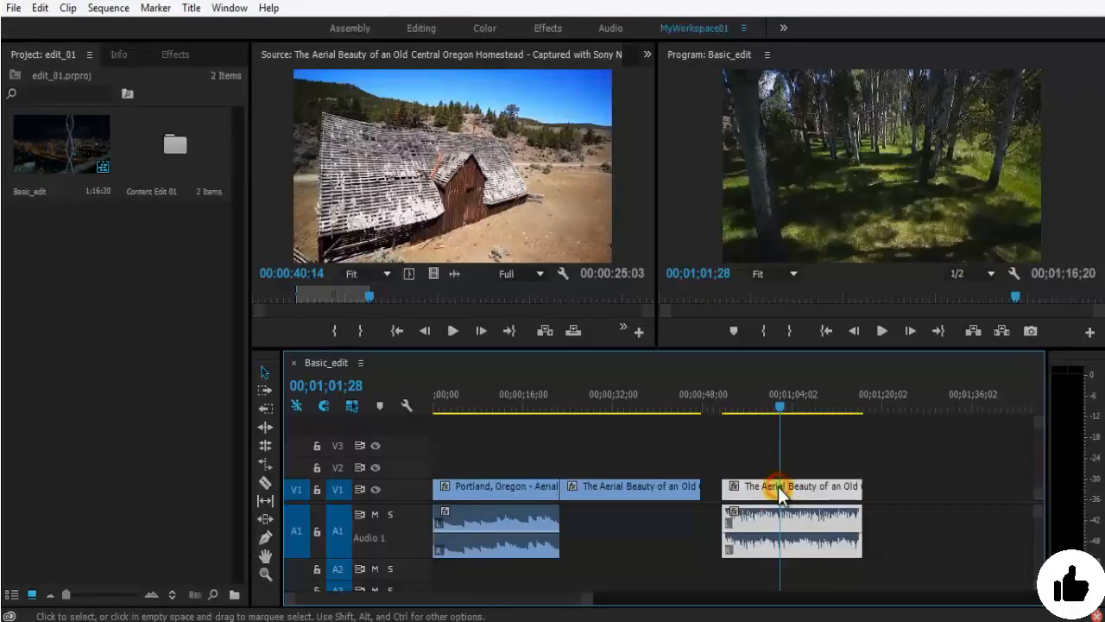
{"action": "right_click", "coordinate": [779, 488]}
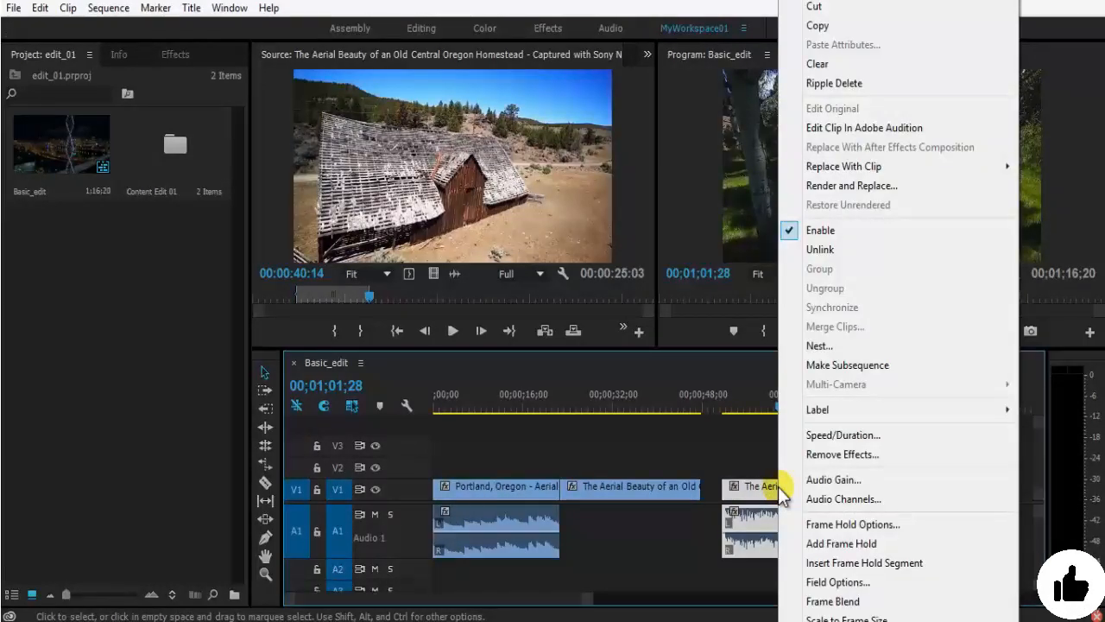
{"action": "scroll", "coordinate": [815, 25], "scroll_direction": "down", "scroll_amount": 3}
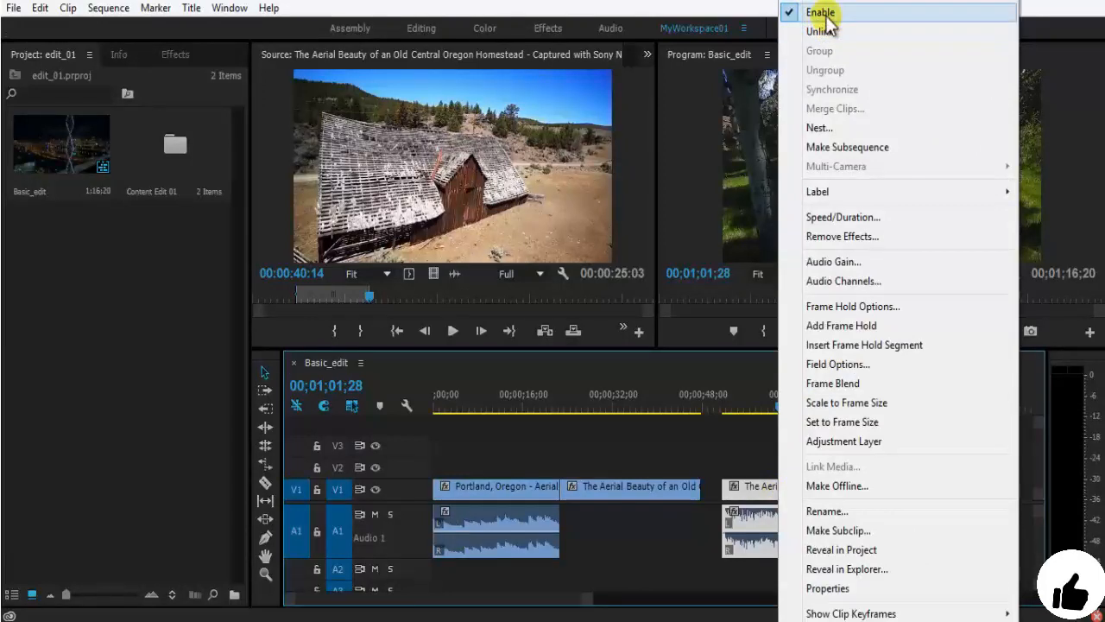
{"action": "left_click", "coordinate": [822, 14]}
{"action": "left_click", "coordinate": [918, 475]}
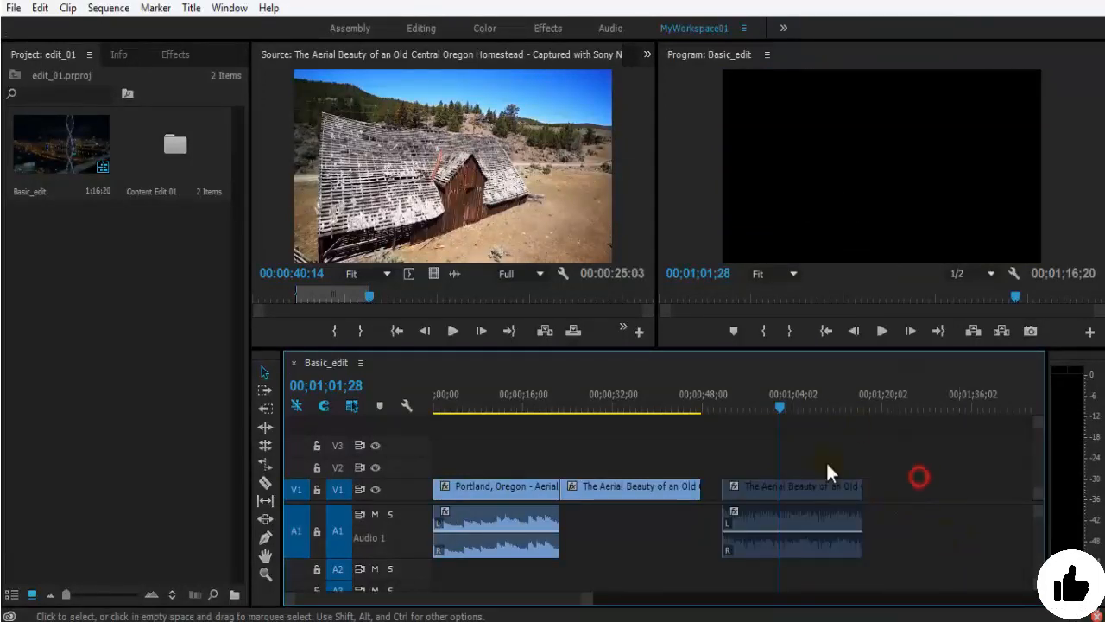
- Play the sequence from just before the disabled clip to check how it behaves
{"action": "left_click", "coordinate": [745, 406]}
{"action": "left_click_drag", "start_coordinate": [743, 404], "coordinate": [710, 408]}
{"action": "key", "text": "space"}
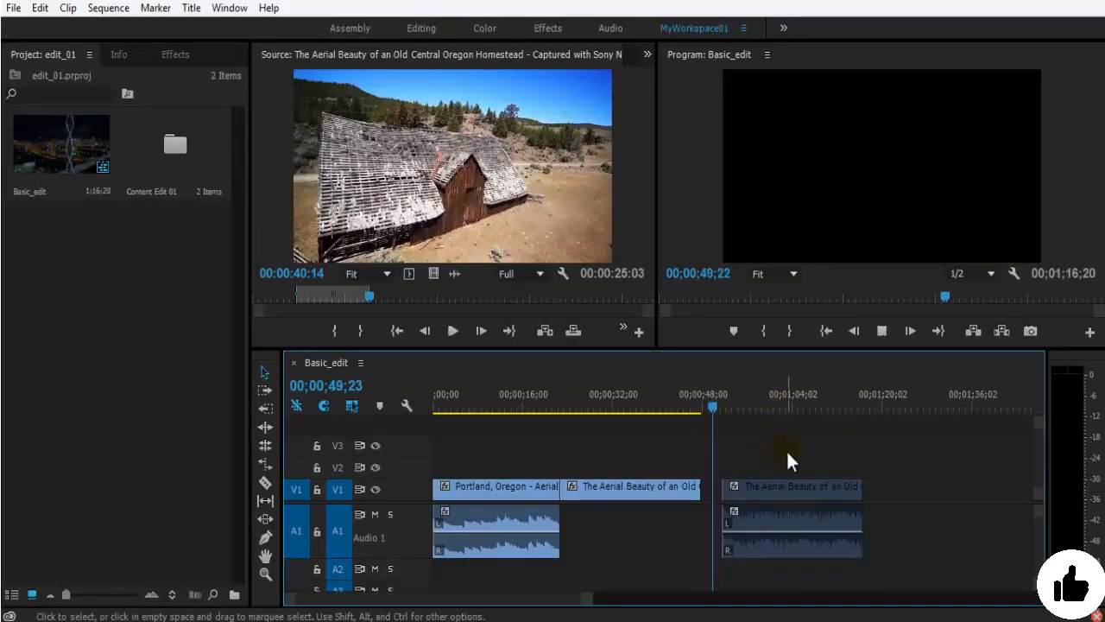
{"action": "key", "text": "space"}
- Enable the disabled last clip in Basic_edit again
{"action": "left_click", "coordinate": [833, 493]}
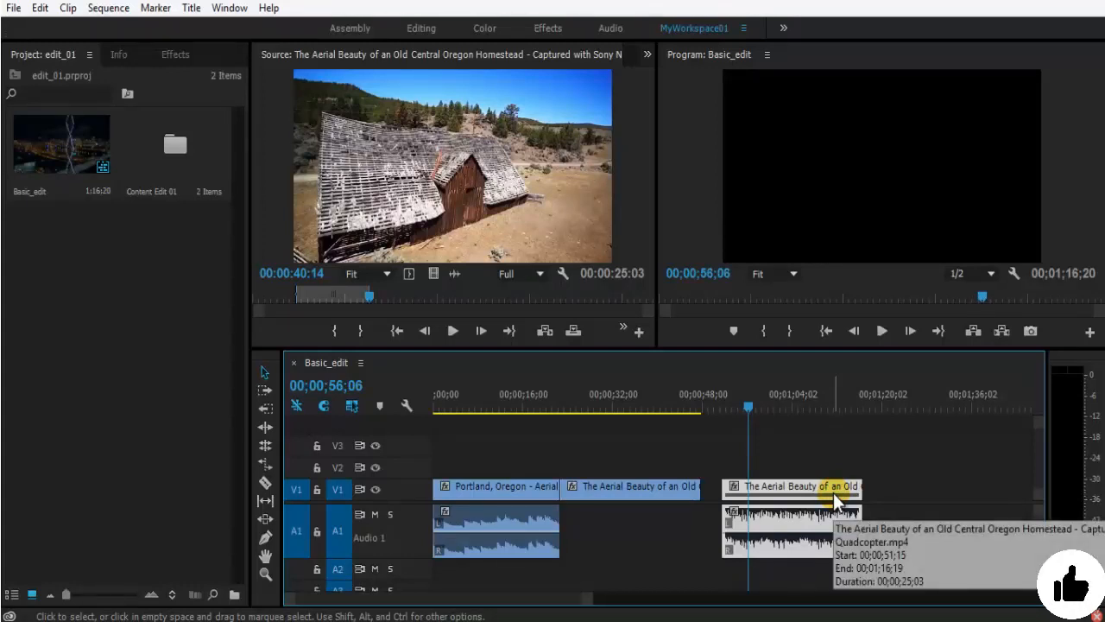
{"action": "right_click", "coordinate": [834, 496]}
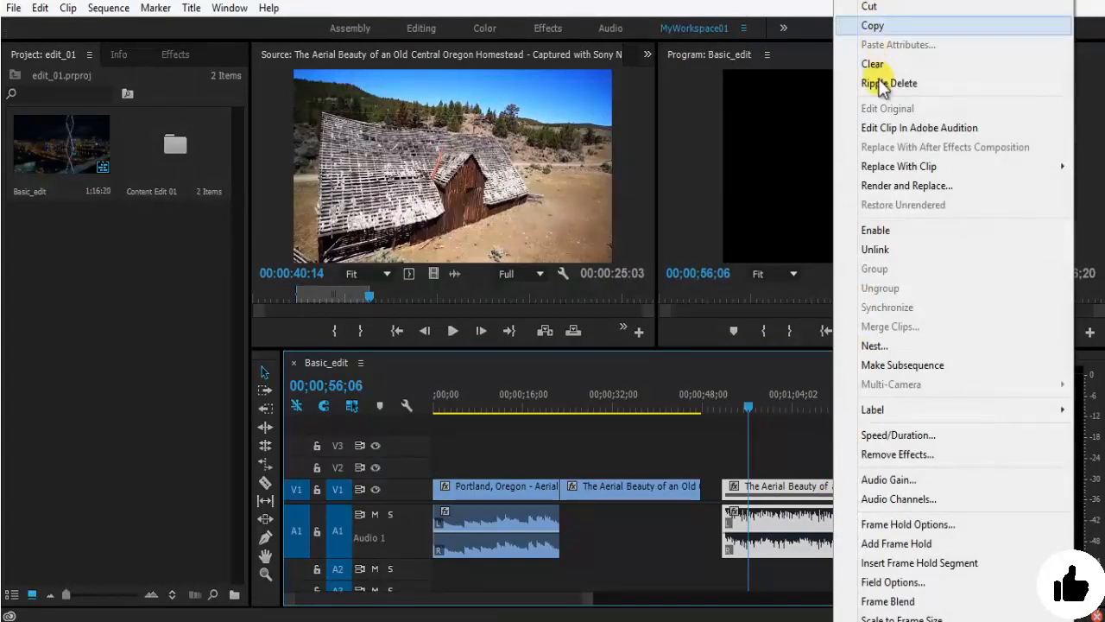
{"action": "left_click", "coordinate": [889, 231]}
{"action": "left_click", "coordinate": [931, 493]}
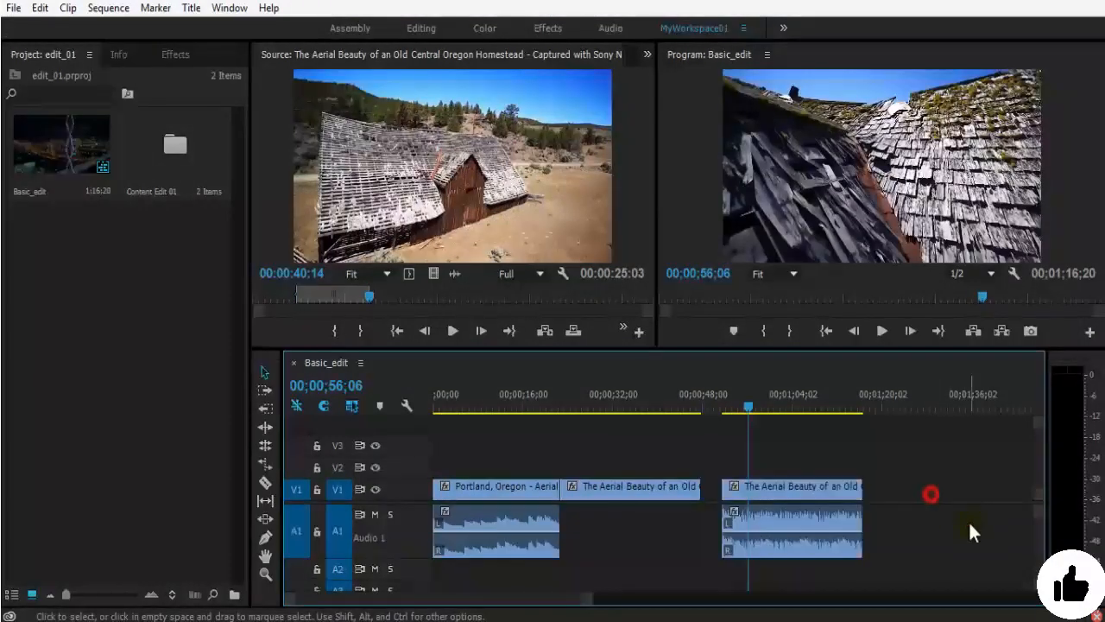
- Cut the last clip from the Basic_edit sequence and paste it back further along, at about 00;01;34;00
{"action": "right_click", "coordinate": [808, 489]}
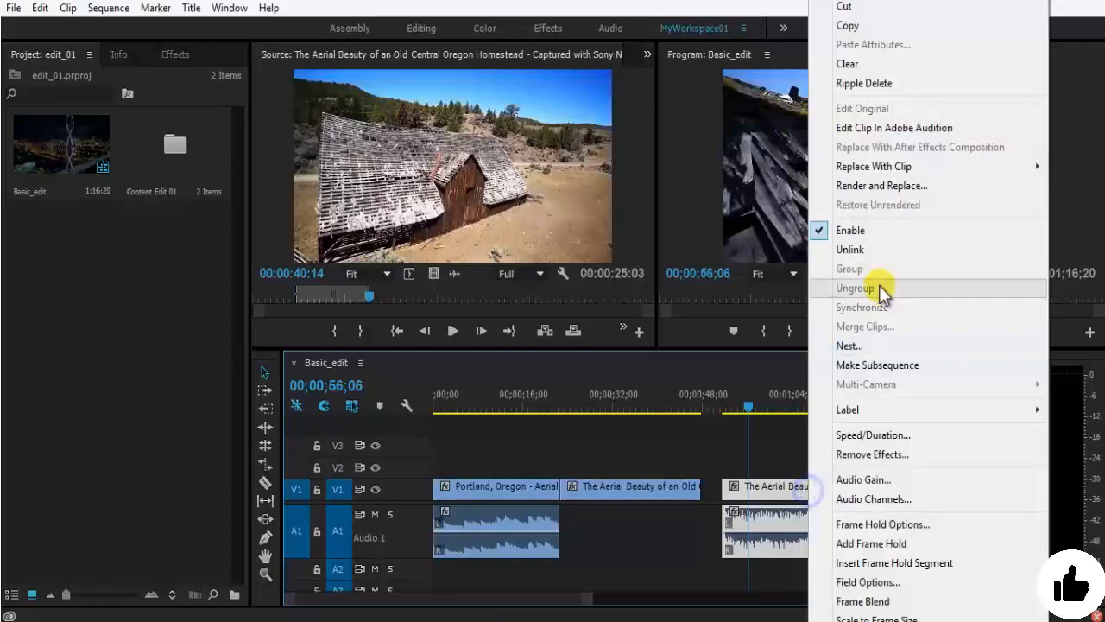
{"action": "left_click", "coordinate": [870, 9]}
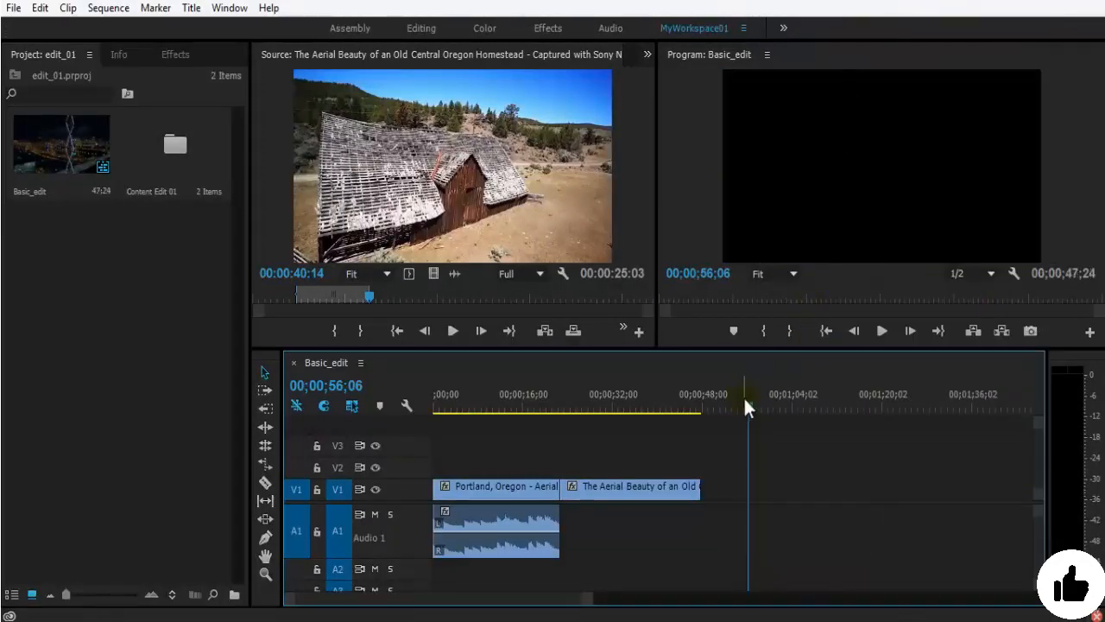
{"action": "left_click_drag", "start_coordinate": [744, 401], "coordinate": [961, 423]}
{"action": "key", "text": "ctrl+v"}
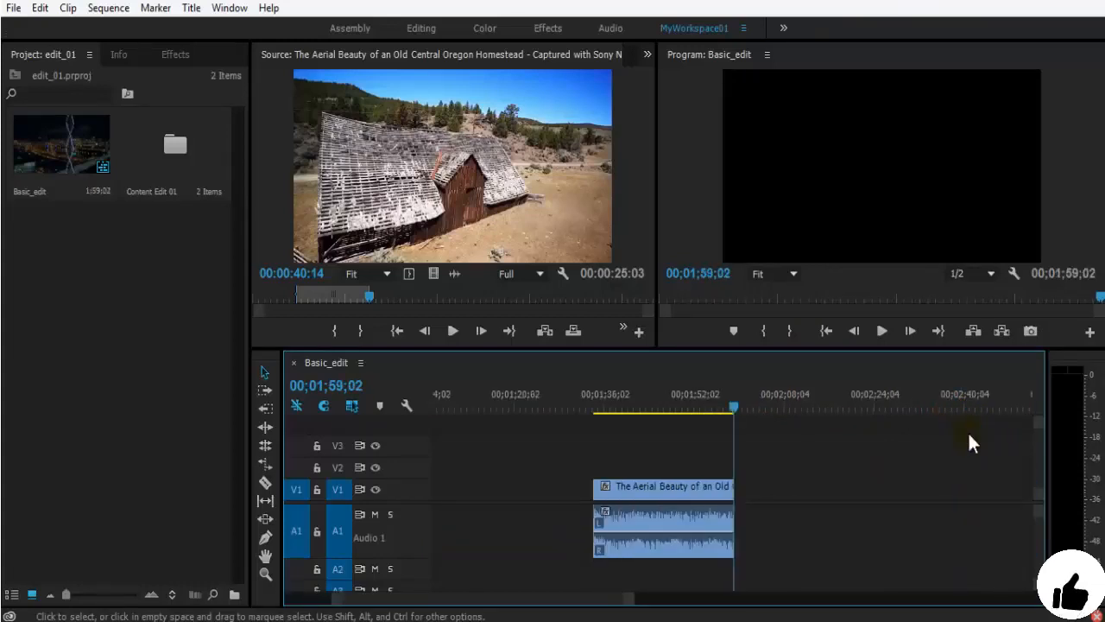
- Undo the last paste and paste the cut clip at about 00;00;58;08 in Basic_edit
{"action": "key", "text": "ctrl+z"}
{"action": "key", "text": "minus"}
{"action": "key", "text": "minus"}
{"action": "mouse_move", "coordinate": [521, 396]}
{"action": "left_mouse_down"}
{"action": "mouse_move", "coordinate": [474, 397]}
{"action": "mouse_move", "coordinate": [560, 407]}
{"action": "mouse_move", "coordinate": [517, 403]}
{"action": "left_mouse_up"}
{"action": "key", "text": "ctrl+v"}
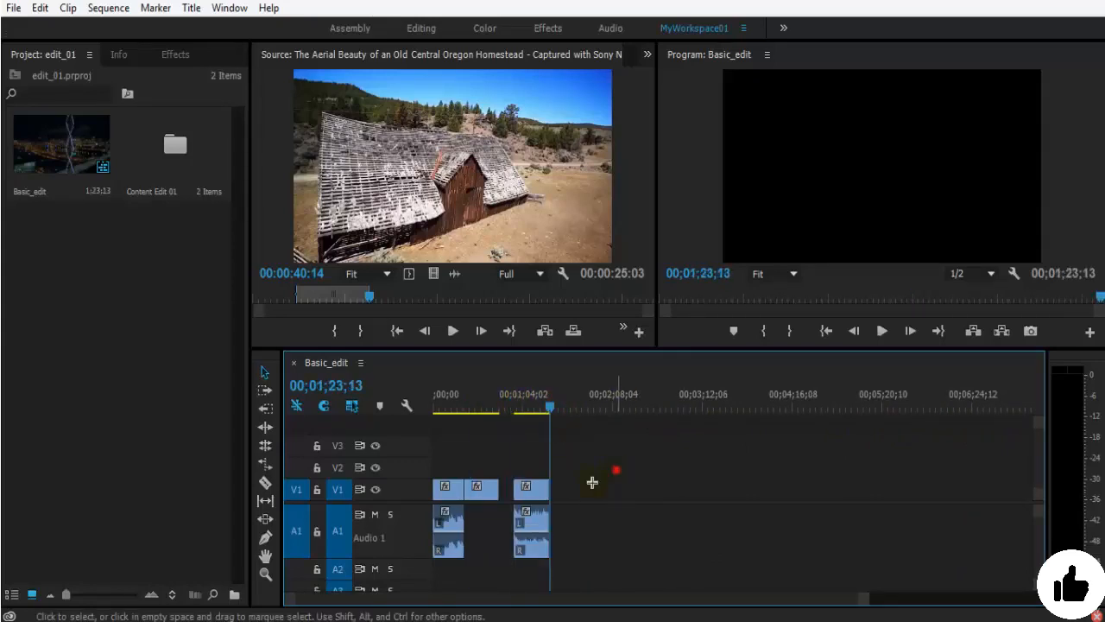
- Delete the pasted last clip, including its audio, from the Basic_edit sequence
{"action": "left_click_drag", "start_coordinate": [602, 449], "coordinate": [530, 556]}
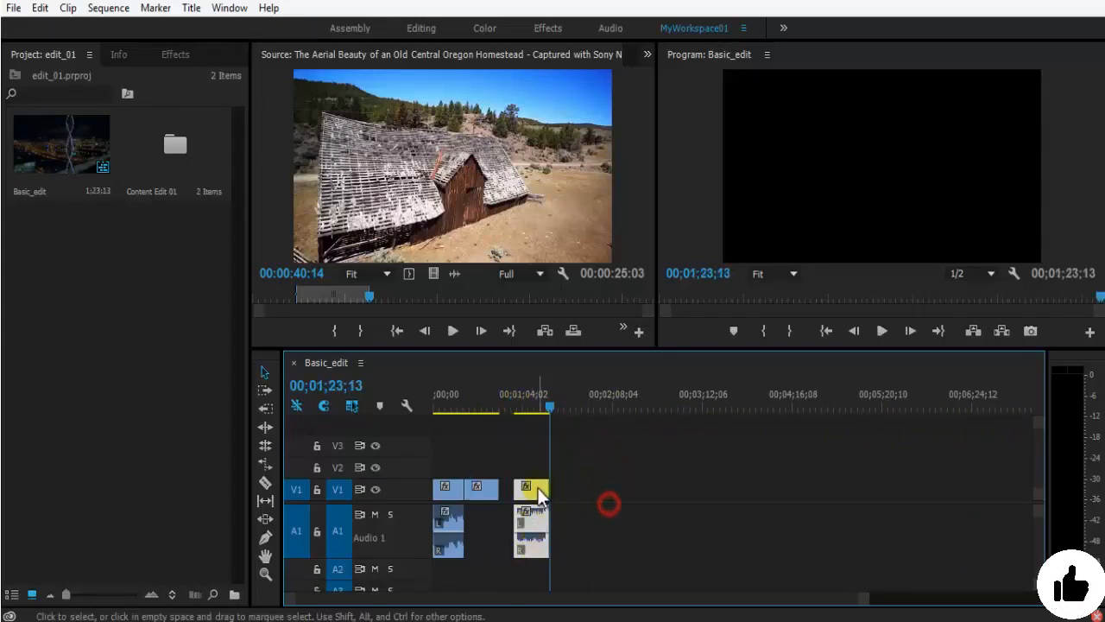
{"action": "left_click", "coordinate": [630, 467]}
{"action": "left_click", "coordinate": [531, 492]}
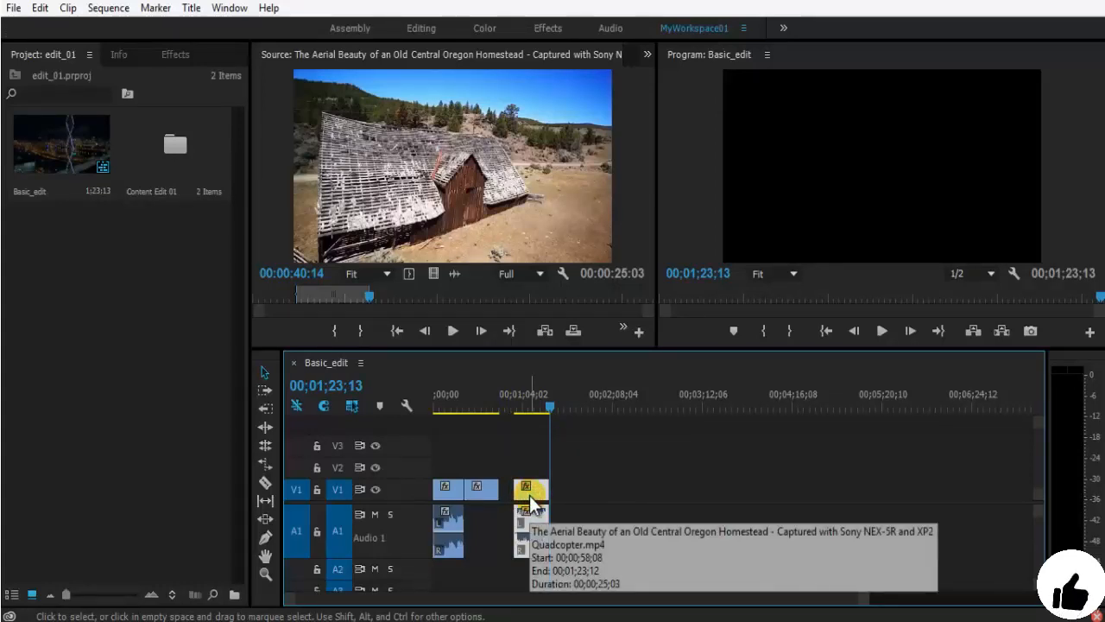
{"action": "key", "text": "Delete"}
{"action": "key", "text": "equal"}
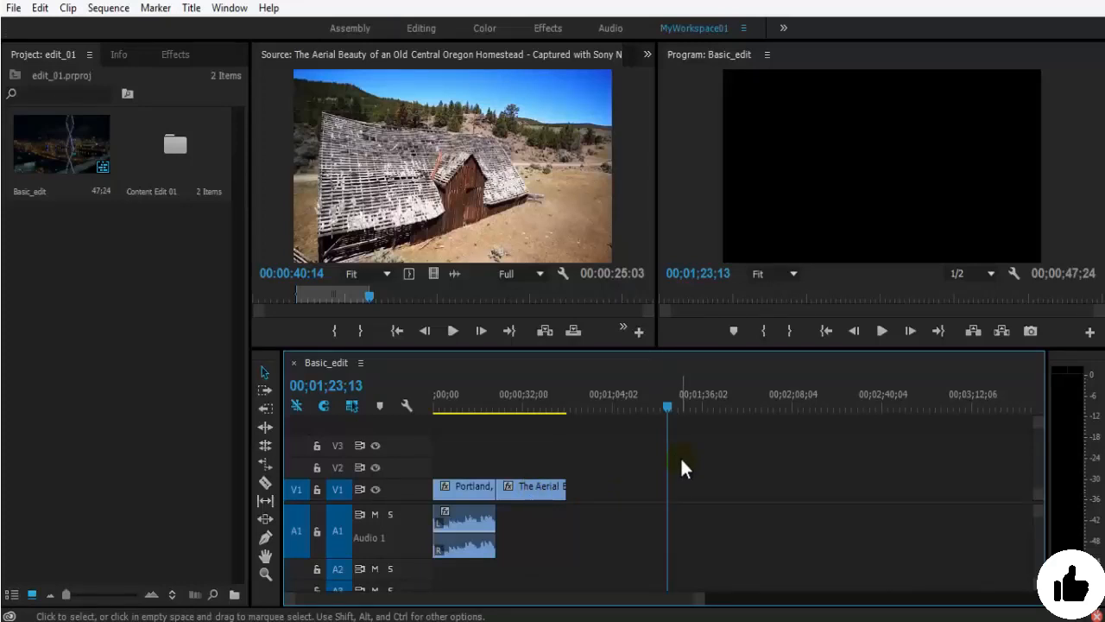
- Look at the Source Monitor's additional hidden commands and save the project
{"action": "left_click", "coordinate": [622, 327]}
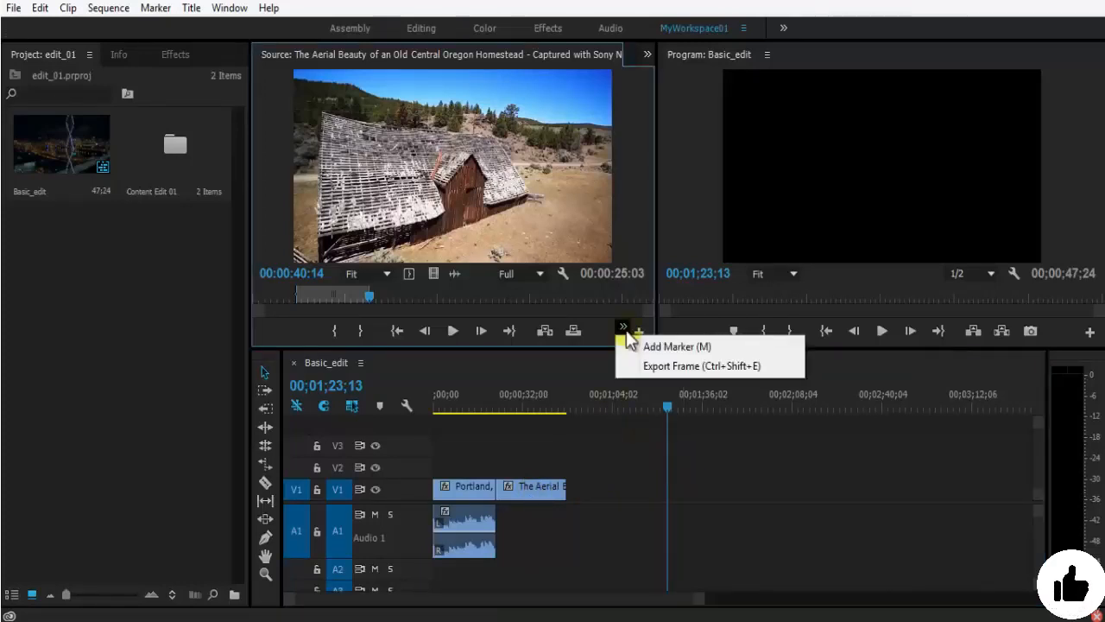
{"action": "key", "text": "Escape"}
{"action": "key", "text": "ctrl+s"}
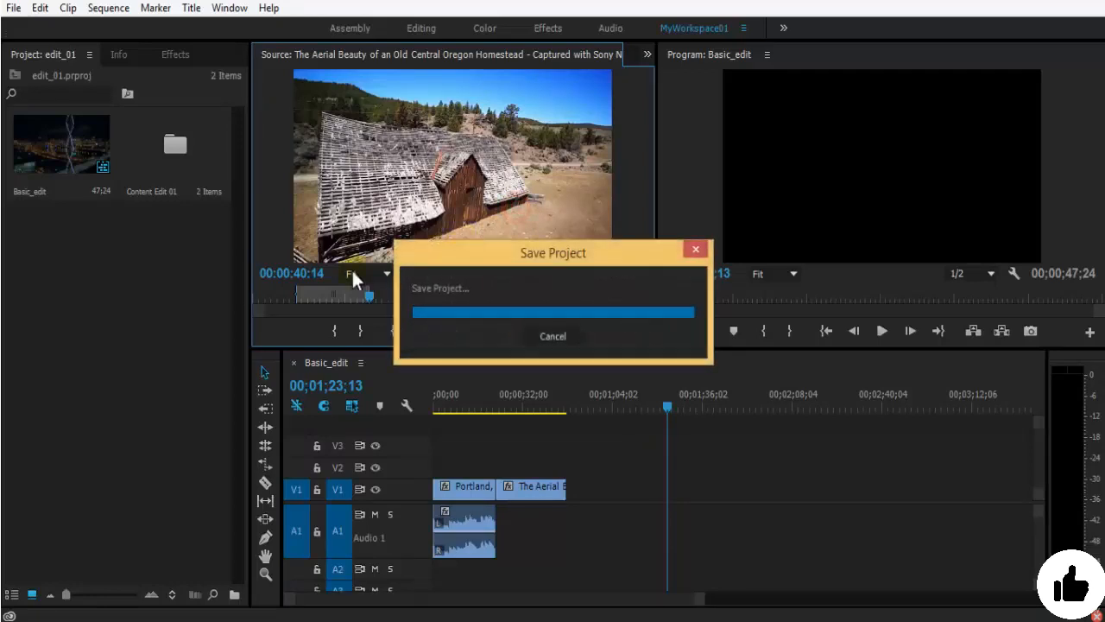
- Add a marker to the source clip at 00:00:54:11 and move the playhead off it to inspect it
{"action": "left_click_drag", "start_coordinate": [368, 295], "coordinate": [410, 296]}
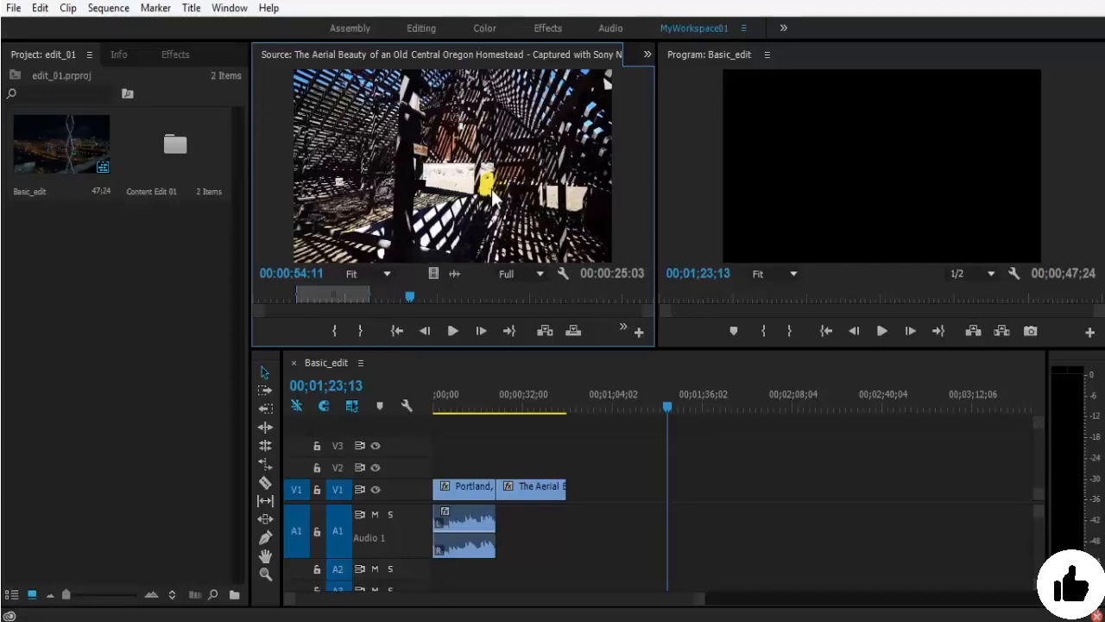
{"action": "left_click", "coordinate": [622, 327]}
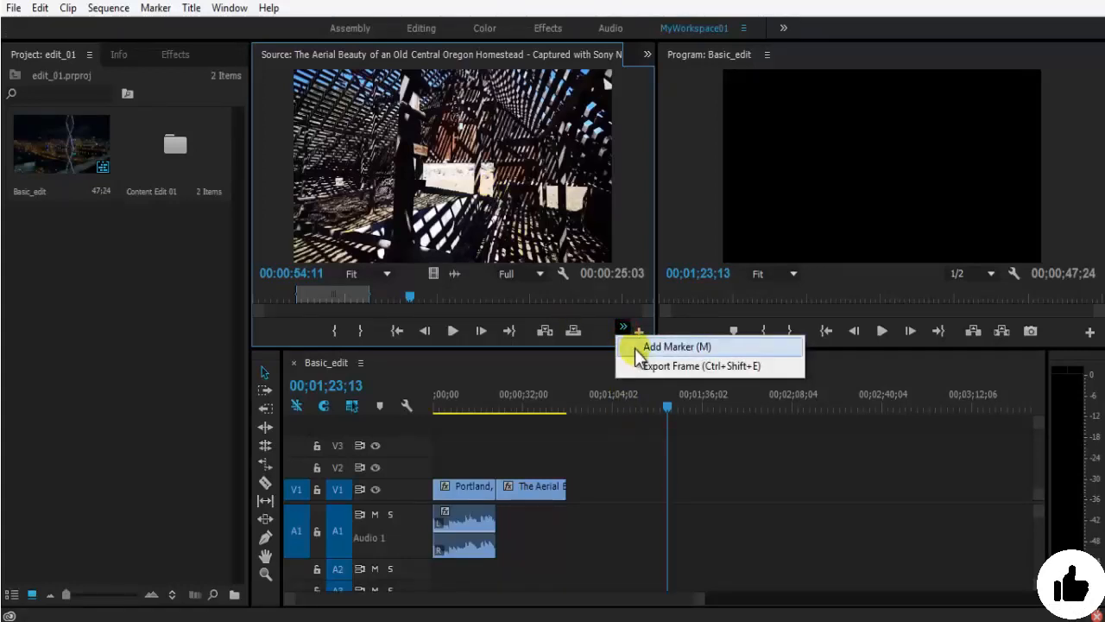
{"action": "left_click", "coordinate": [656, 346]}
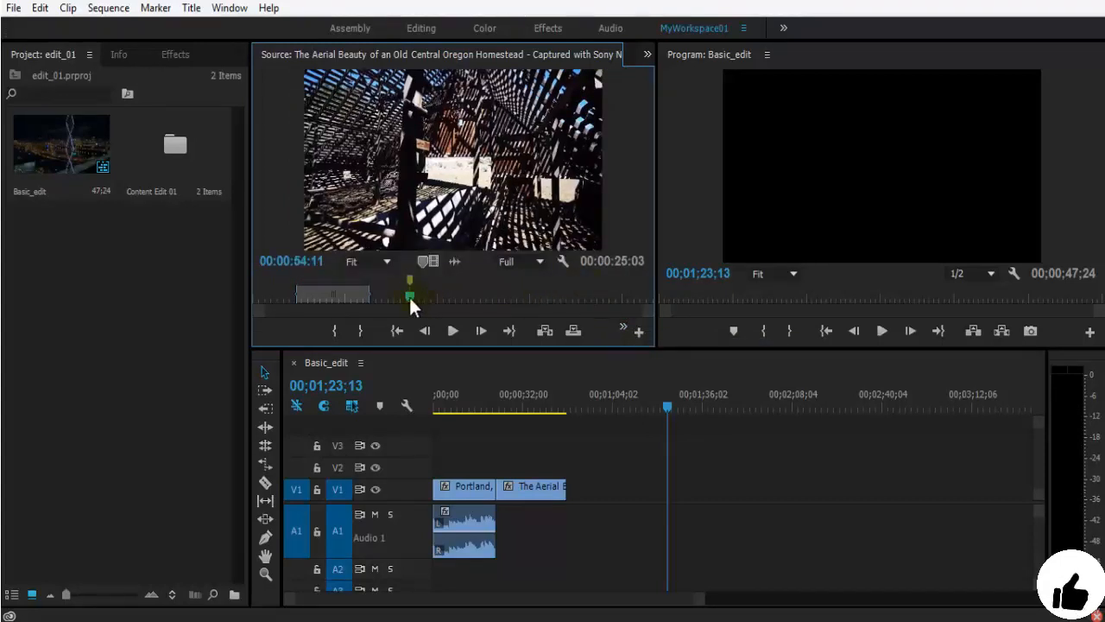
{"action": "left_click_drag", "start_coordinate": [410, 297], "coordinate": [426, 297]}
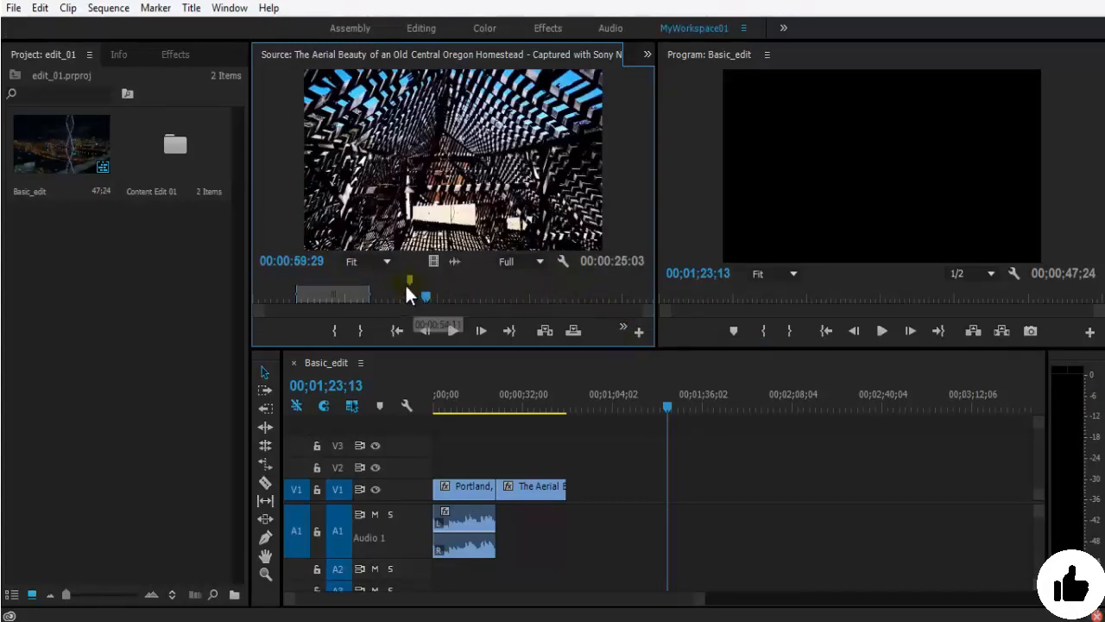
- Add a marker to the source clip at 00:01:10:27
{"action": "left_click", "coordinate": [452, 296]}
{"action": "left_click", "coordinate": [458, 296]}
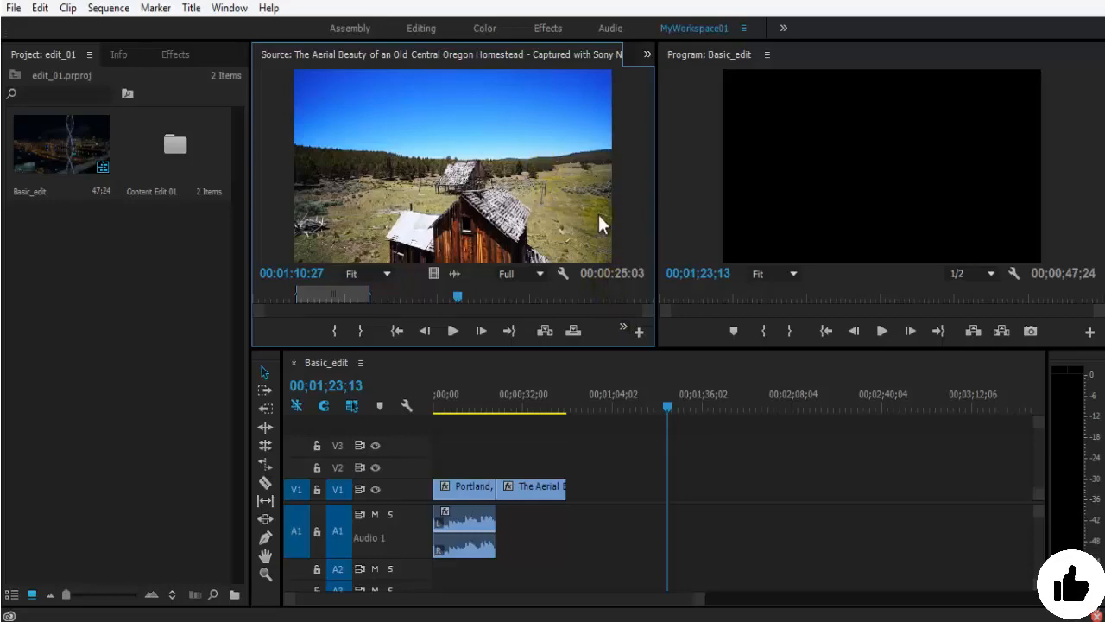
{"action": "key", "text": "m"}
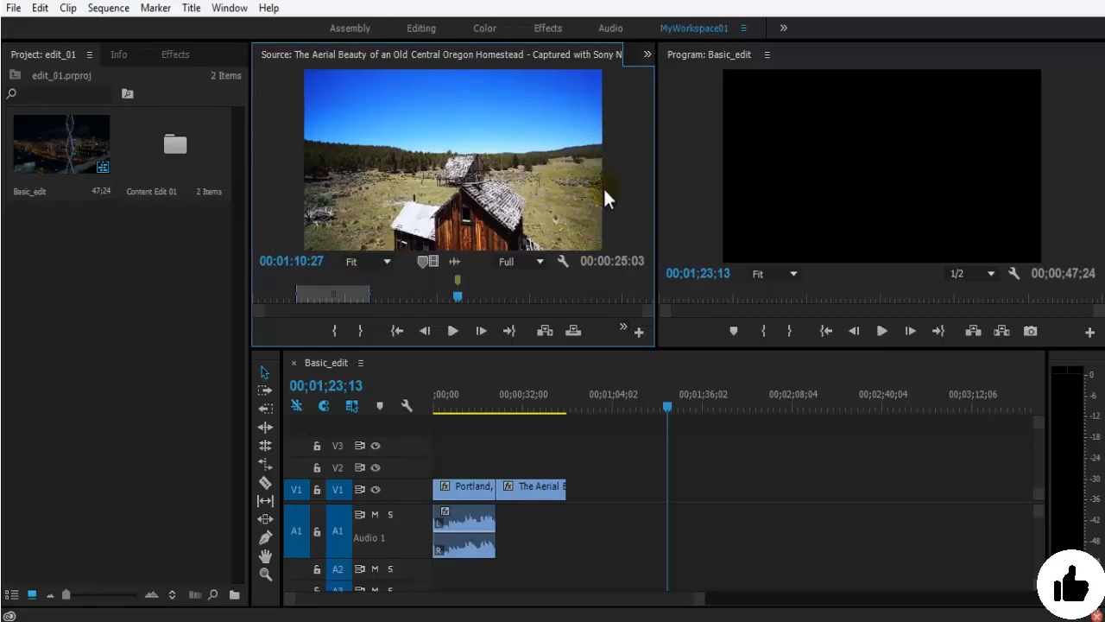
- Name the source clip's marker "house" and set its colour to red
{"action": "double_click", "coordinate": [457, 278]}
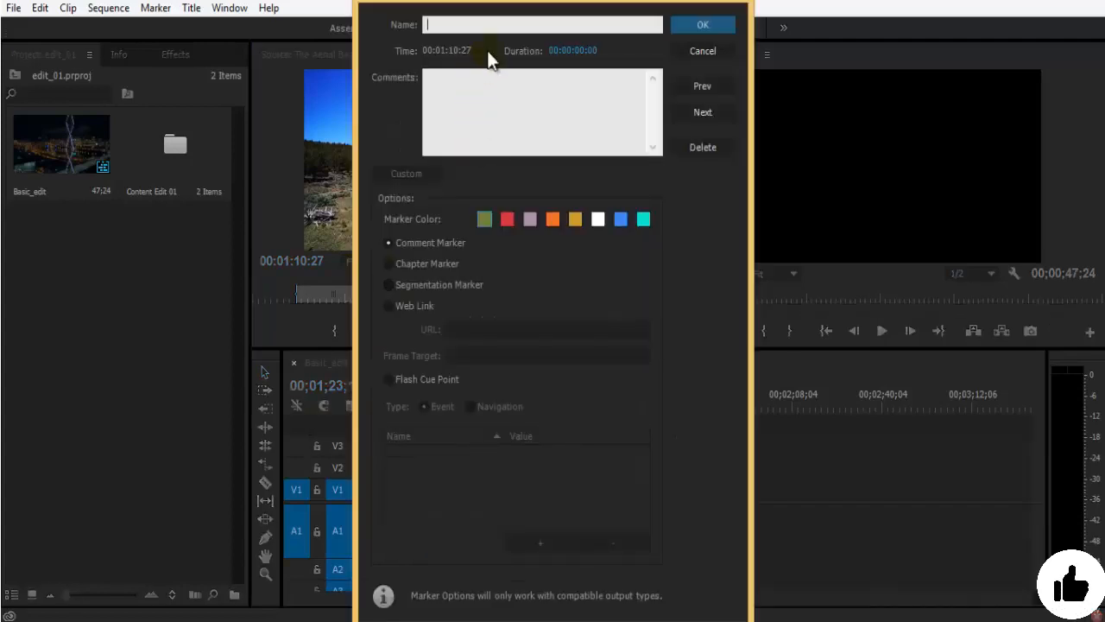
{"action": "mouse_move", "coordinate": [625, 5]}
{"action": "left_mouse_down"}
{"action": "mouse_move", "coordinate": [624, 82]}
{"action": "mouse_move", "coordinate": [646, 188]}
{"action": "left_mouse_up"}
{"action": "left_click", "coordinate": [603, 205]}
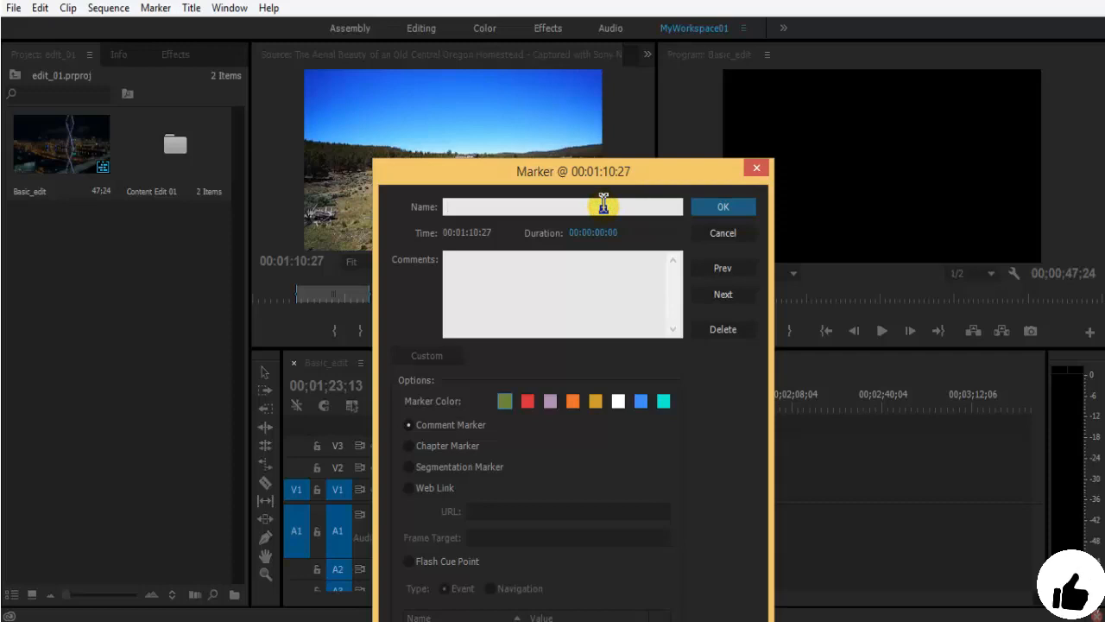
{"action": "type", "text": "hous"}
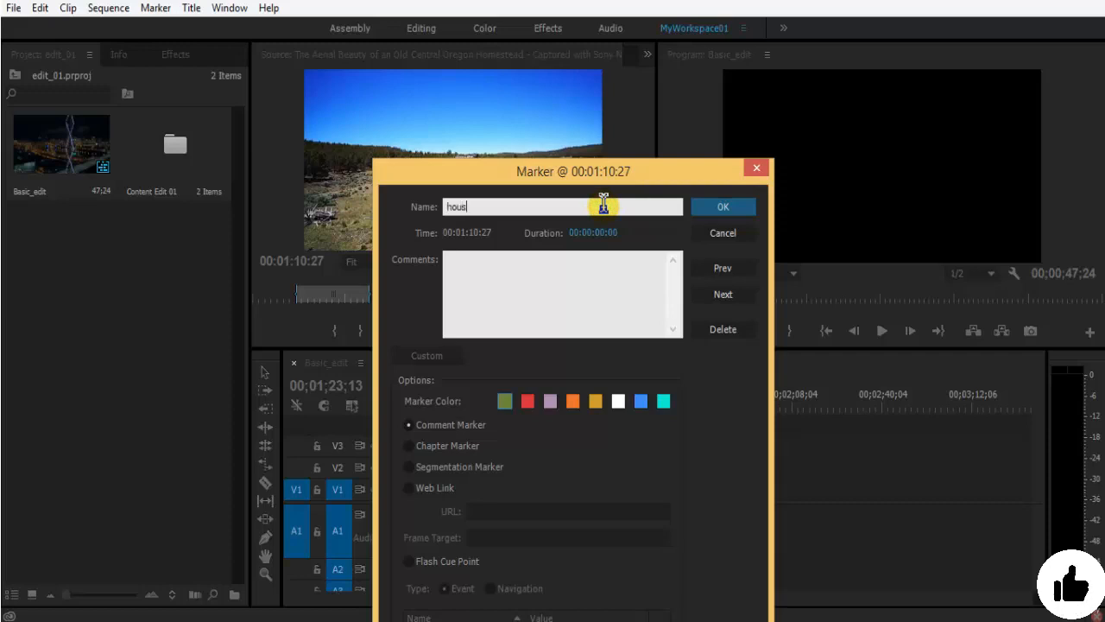
{"action": "type", "text": "e"}
{"action": "mouse_move", "coordinate": [629, 167]}
{"action": "left_mouse_down"}
{"action": "mouse_move", "coordinate": [766, 172]}
{"action": "mouse_move", "coordinate": [774, 132]}
{"action": "left_mouse_up"}
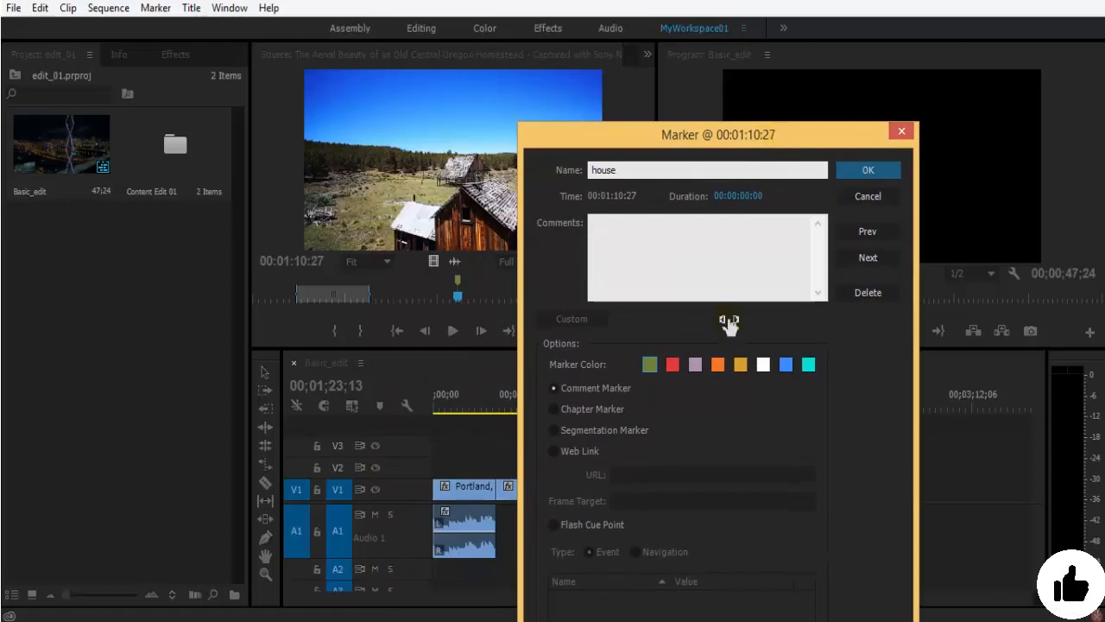
{"action": "left_click", "coordinate": [673, 363]}
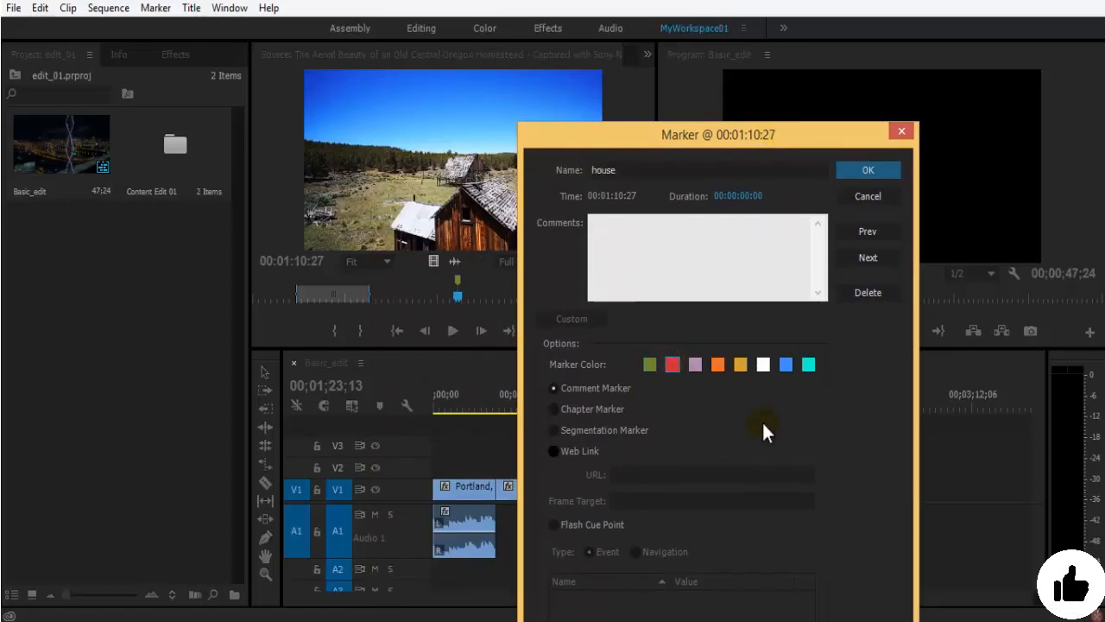
{"action": "left_click", "coordinate": [880, 171]}
- Play the source clip through the house marker to check it, saving the project in between
{"action": "mouse_move", "coordinate": [457, 294]}
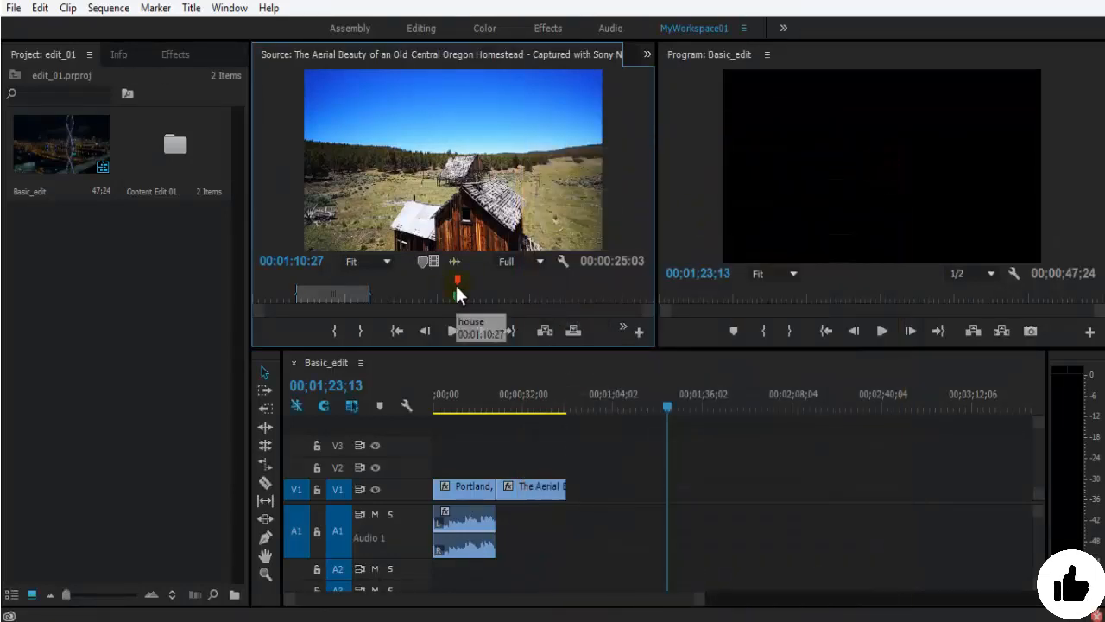
{"action": "left_click", "coordinate": [449, 296]}
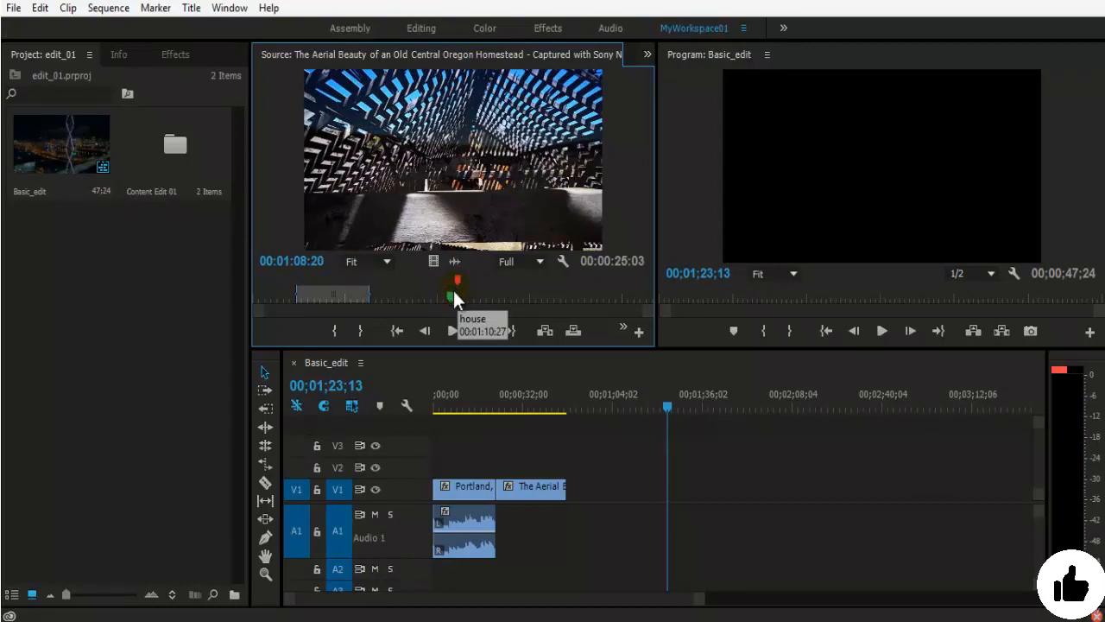
{"action": "key", "text": "space"}
{"action": "key", "text": "ctrl+s"}
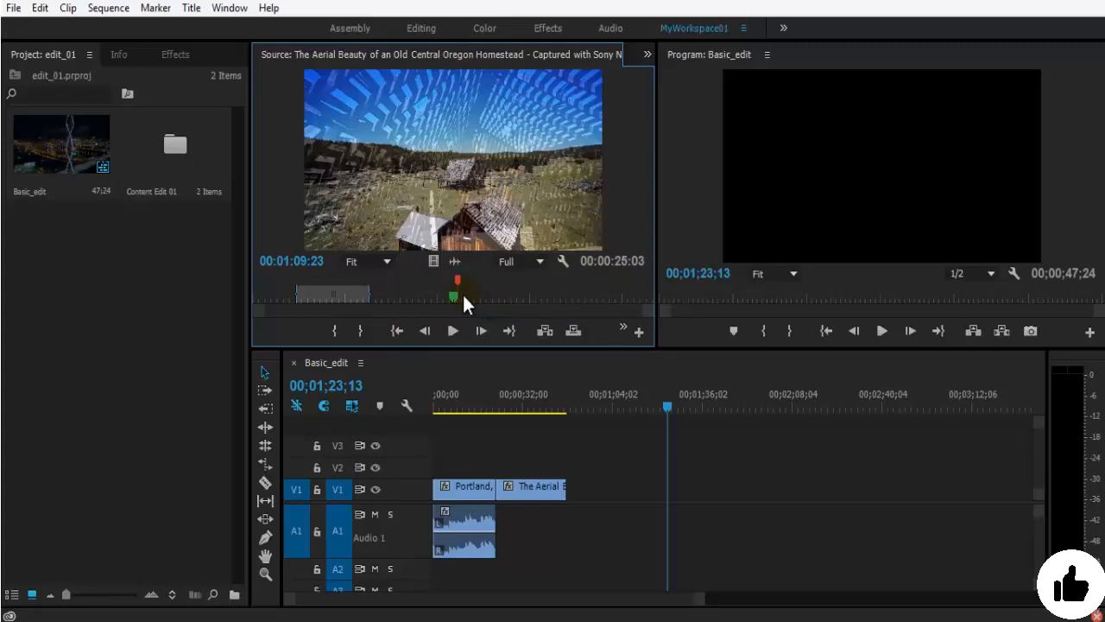
{"action": "key", "text": "space"}
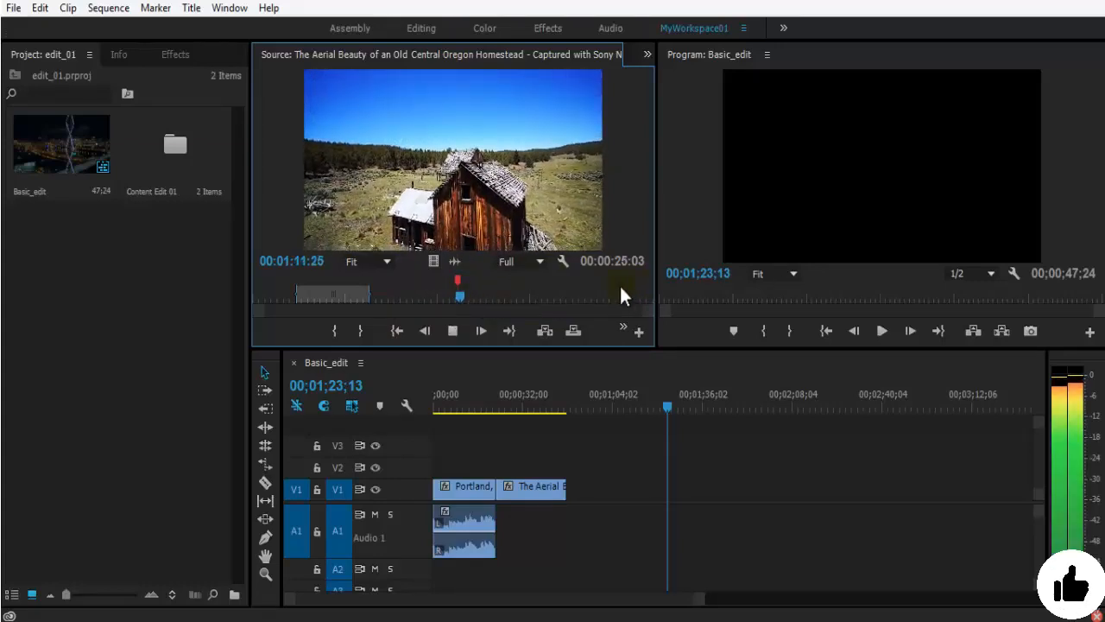
- Stop the source clip's playback just past the house marker and save the project
{"action": "left_click", "coordinate": [623, 327]}
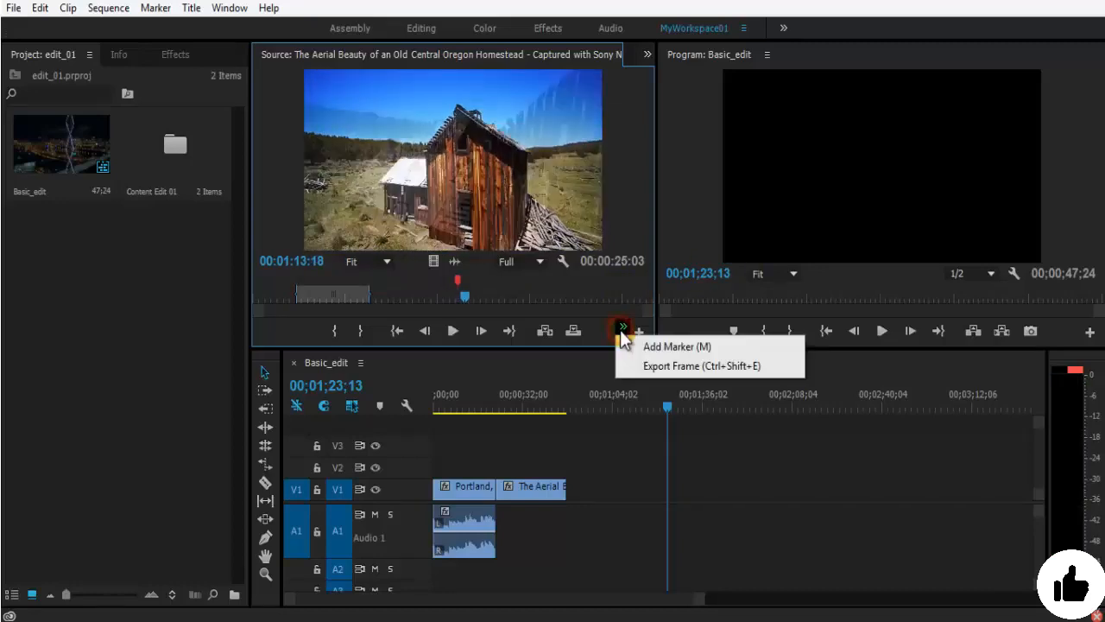
{"action": "left_click", "coordinate": [462, 297]}
{"action": "key", "text": "ctrl+s"}
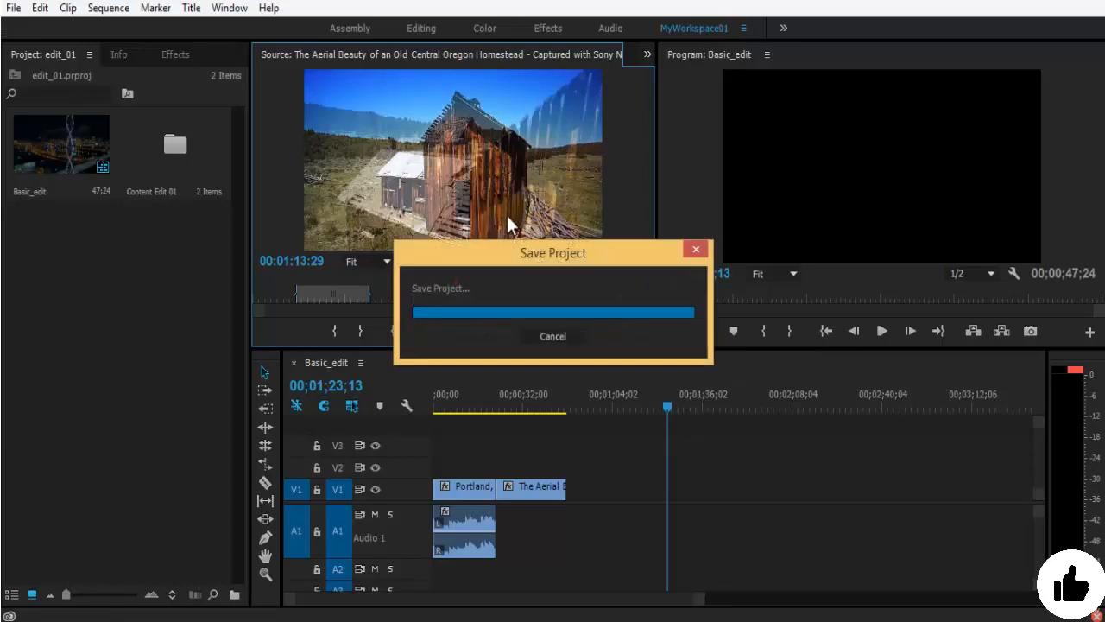
- Set up a frame export of the source clip at 00:01:19:01, named screenshot1, in JPEG format
{"action": "left_click", "coordinate": [479, 296]}
{"action": "left_click_drag", "start_coordinate": [479, 296], "coordinate": [481, 296]}
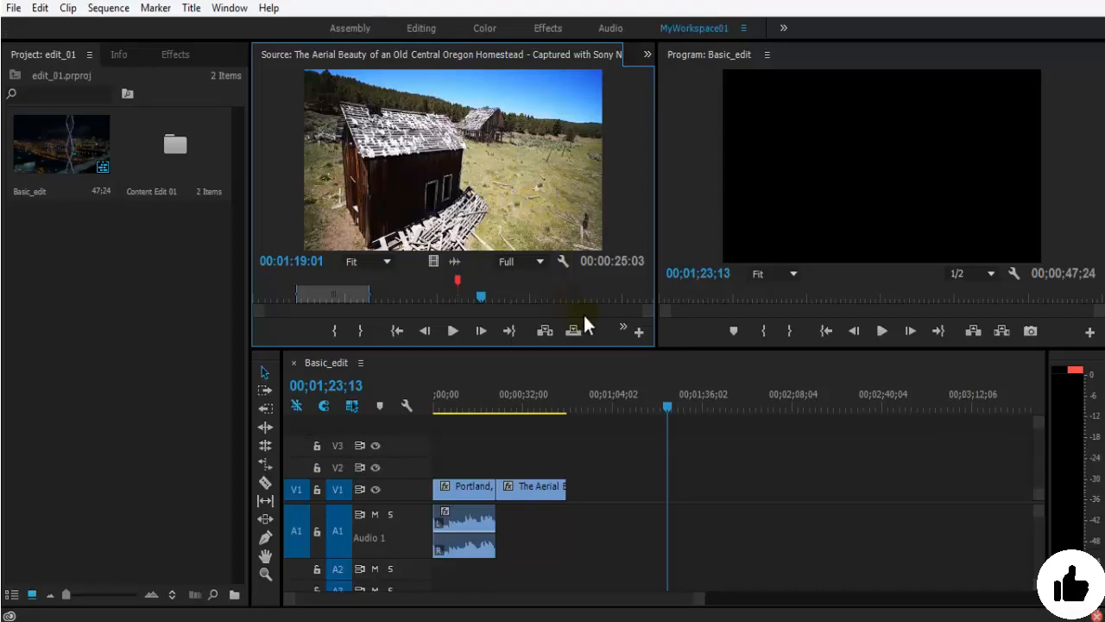
{"action": "left_click", "coordinate": [622, 326]}
{"action": "left_click", "coordinate": [647, 366]}
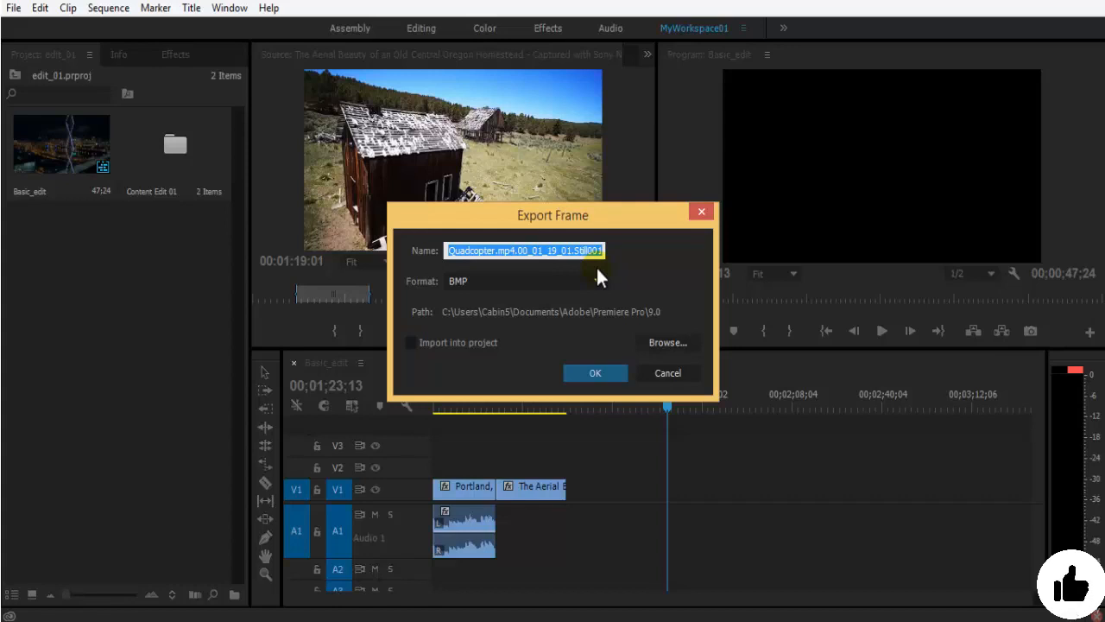
{"action": "type", "text": "screen"}
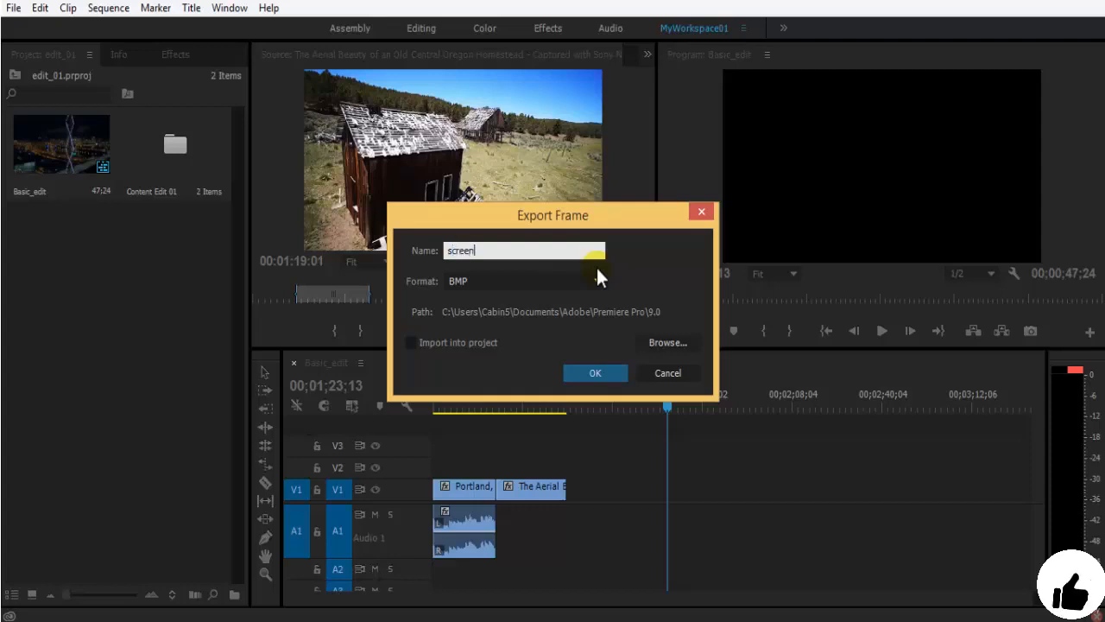
{"action": "type", "text": "shot1"}
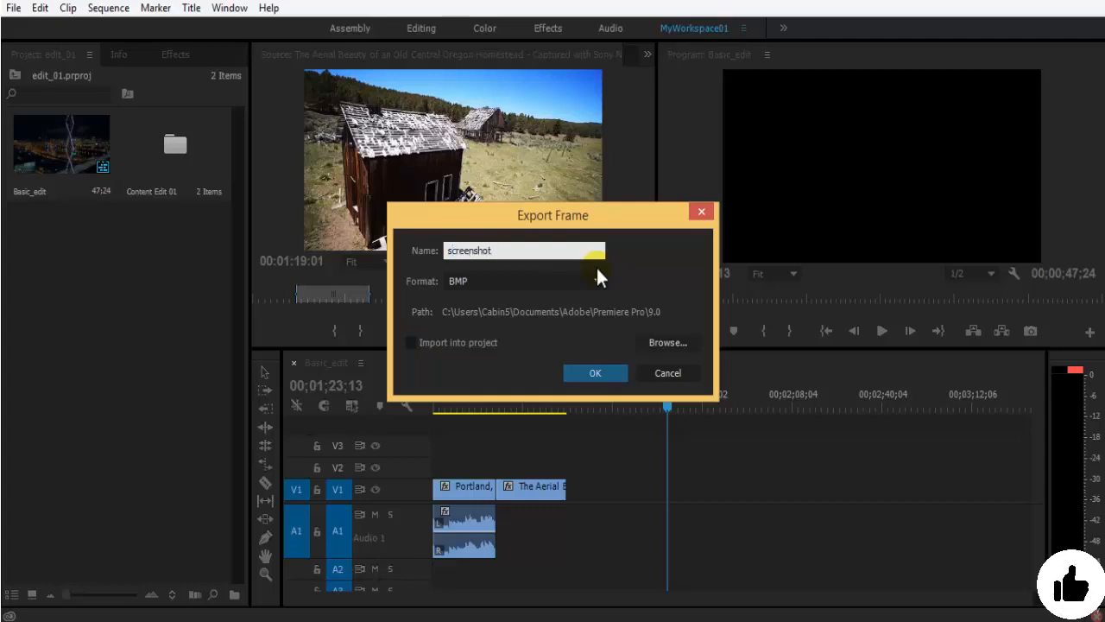
{"action": "left_click", "coordinate": [556, 280]}
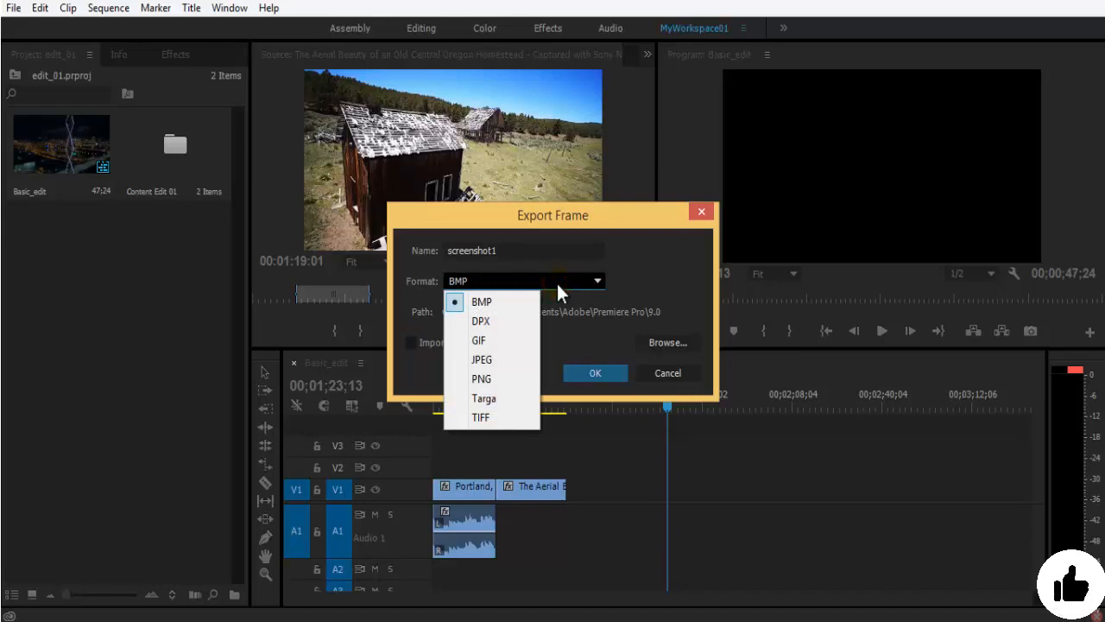
{"action": "left_click", "coordinate": [512, 360]}
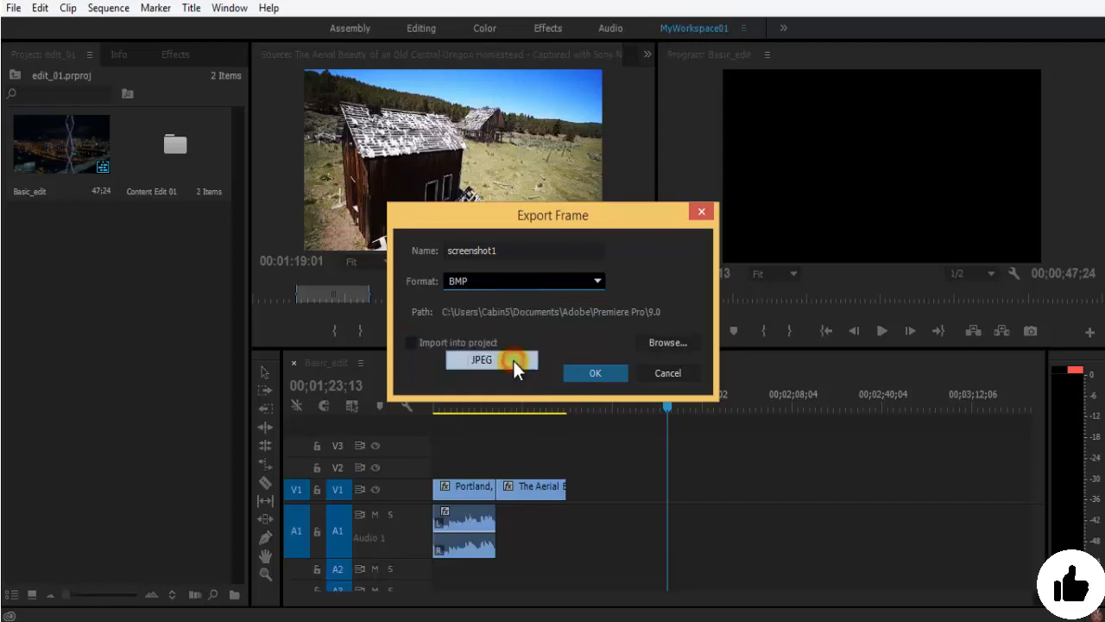
- Create a folder named Screenshot inside RF VIDEOS and choose it as the frame export's destination
{"action": "left_click", "coordinate": [660, 342]}
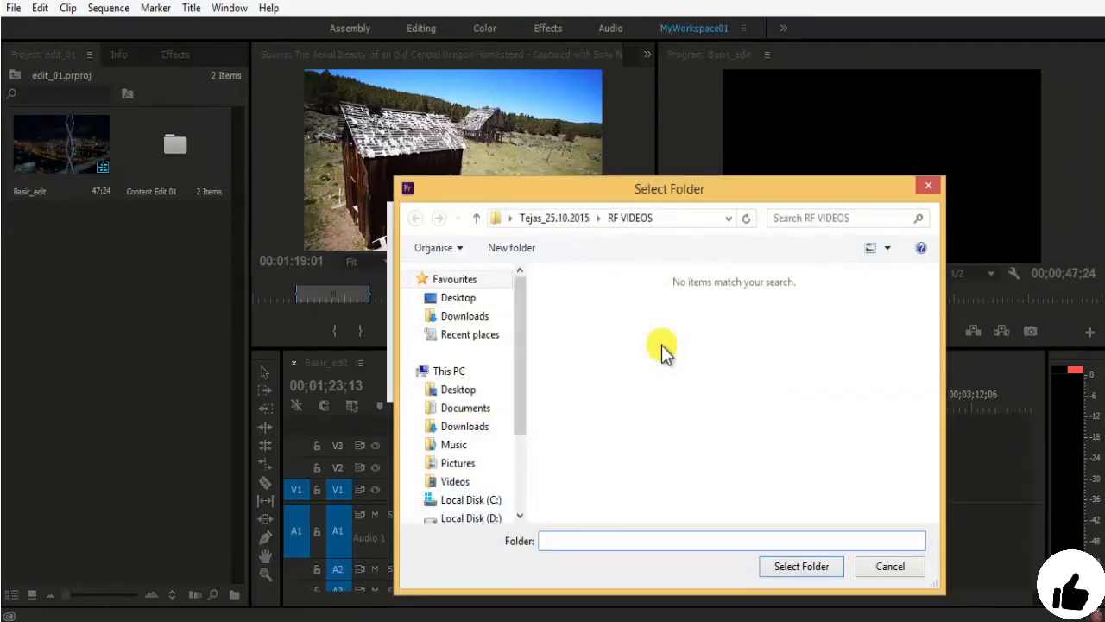
{"action": "left_click", "coordinate": [518, 252]}
{"action": "type", "text": "Sc"}
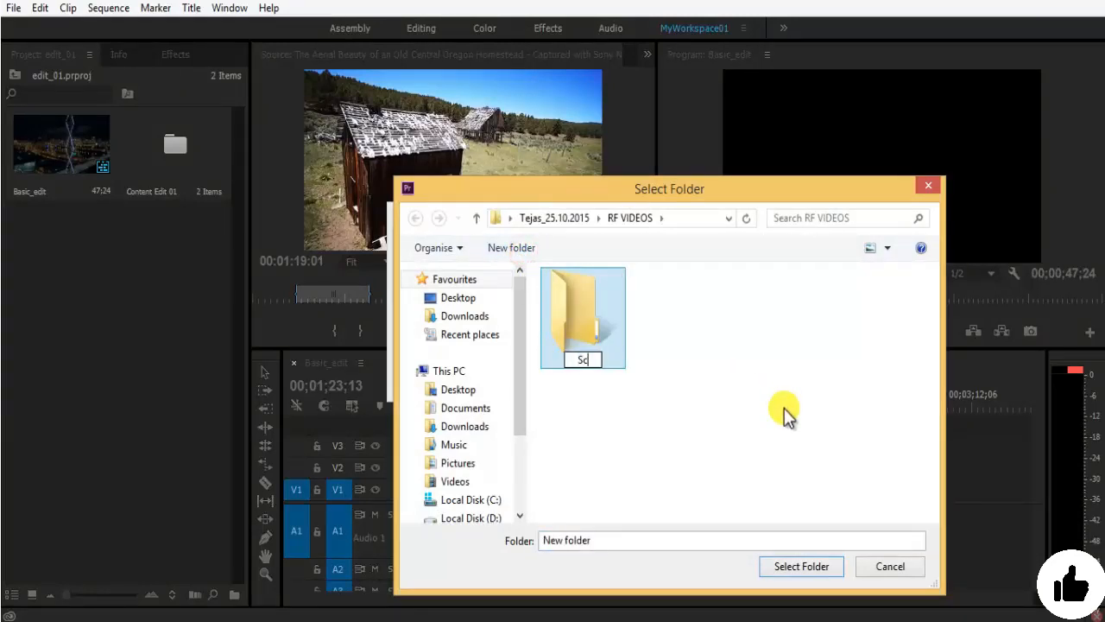
{"action": "type", "text": "reenshot"}
{"action": "left_click", "coordinate": [784, 408]}
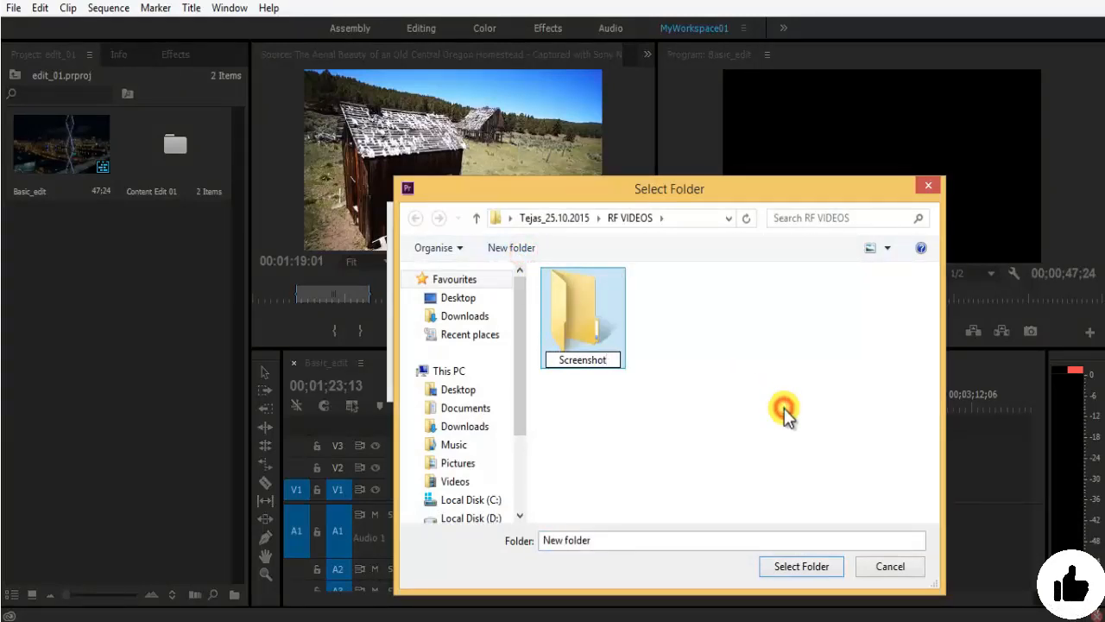
{"action": "double_click", "coordinate": [617, 328]}
{"action": "left_click", "coordinate": [802, 567]}
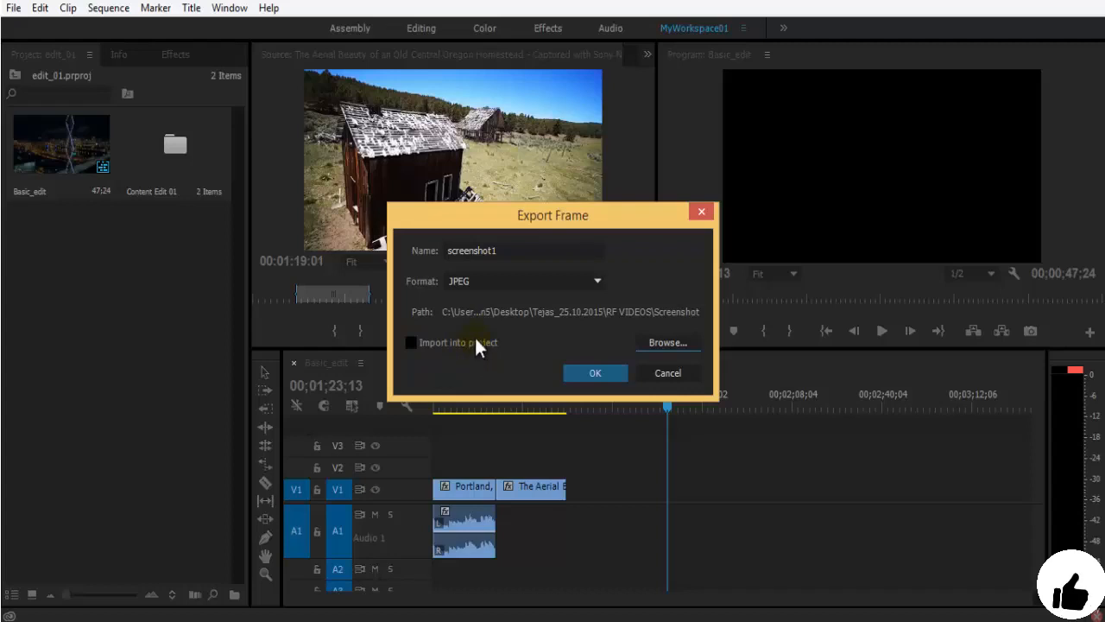
- Enable importing the still into the project and export the frame
{"action": "left_click", "coordinate": [474, 335]}
{"action": "left_click", "coordinate": [412, 342]}
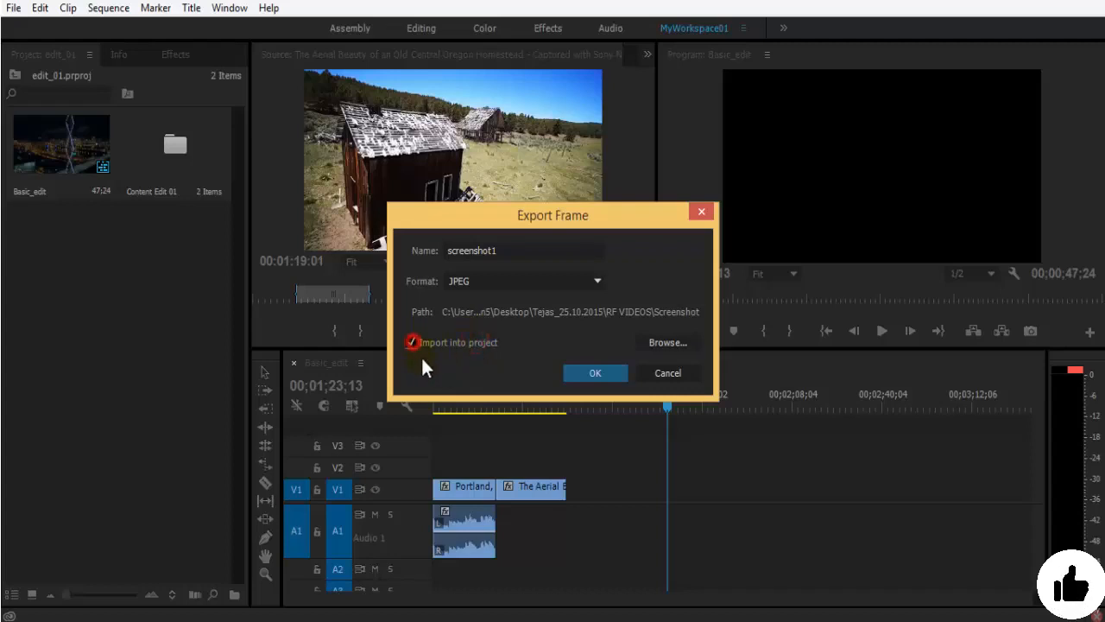
{"action": "left_click", "coordinate": [601, 373]}
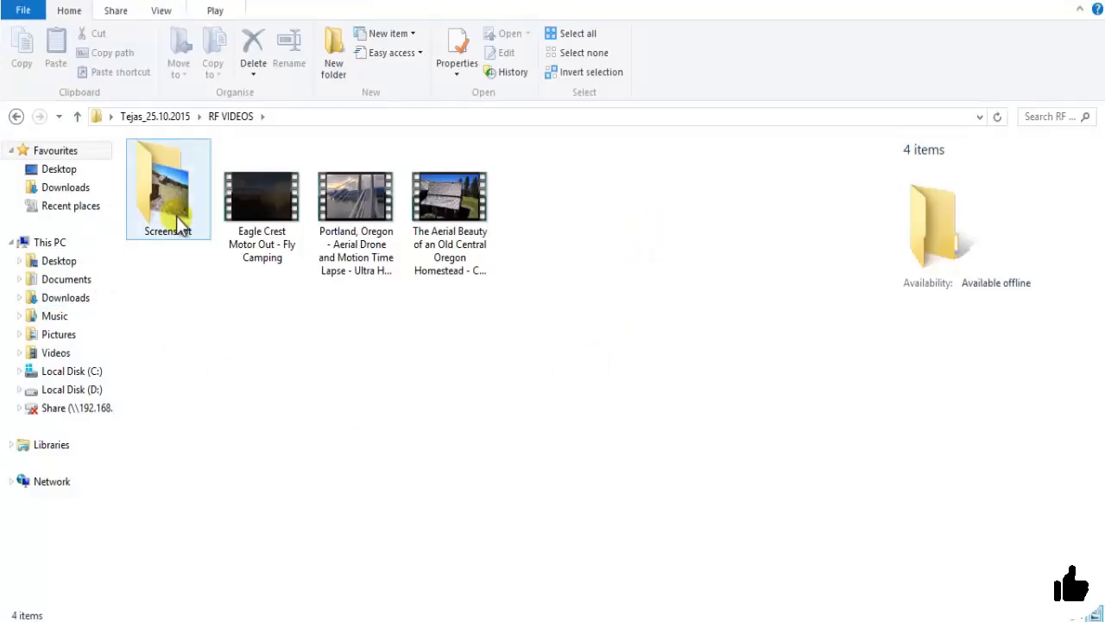
- In File Explorer, open the Screenshot folder in RF VIDEOS and view the exported image
{"action": "left_click", "coordinate": [177, 220]}
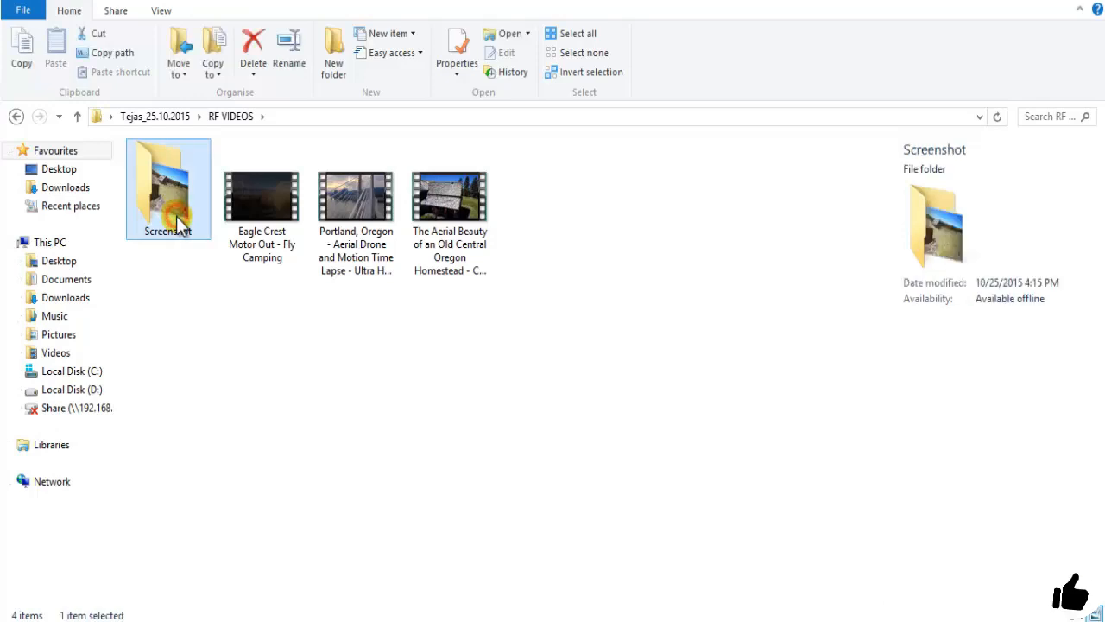
{"action": "double_click", "coordinate": [177, 216]}
{"action": "double_click", "coordinate": [176, 182]}
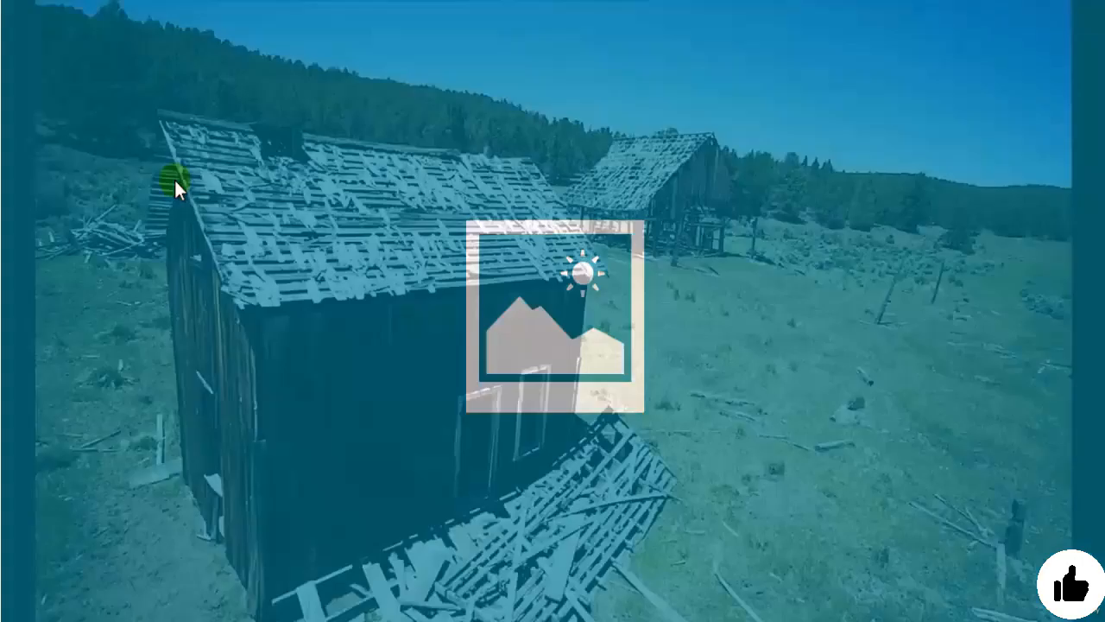